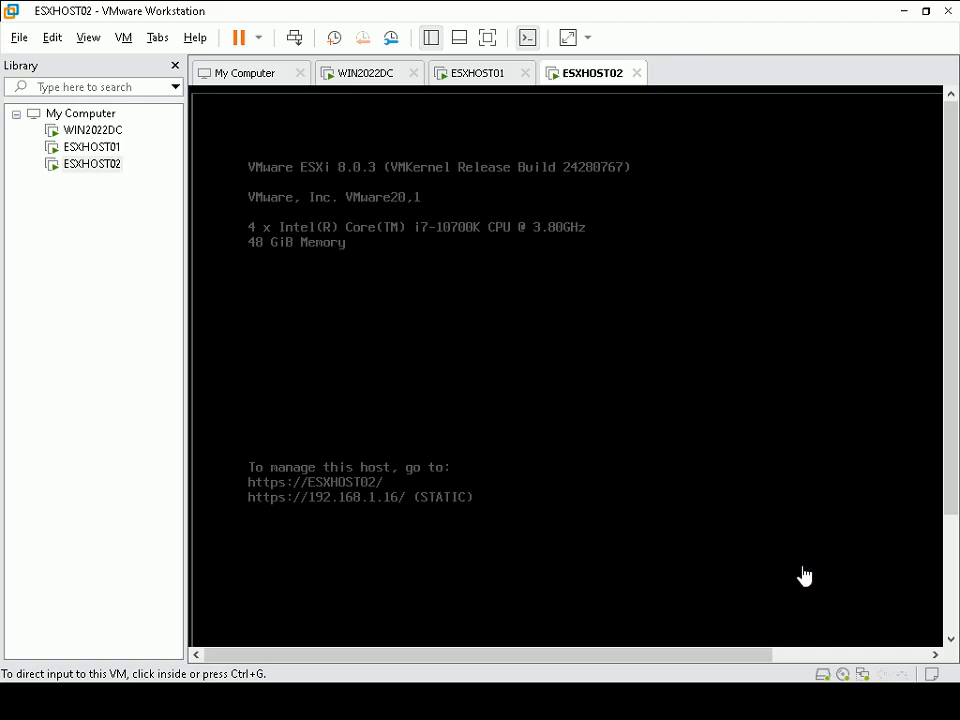
Step: Click inside the running ESXHOST02 ESXi 8.0.3 console so it captures keyboard input
click(796, 410)
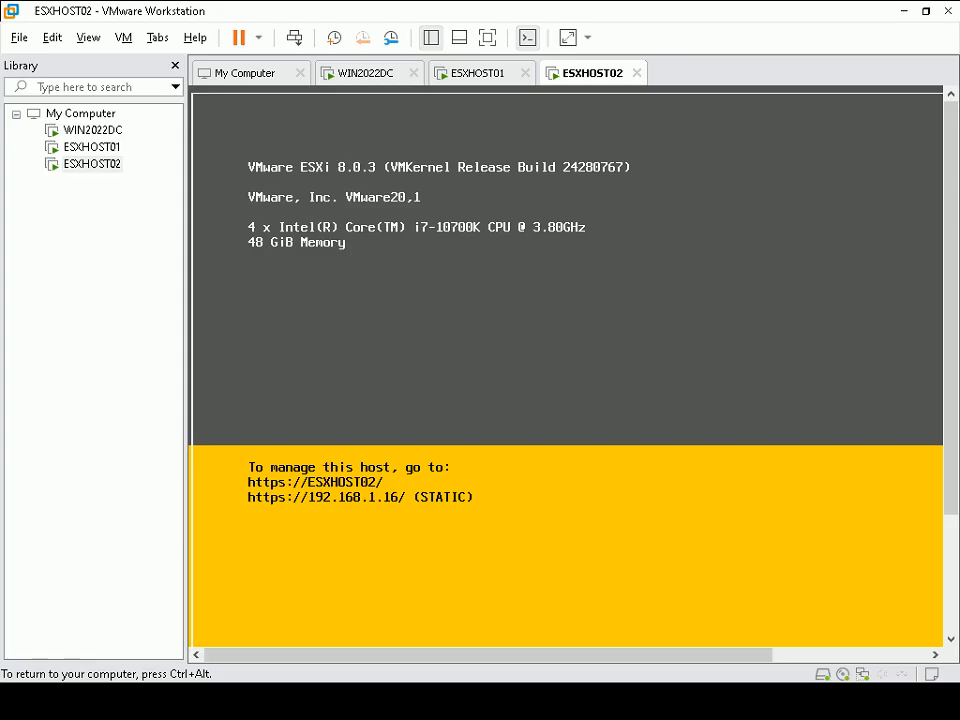
Step: Log in to the ESXHOST02 console as root and start shutting the host down
key(F2)
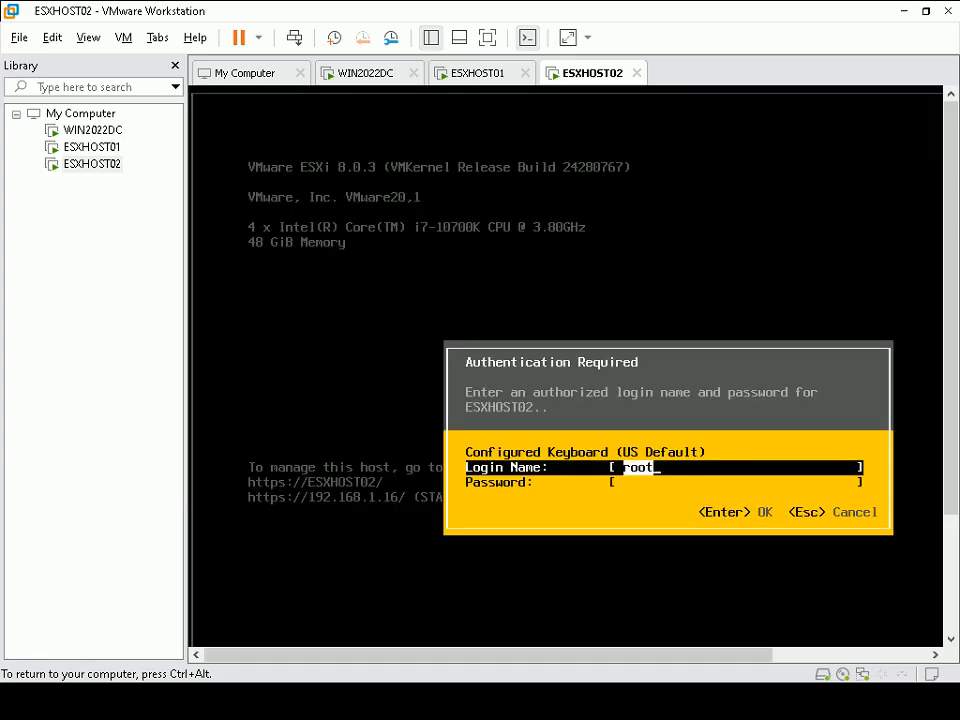
key(Return)
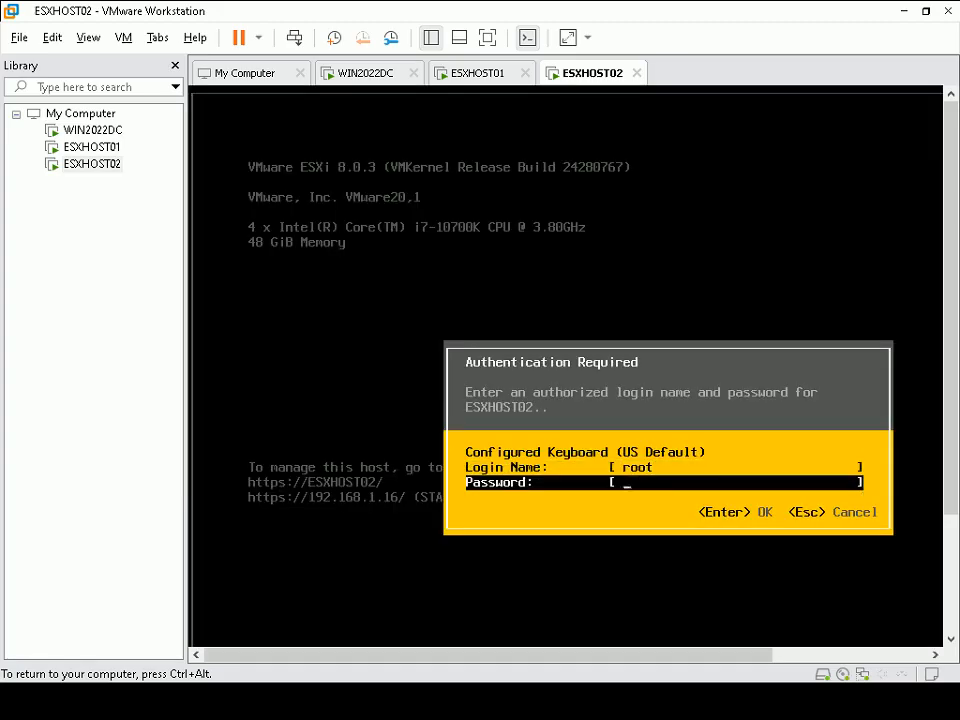
text(********)
key(Return)
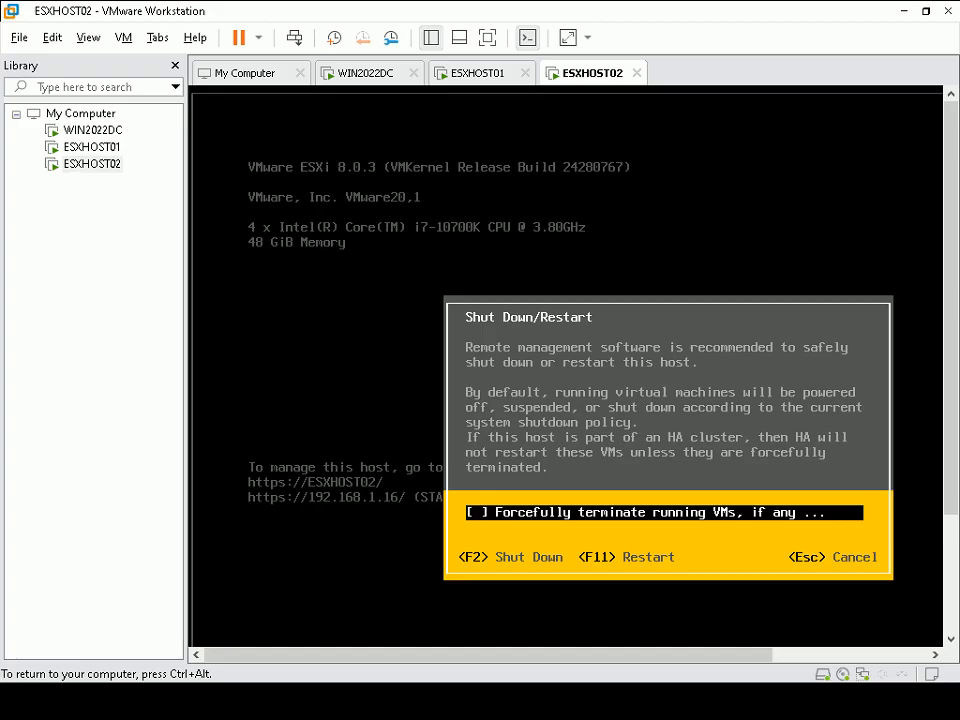
key(F2)
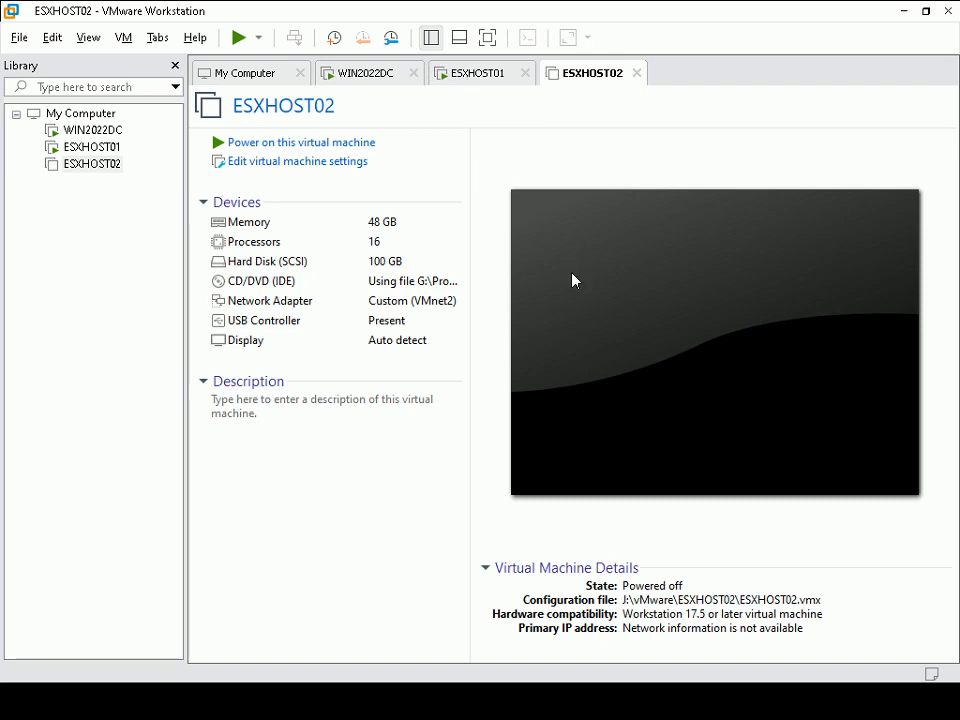
Step: On WIN2022DC, open the ESXi Host Client in Firefox and log in to ESXHOST01 as root
key(alt+Tab)
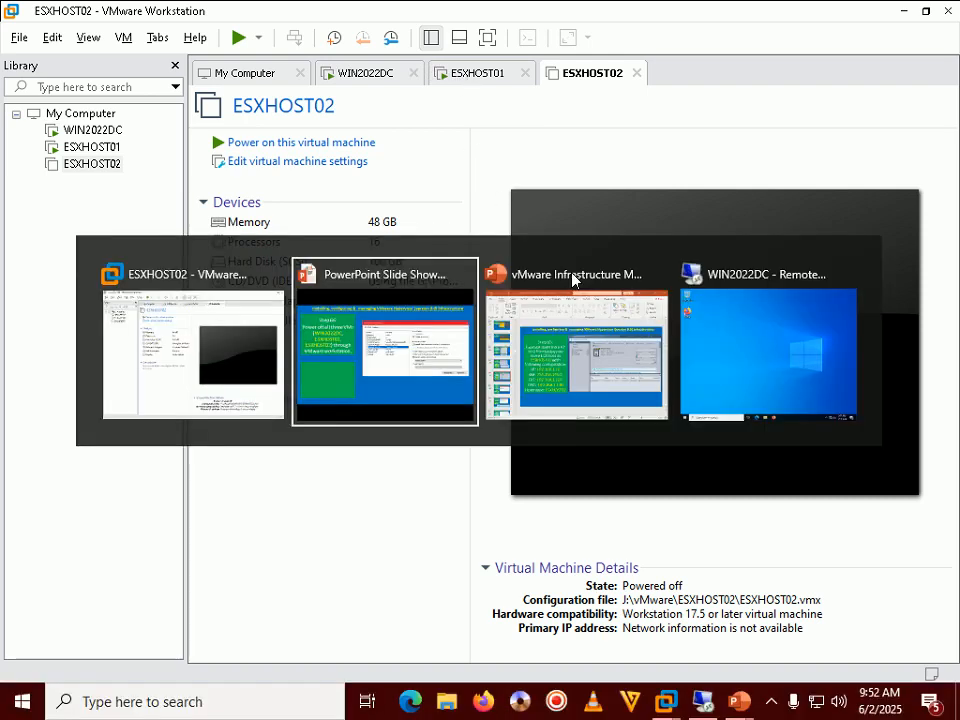
key(alt+Tab)
key(alt+Tab)
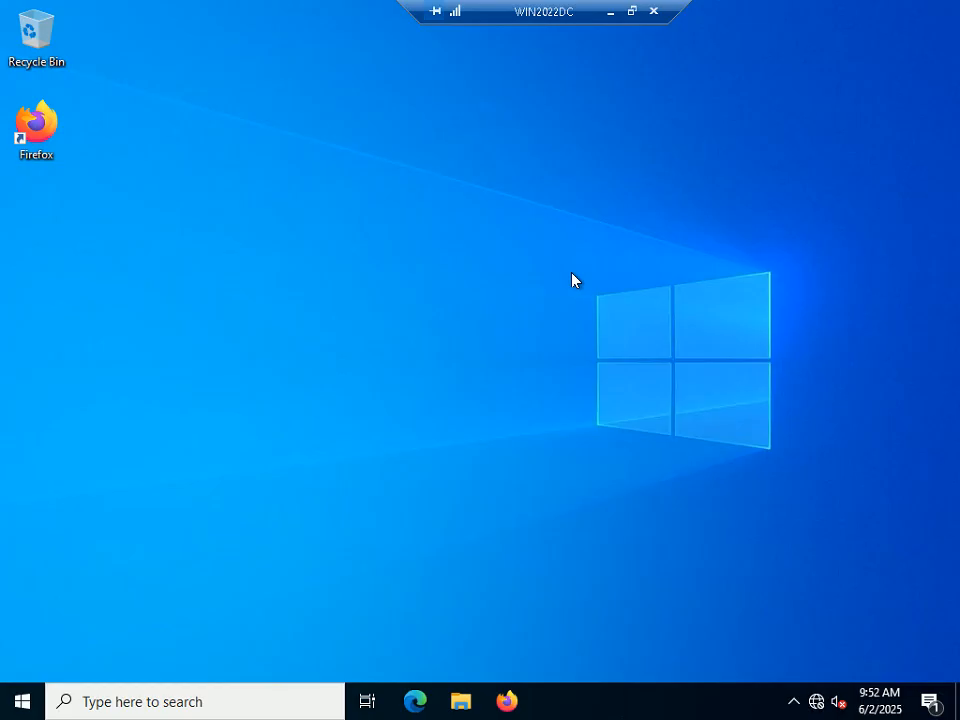
click(507, 701)
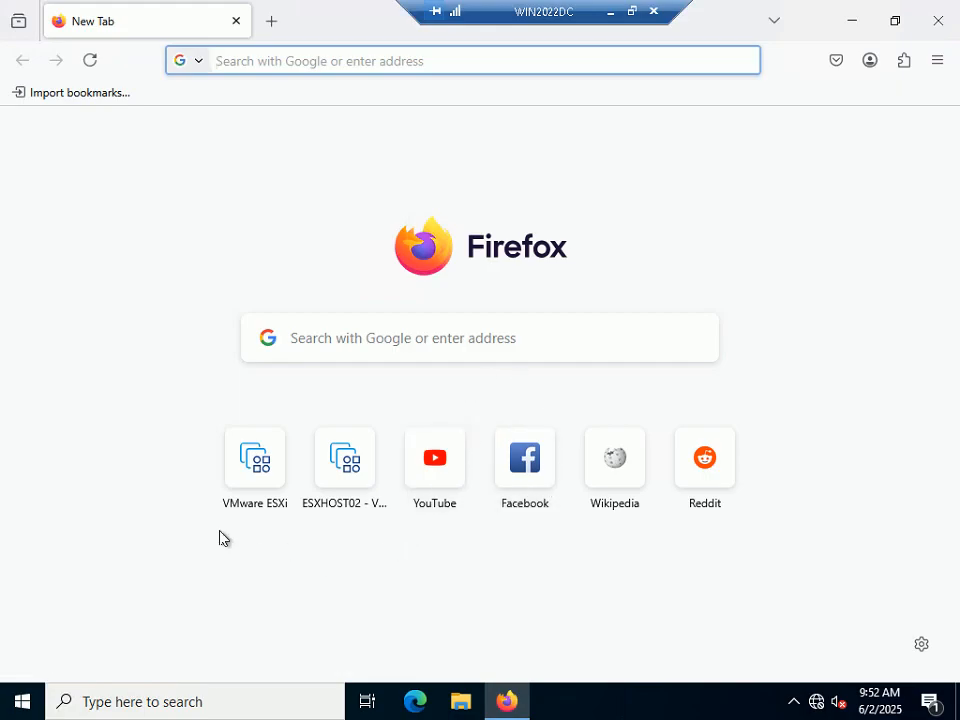
click(272, 500)
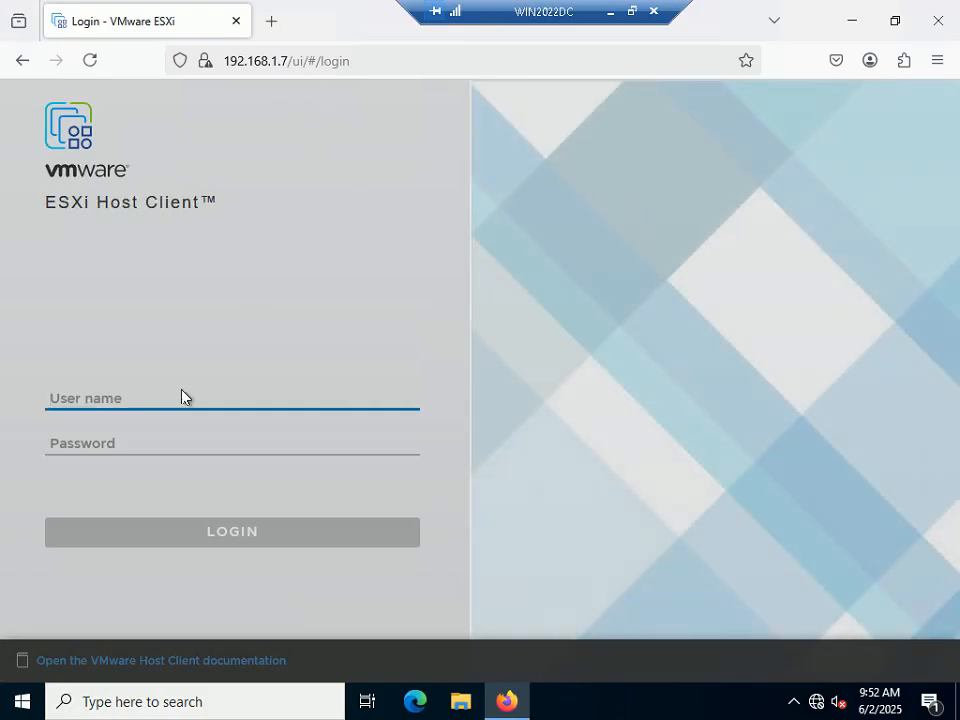
text(root)
key(Tab)
text(••••••••)
key(Return)
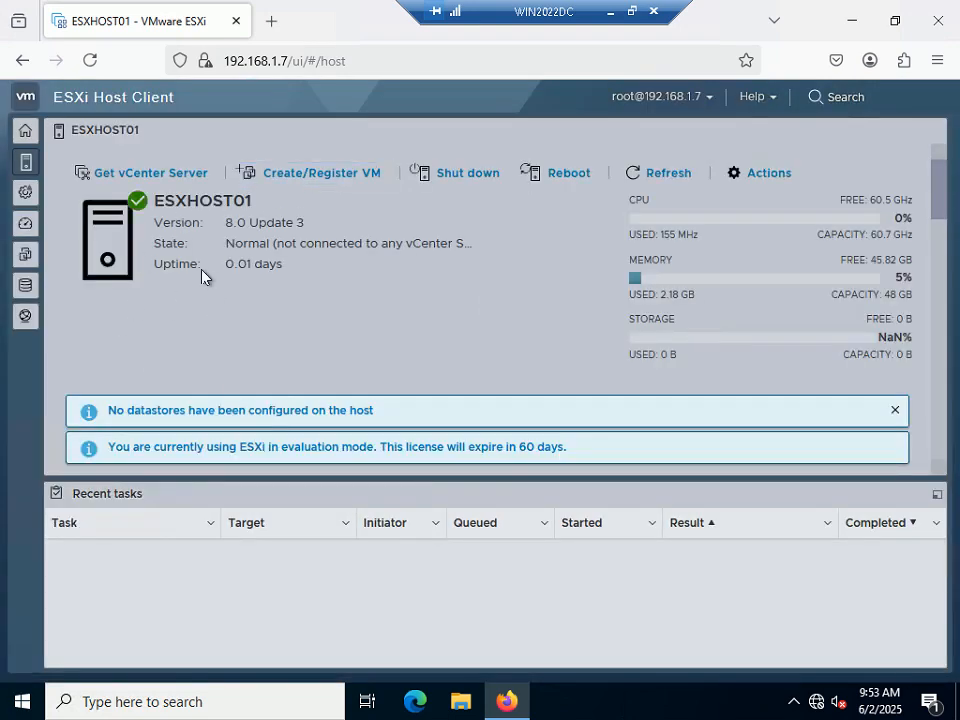
Step: Shut down ESXHOST01 from the Host Client, confirm it, and minimize the remote session
click(472, 181)
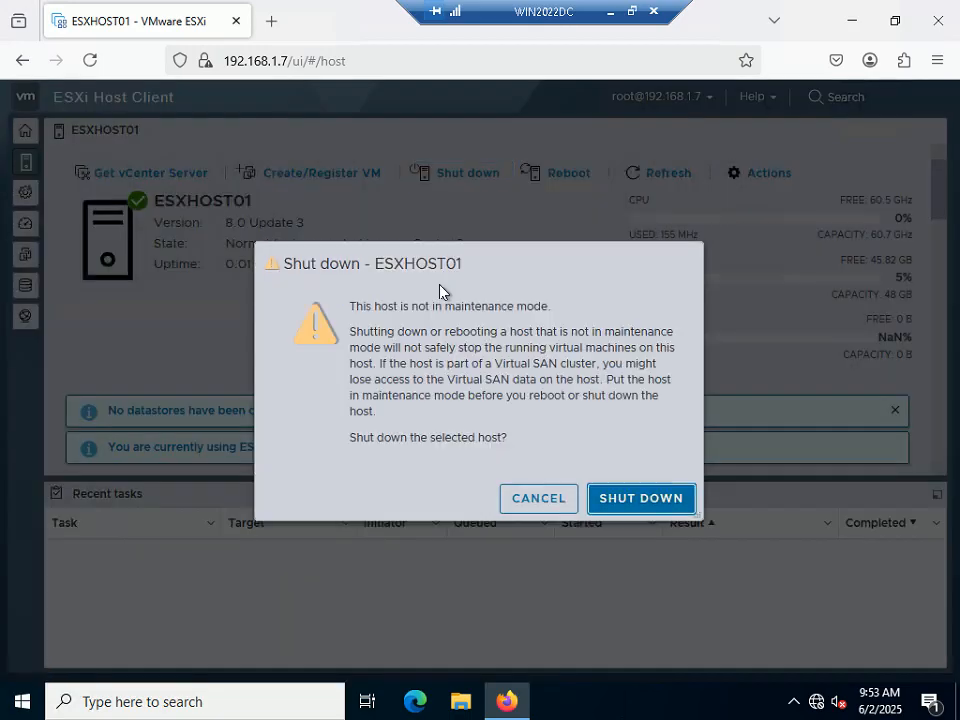
click(635, 500)
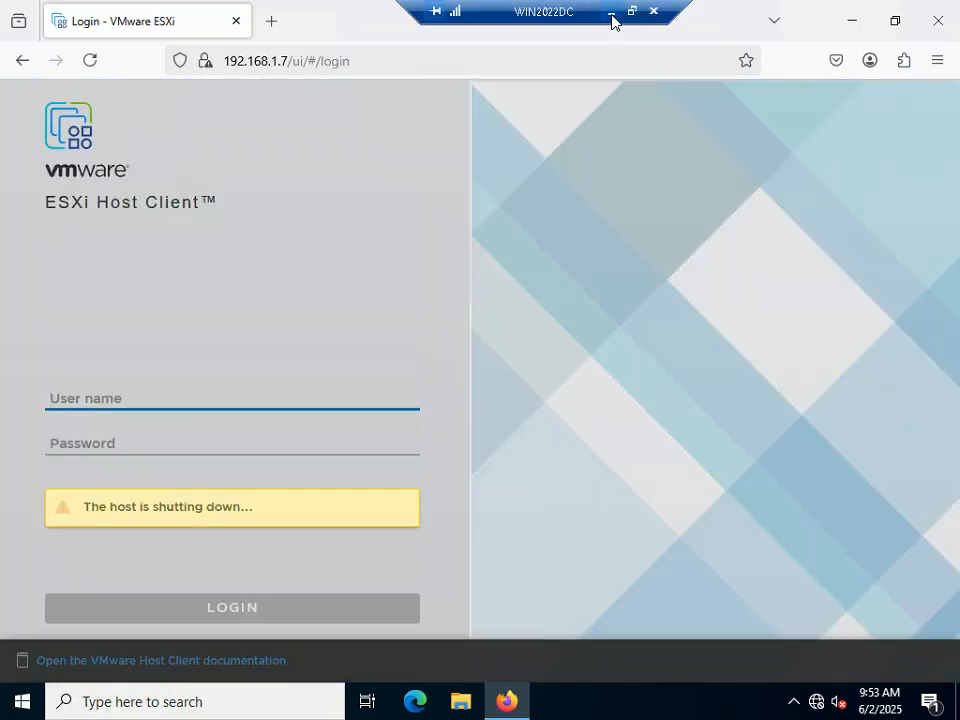
click(612, 21)
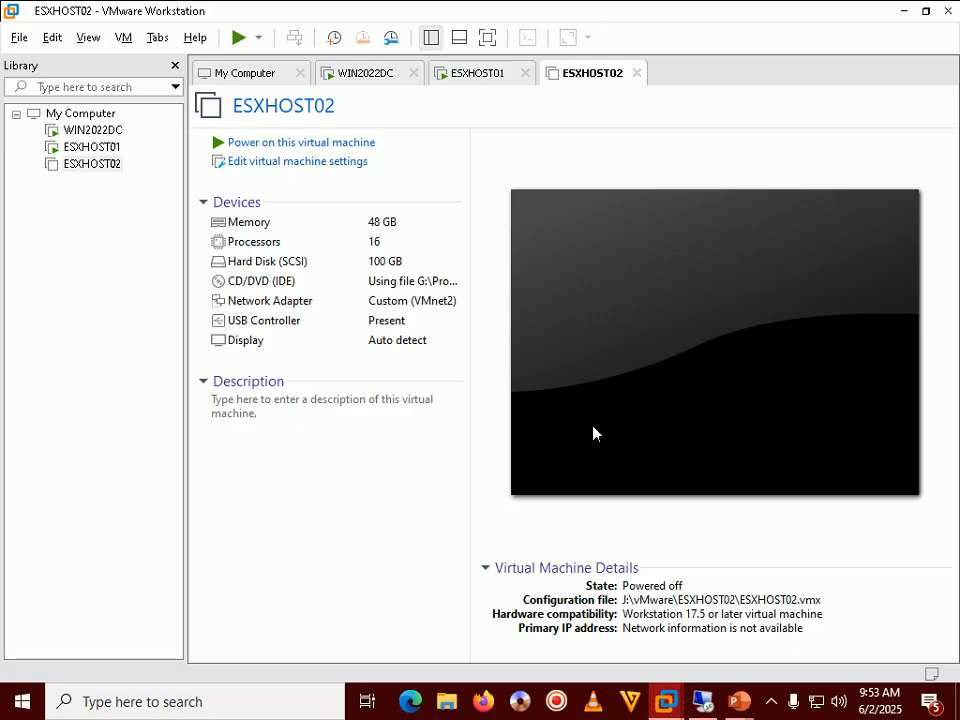
Step: Select ESXHOST01 in the Library and confirm it and ESXHOST02 both show Powered off
click(100, 147)
click(467, 364)
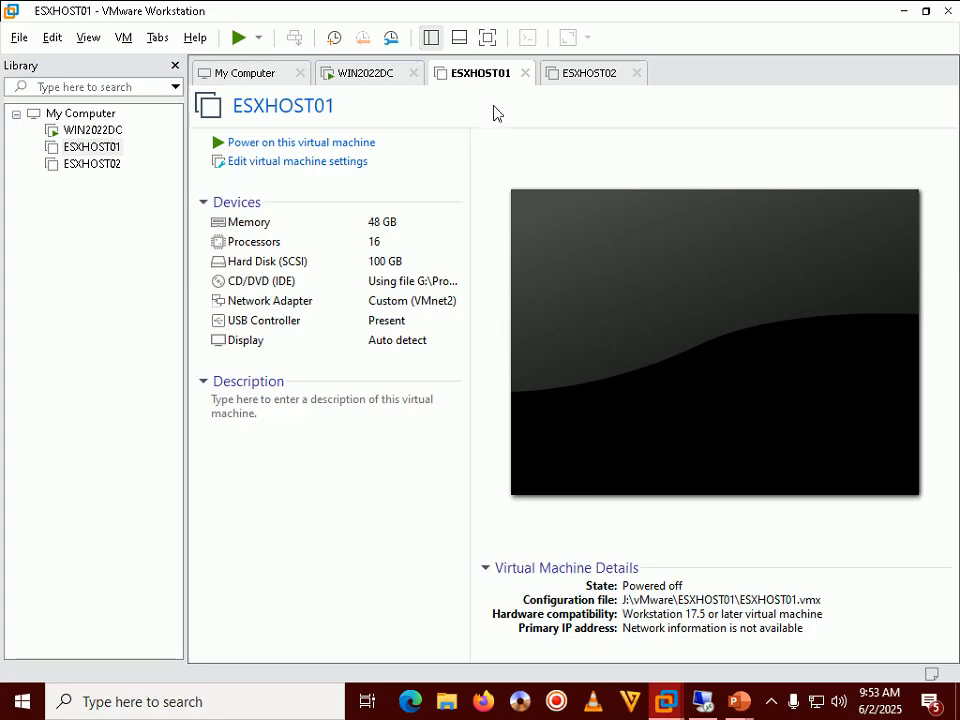
click(558, 80)
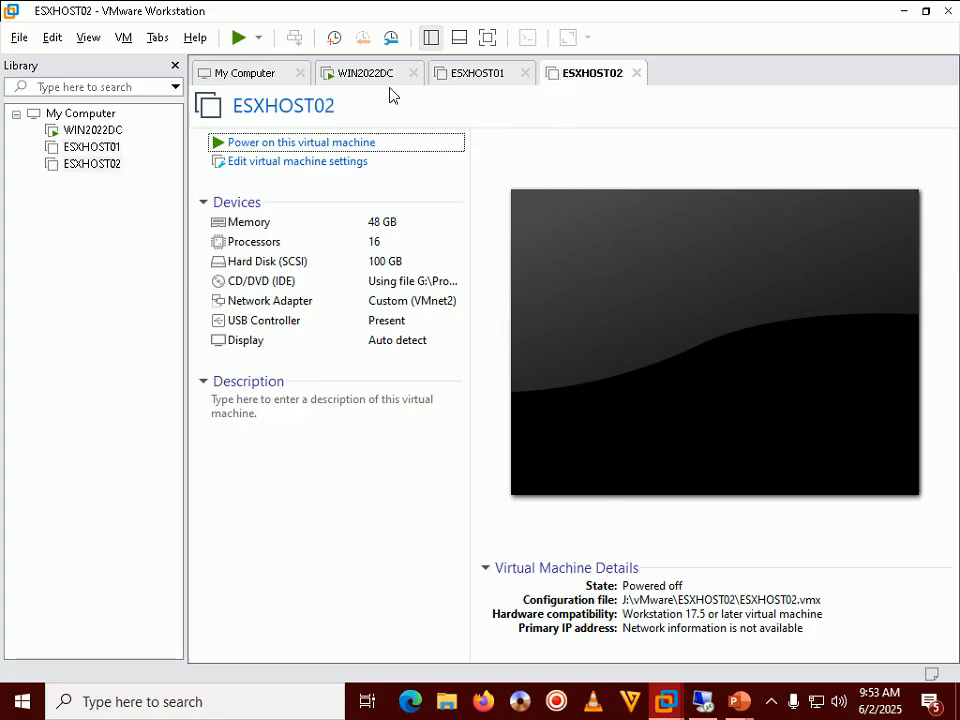
click(463, 79)
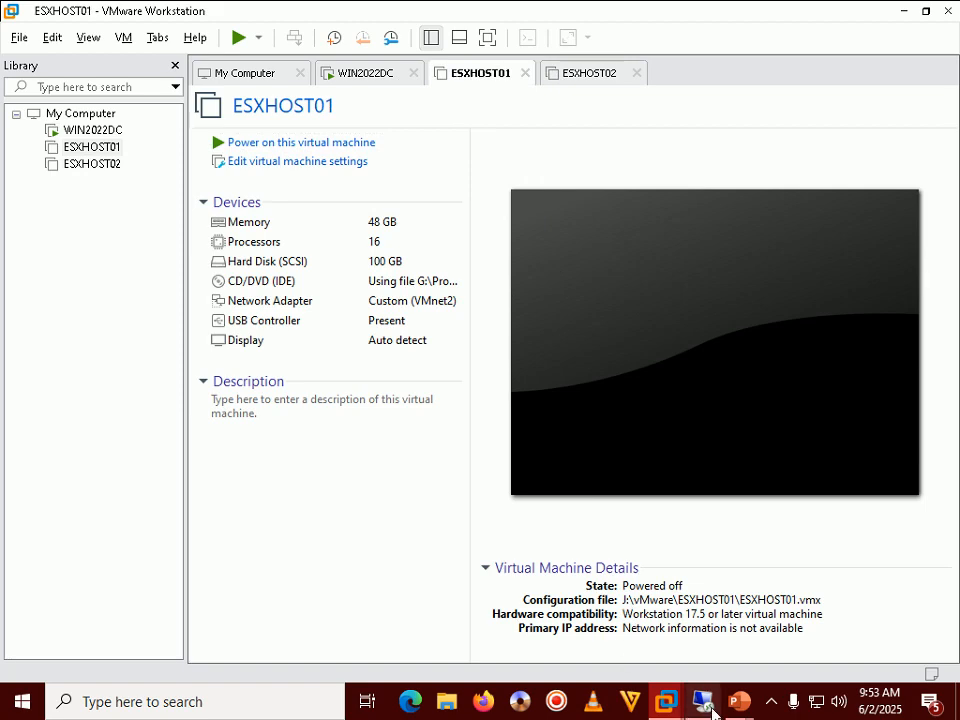
Step: Close Firefox and shut down WIN2022DC from the Start menu's Shut down or sign out option
mouse_move(704, 700)
click(708, 559)
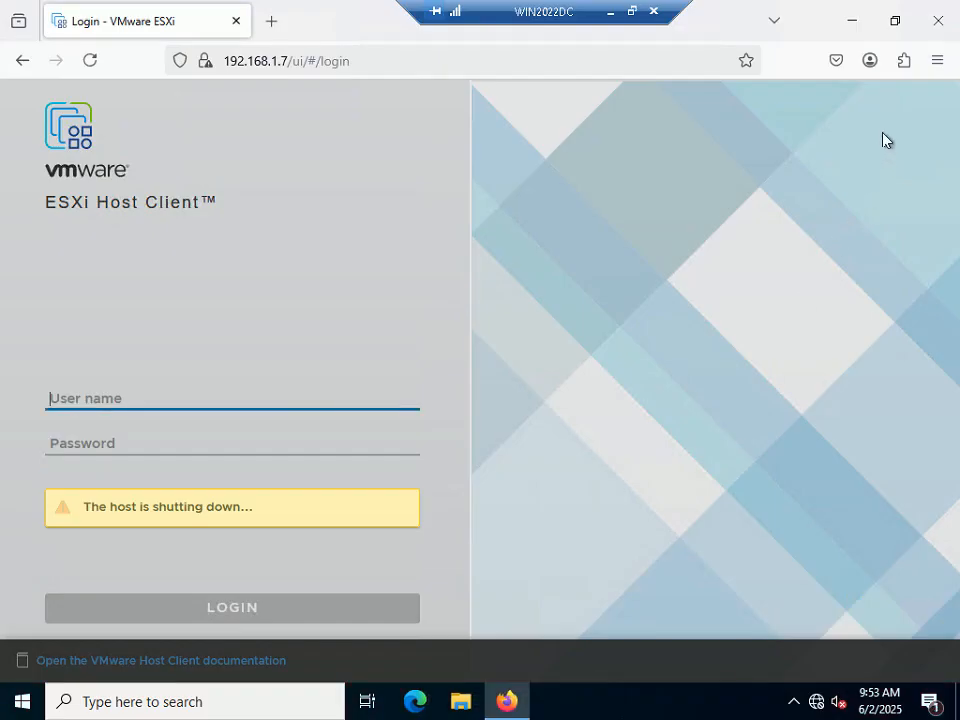
click(933, 30)
right_click(22, 701)
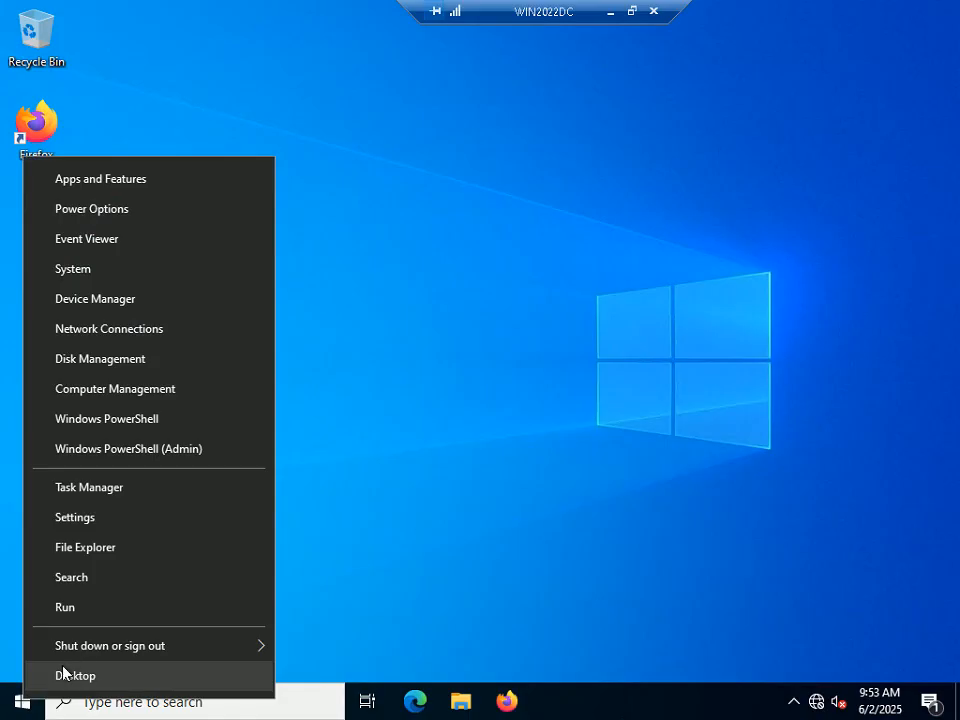
mouse_move(200, 646)
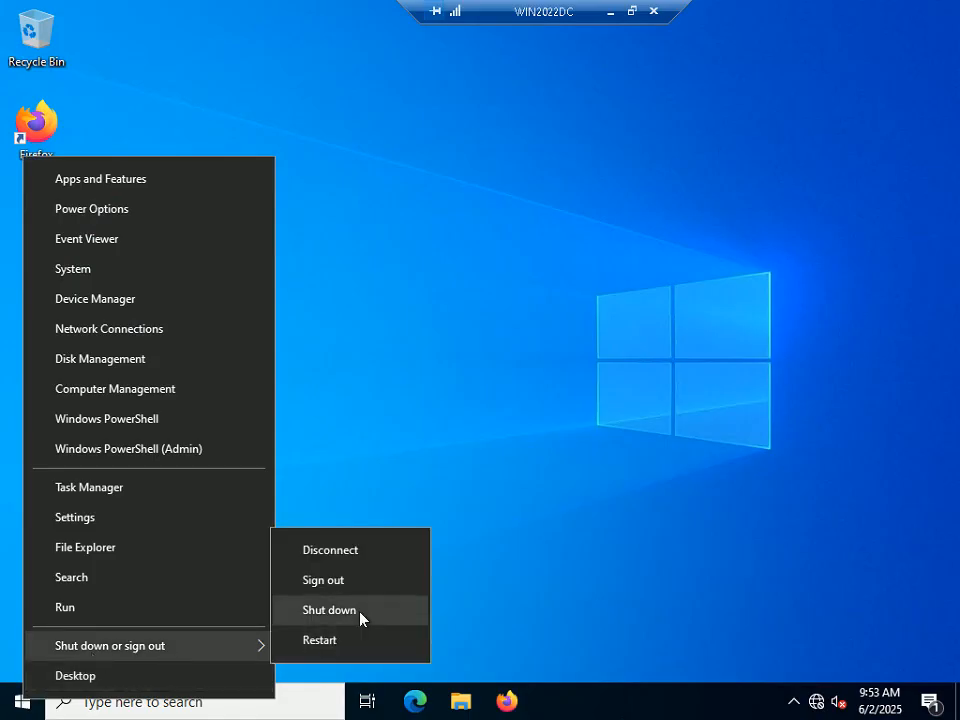
click(362, 619)
click(326, 656)
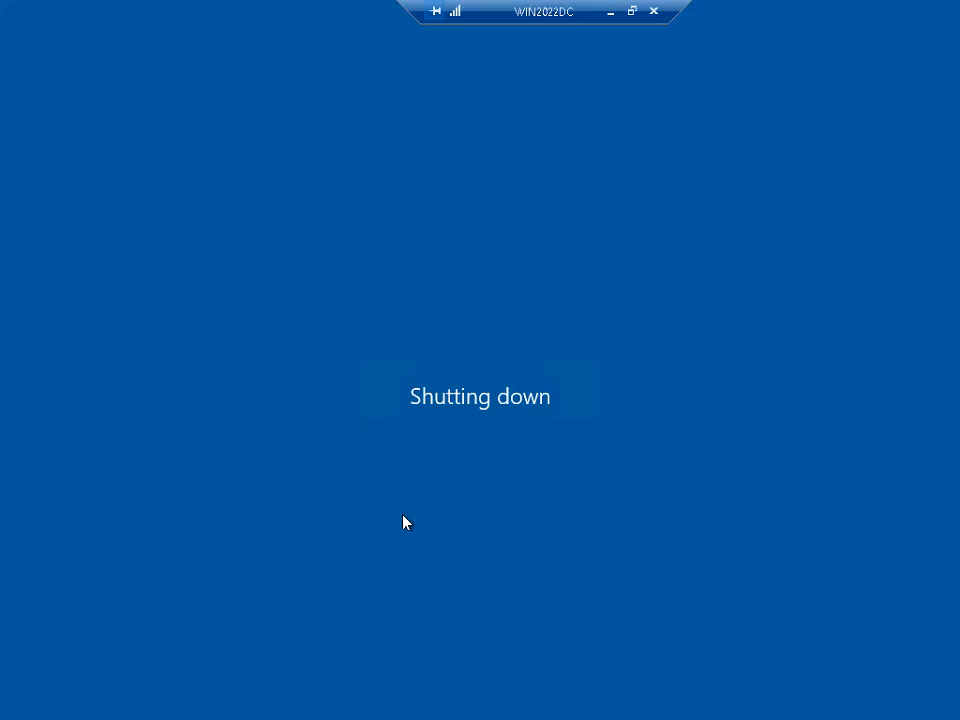
key(Return)
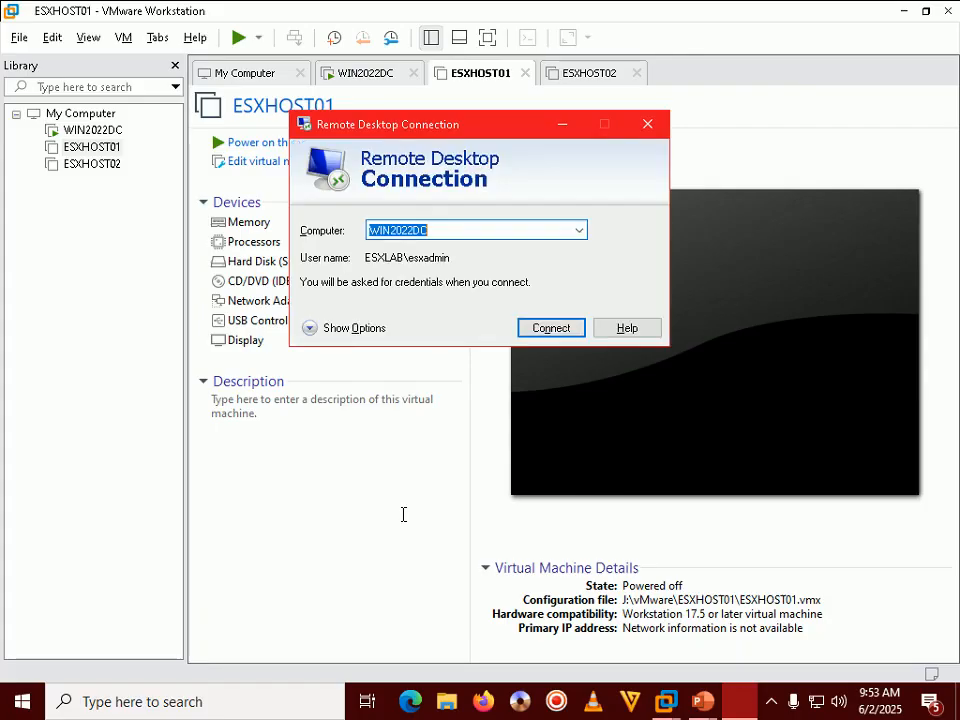
Step: Close the Remote Desktop Connection window and check that WIN2022DC shows Powered off
click(646, 124)
click(98, 131)
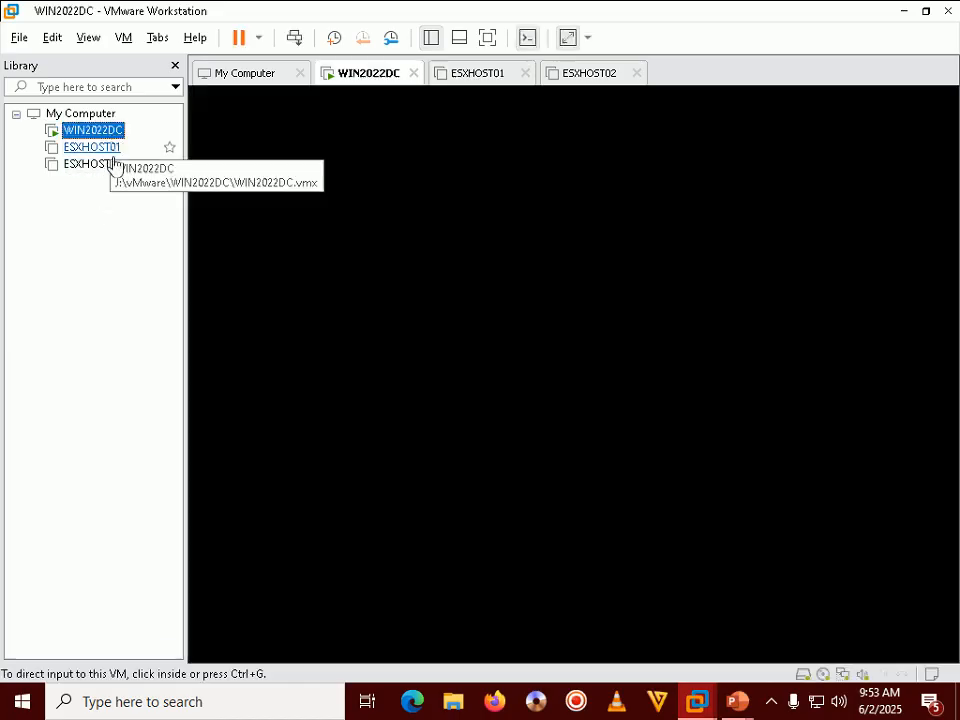
click(578, 340)
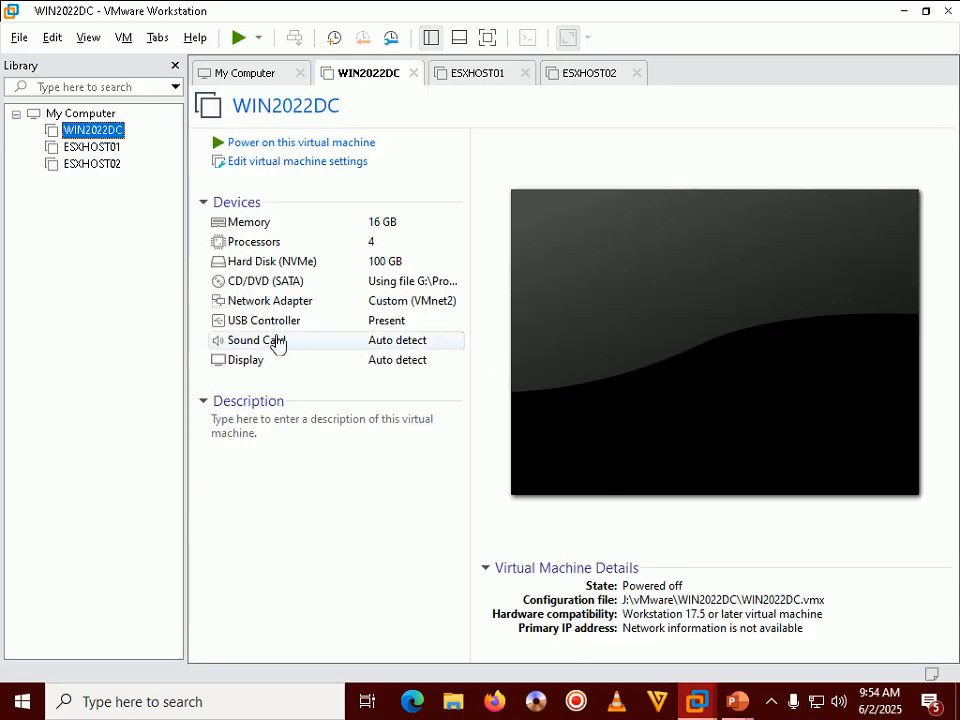
click(773, 703)
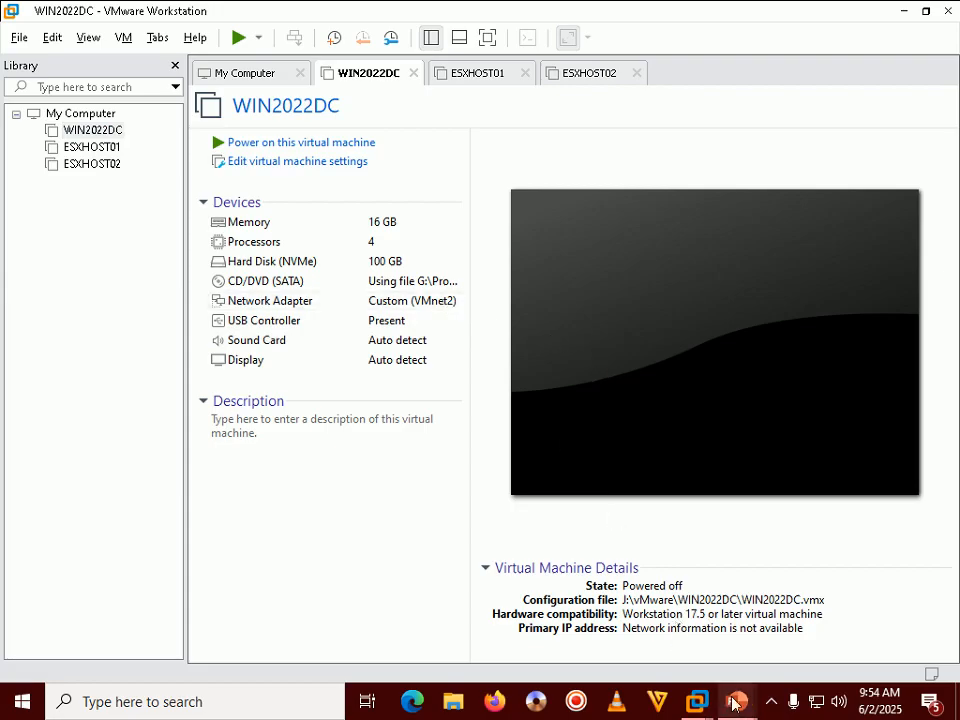
mouse_move(733, 703)
click(776, 572)
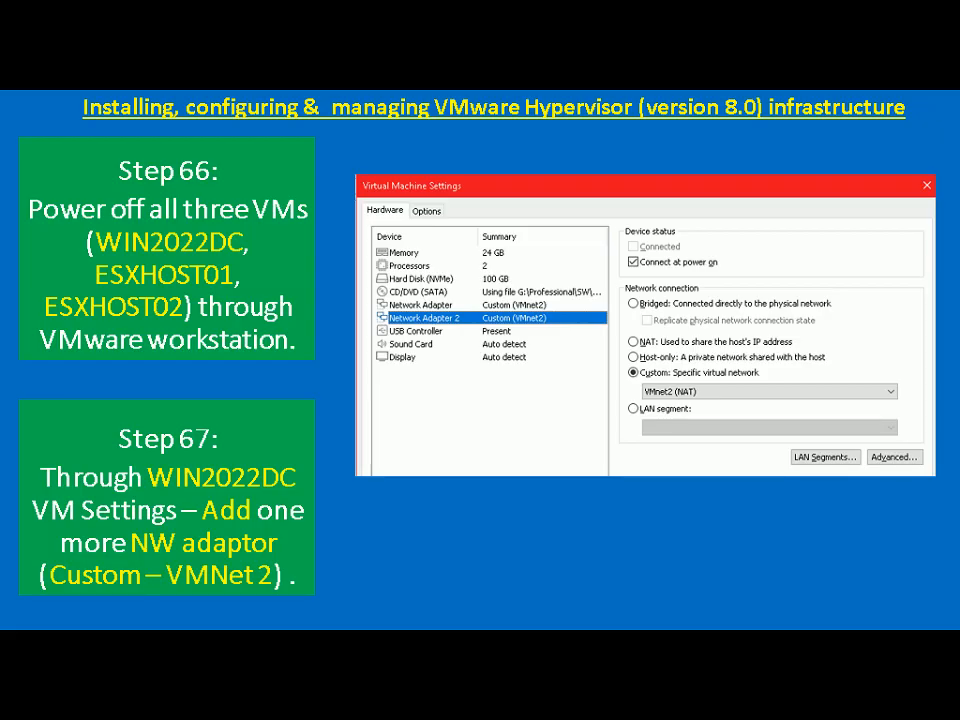
key(alt+Tab)
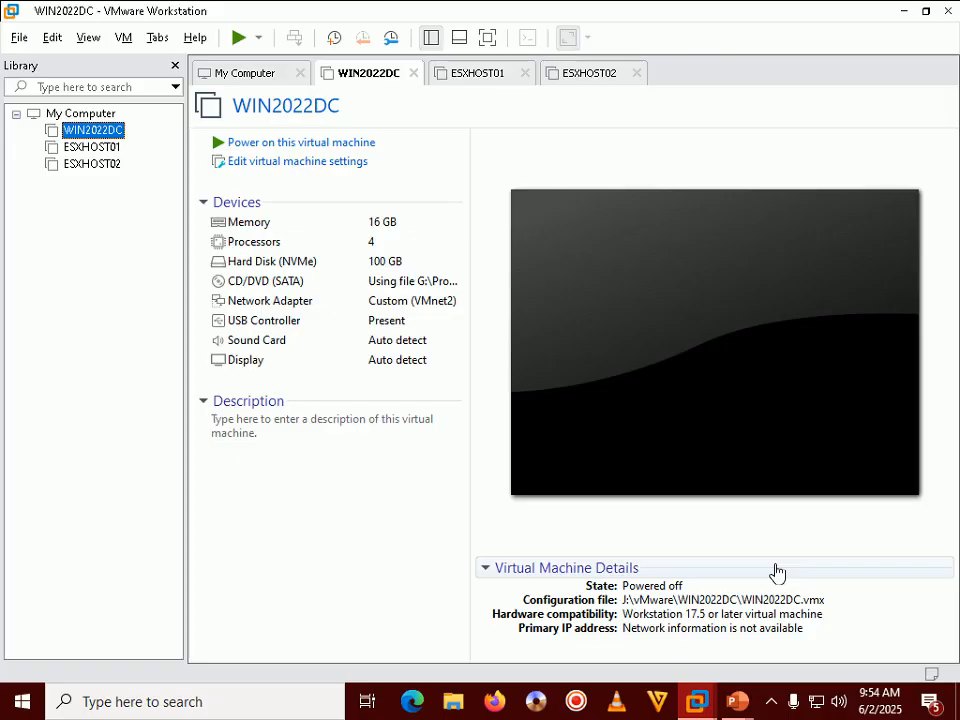
right_click(89, 133)
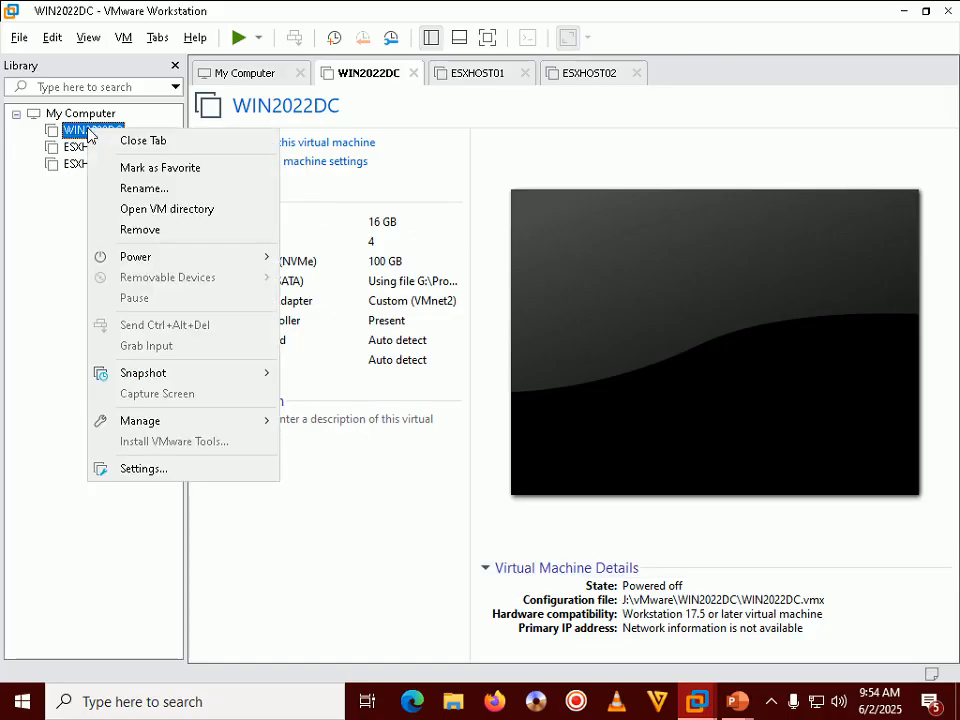
Step: Add a second network adapter to WIN2022DC connected to Custom: VMnet2 (NAT) and save
click(184, 467)
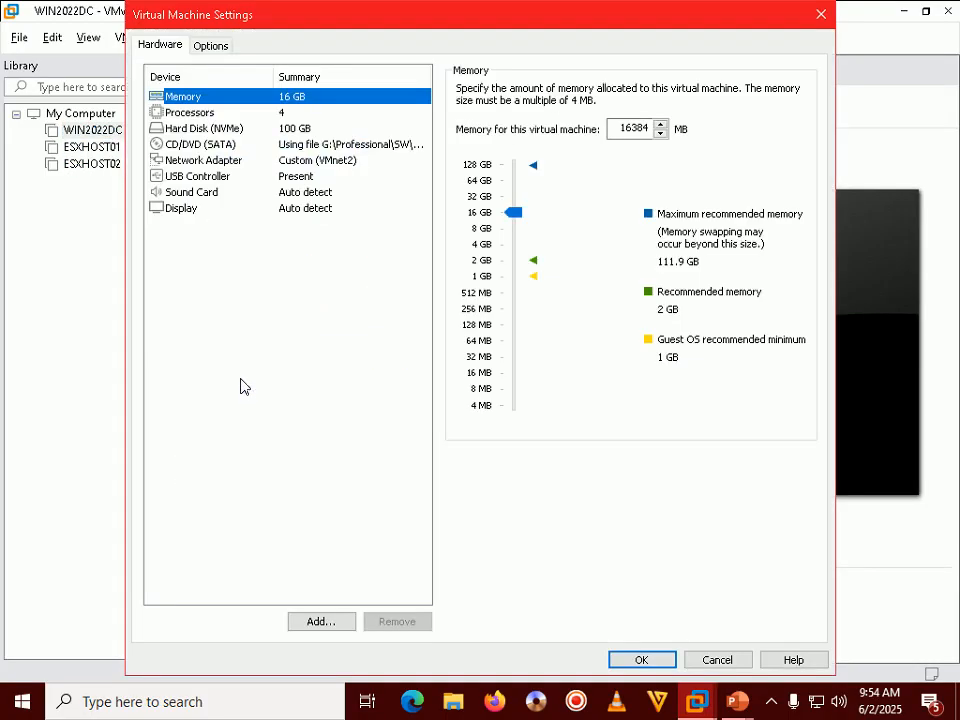
click(250, 160)
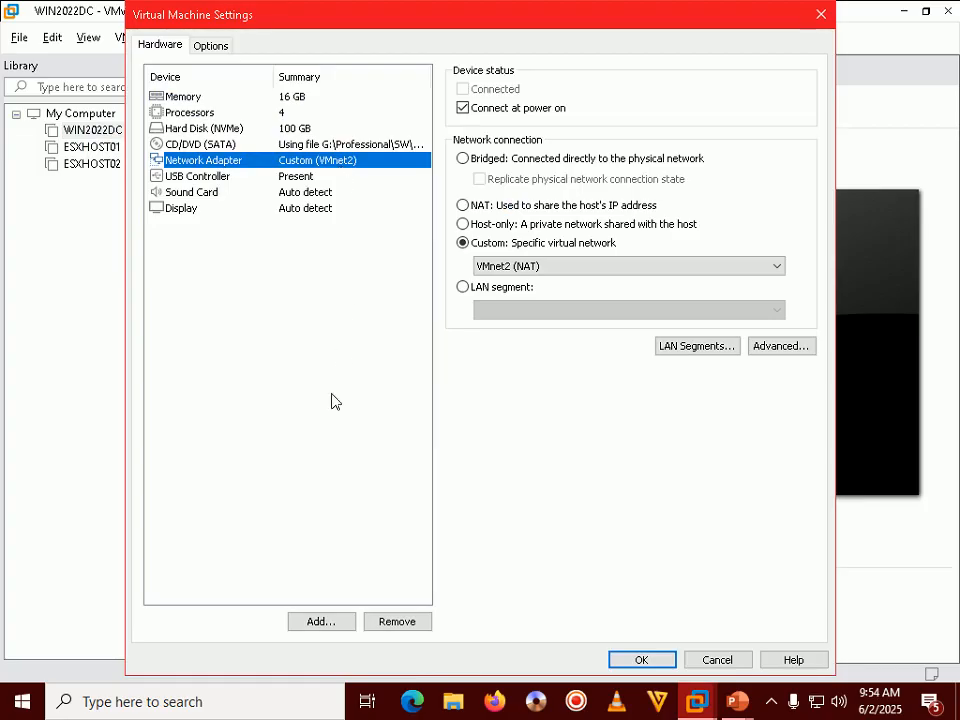
click(320, 622)
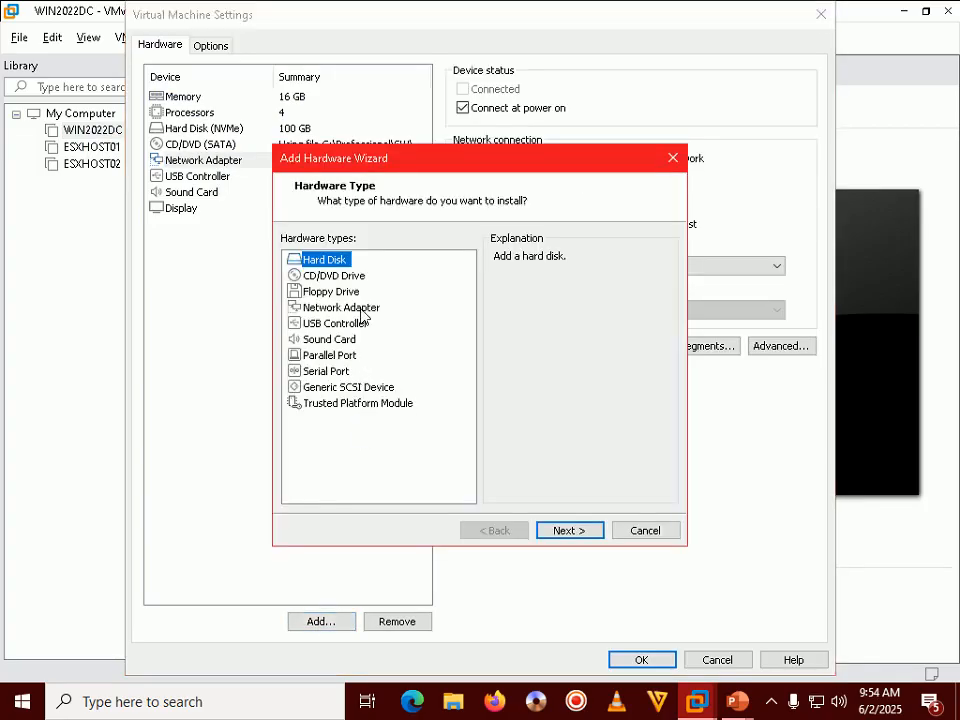
click(345, 308)
click(572, 531)
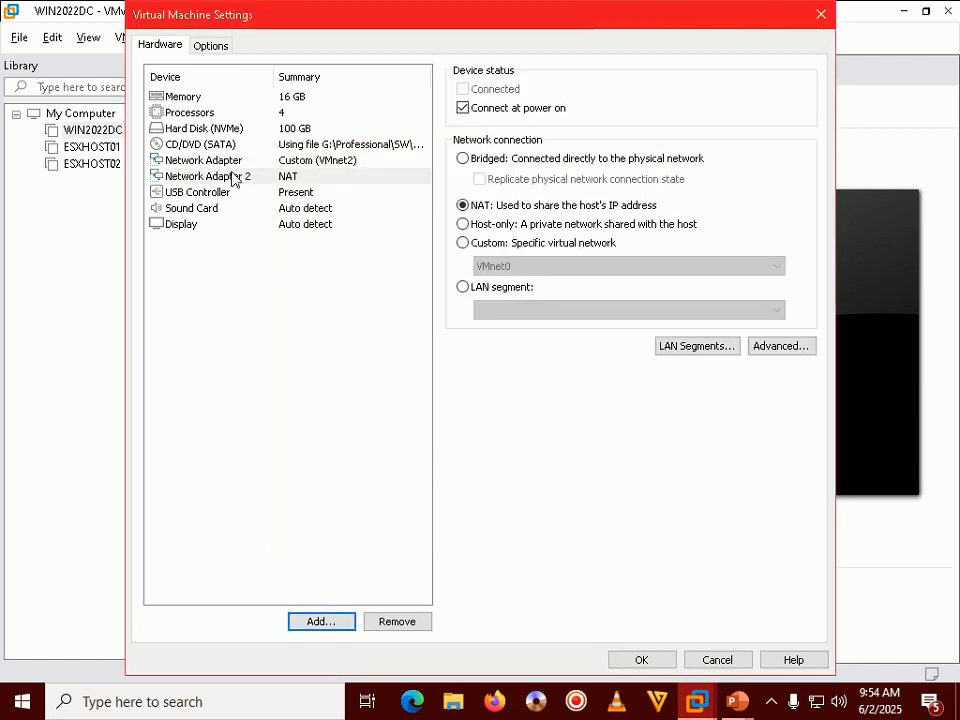
click(236, 178)
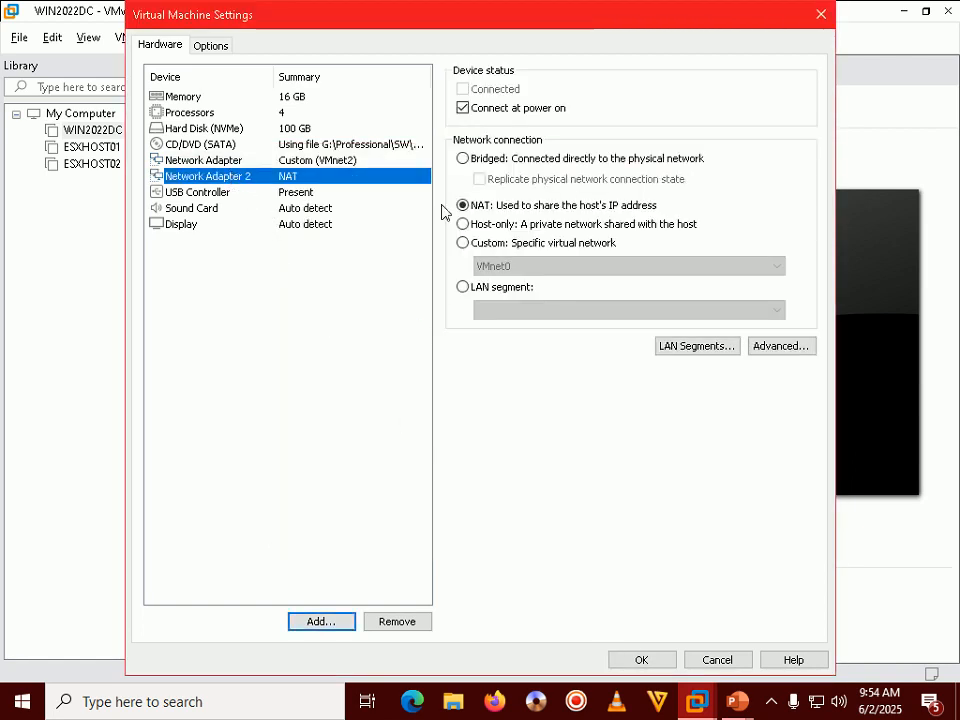
click(515, 244)
click(521, 267)
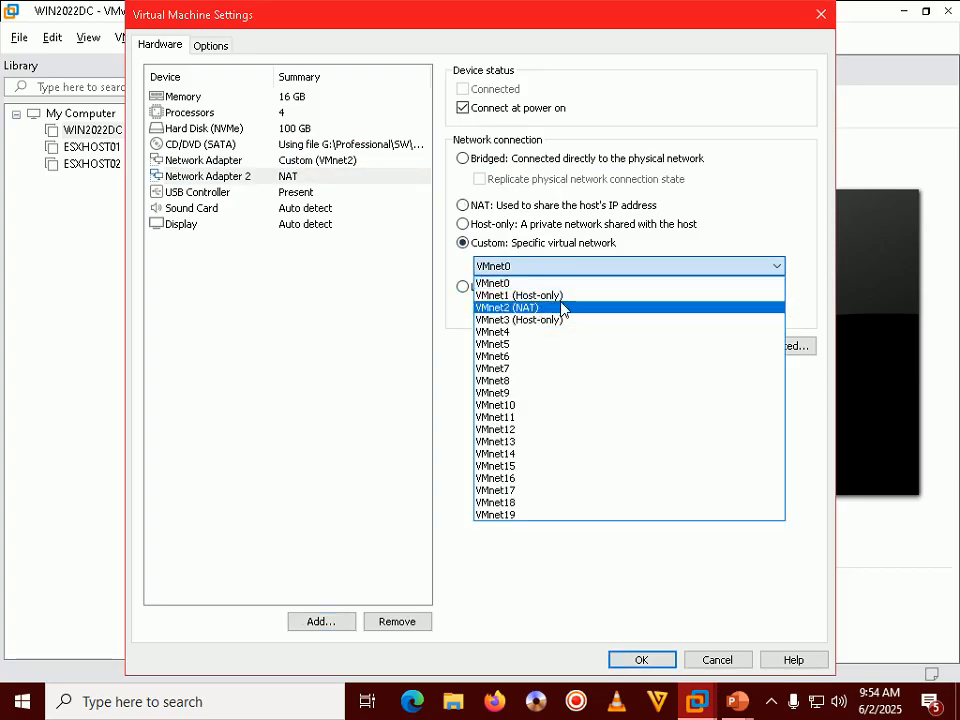
click(562, 309)
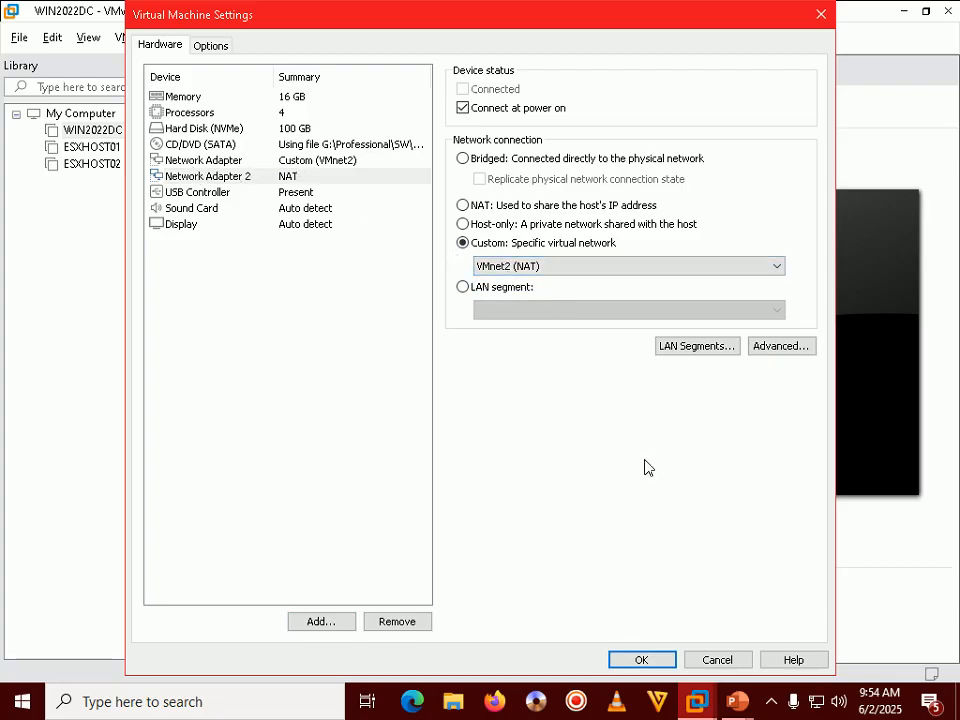
click(640, 660)
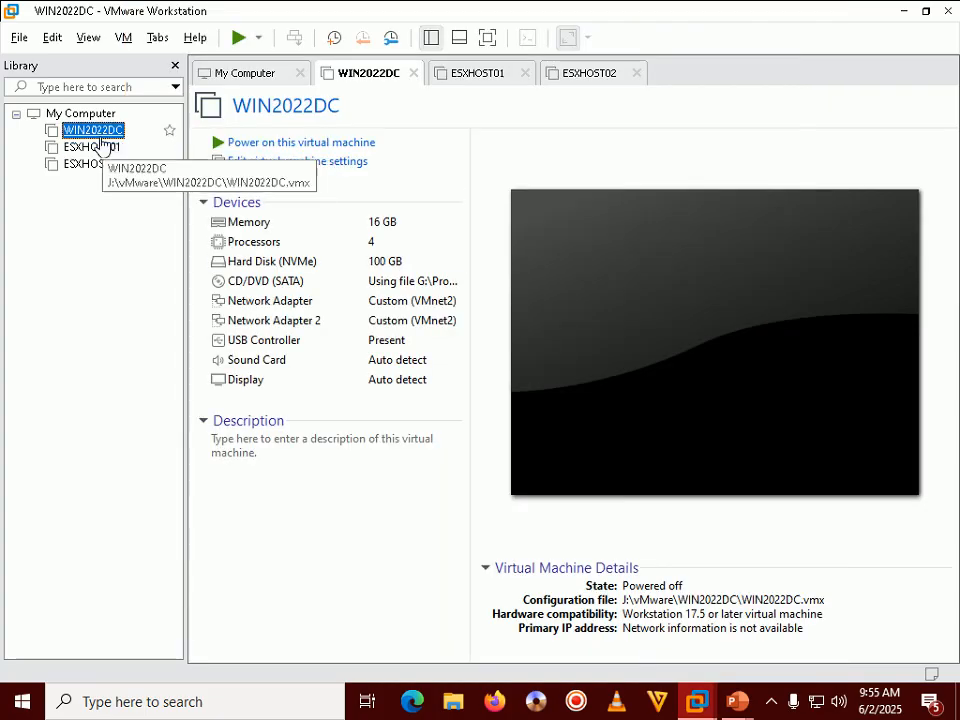
Step: Reopen WIN2022DC settings to verify both network adapters use VMnet2, then cancel
right_click(102, 143)
click(147, 481)
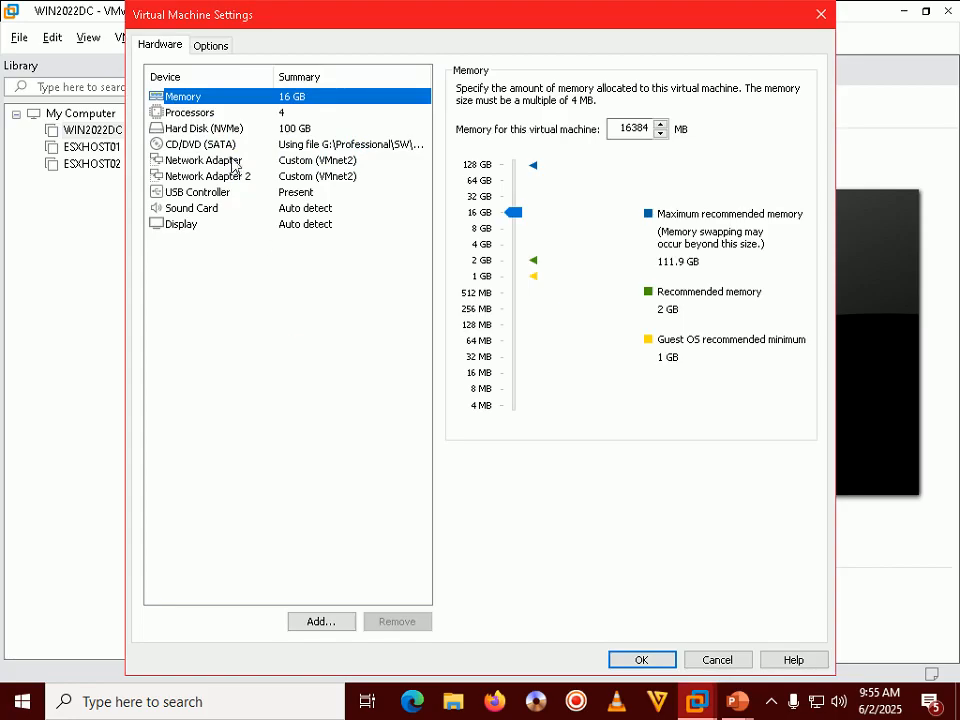
click(233, 163)
click(231, 183)
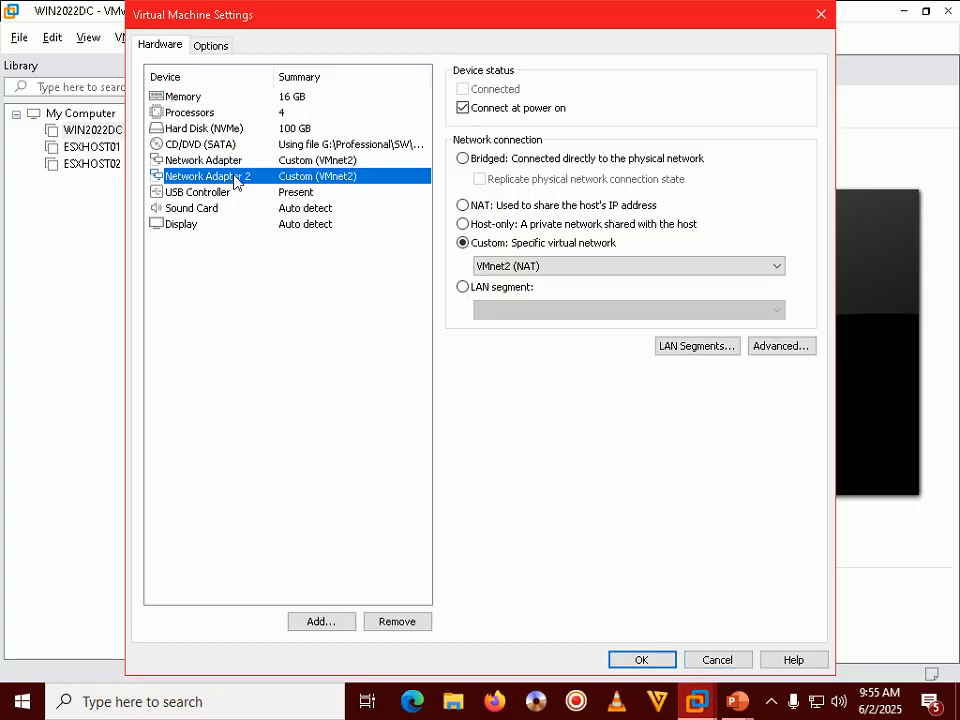
click(737, 662)
click(735, 702)
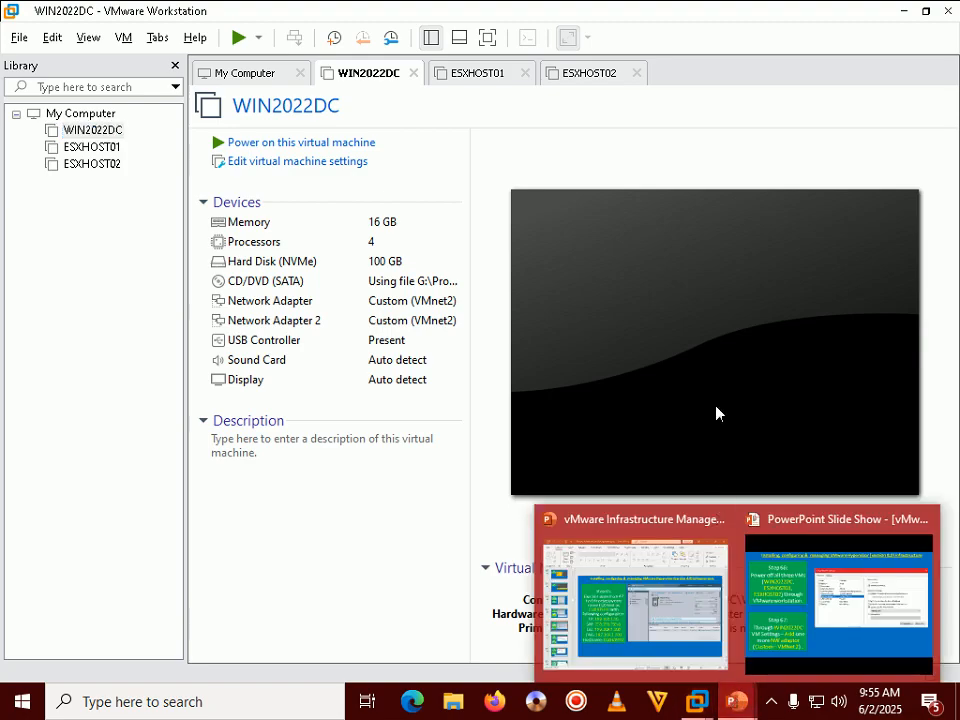
Step: Advance the PowerPoint slide show to Step 68, adding a 500 GB disk to WIN2022DC
click(770, 562)
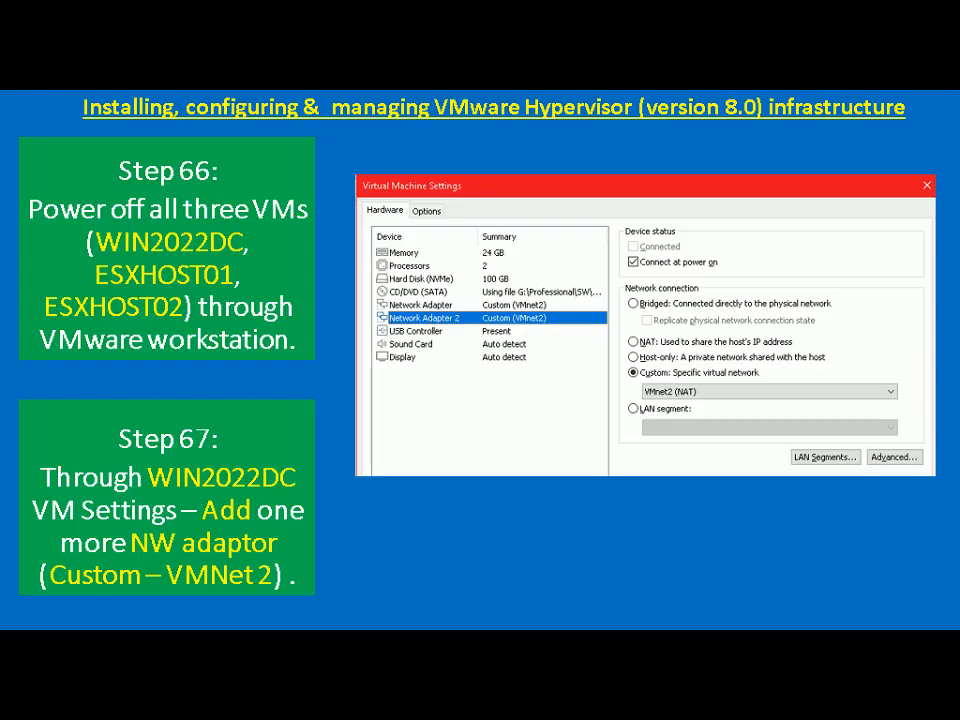
key(Right)
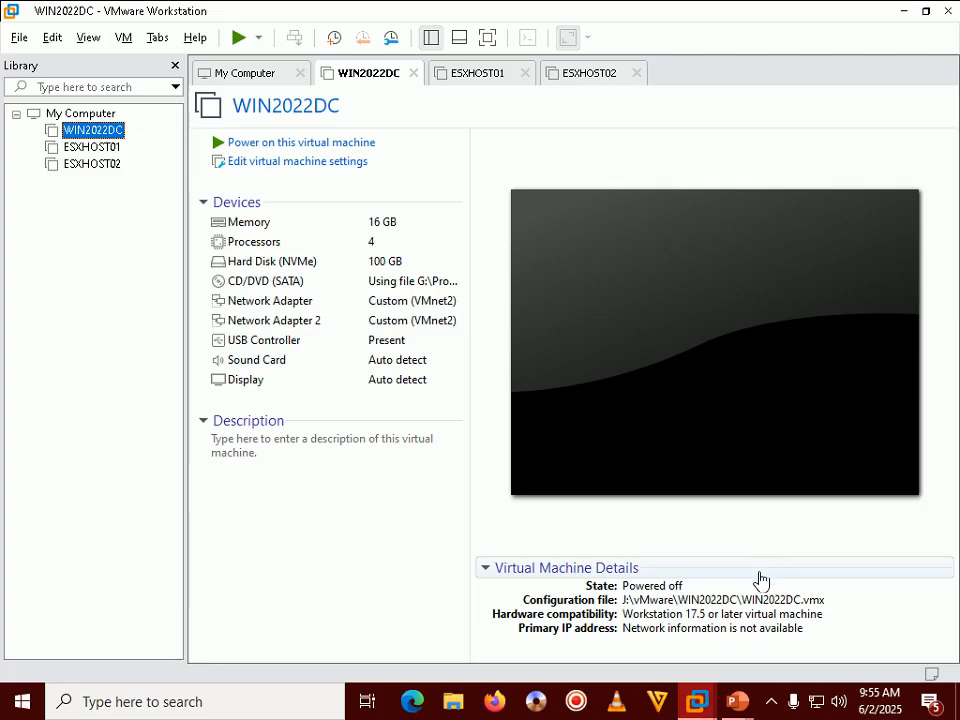
right_click(103, 131)
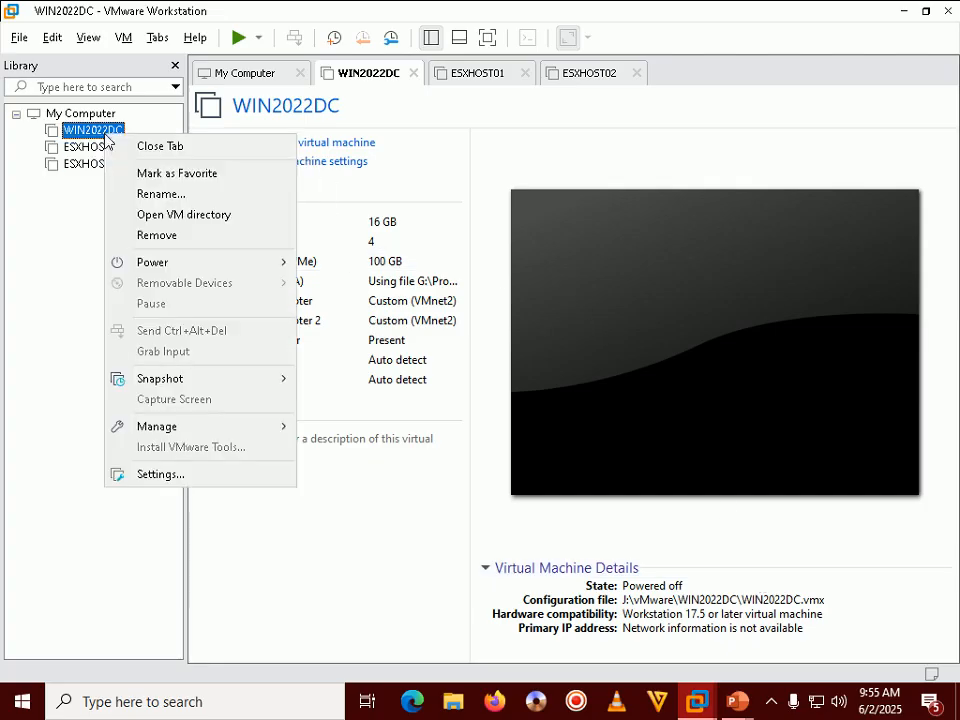
Step: Start adding a newly created NVMe hard disk to WIN2022DC's hardware
click(178, 473)
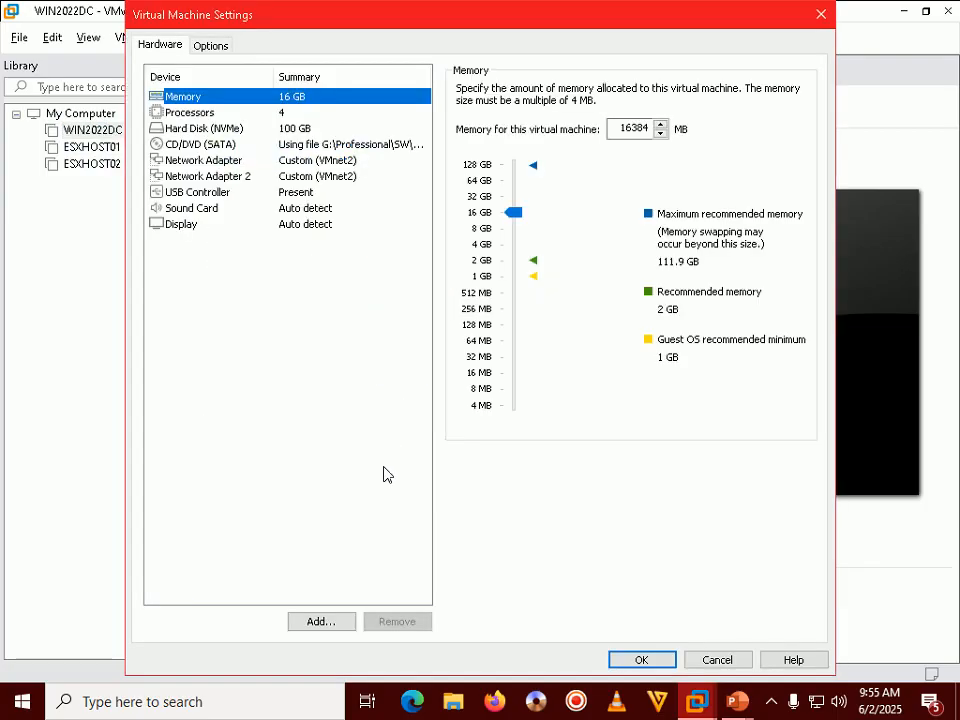
click(330, 620)
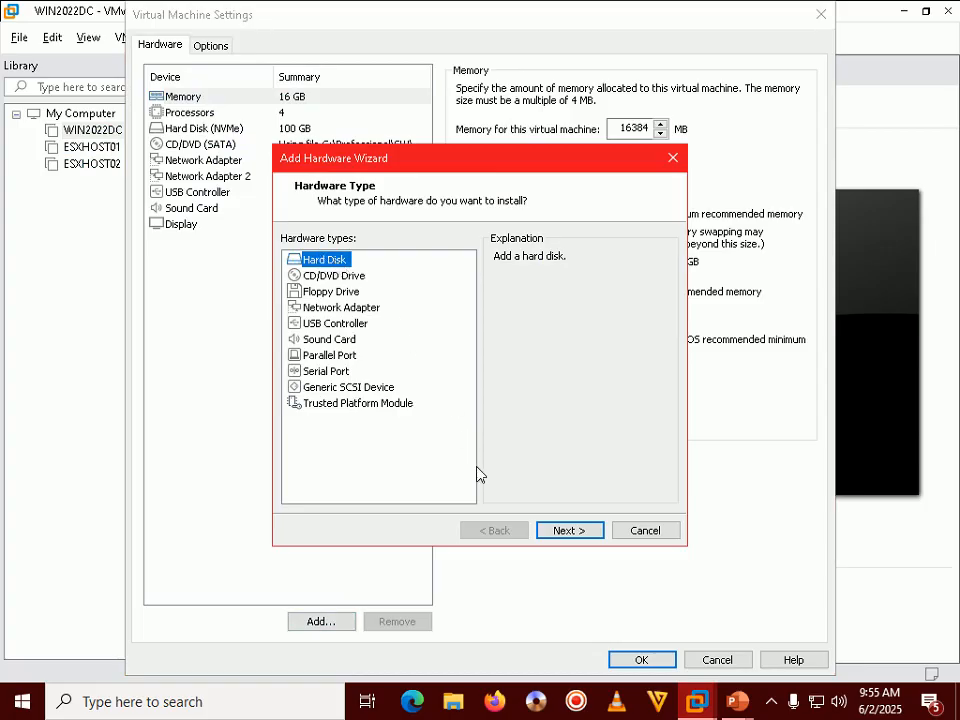
click(573, 536)
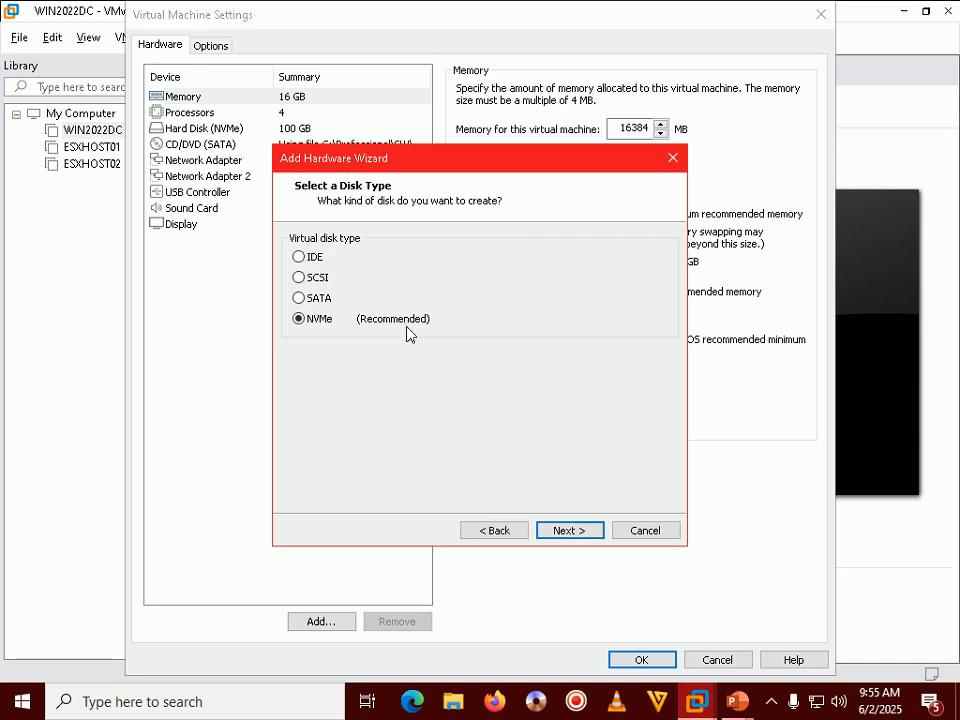
click(563, 532)
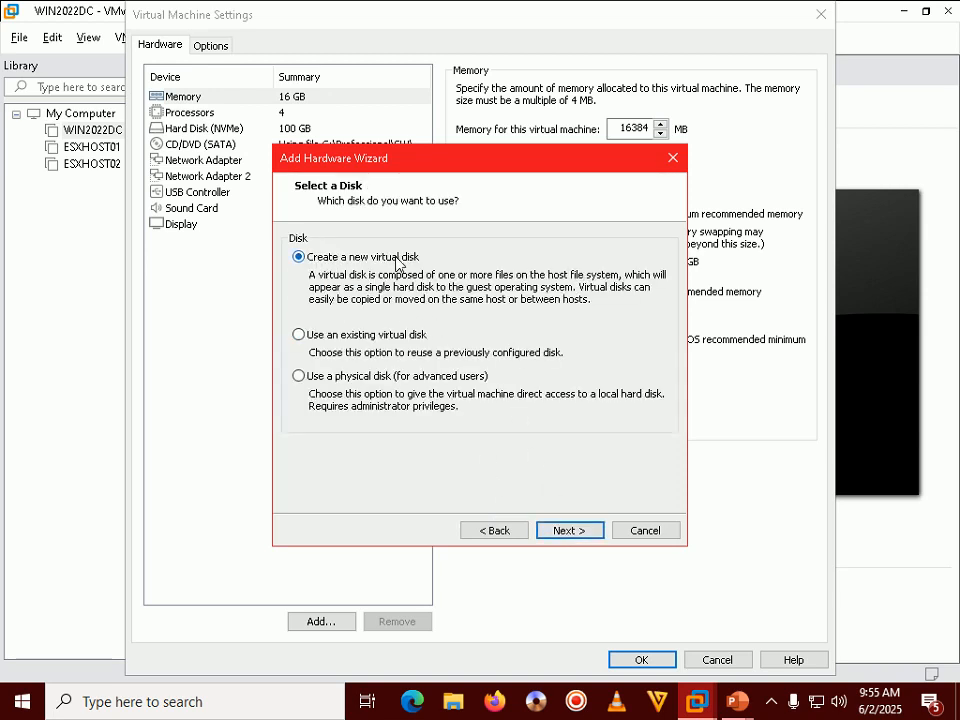
click(566, 530)
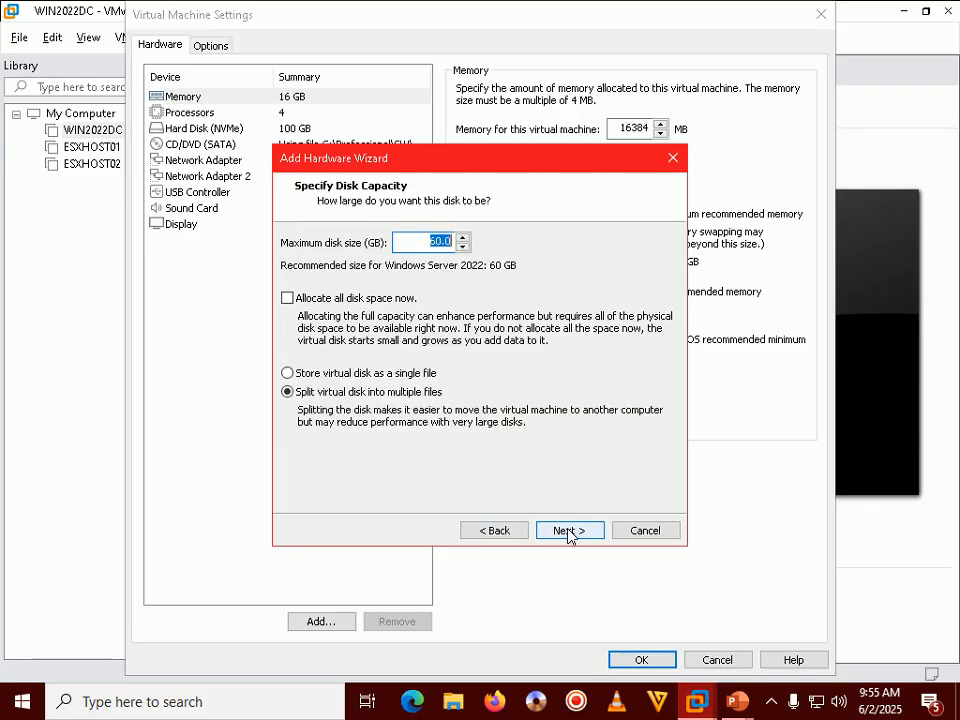
Step: Set the new disk to 500 GB stored as a single file, then browse for its location
click(442, 243)
key(BackSpace)
key(BackSpace)
text(500)
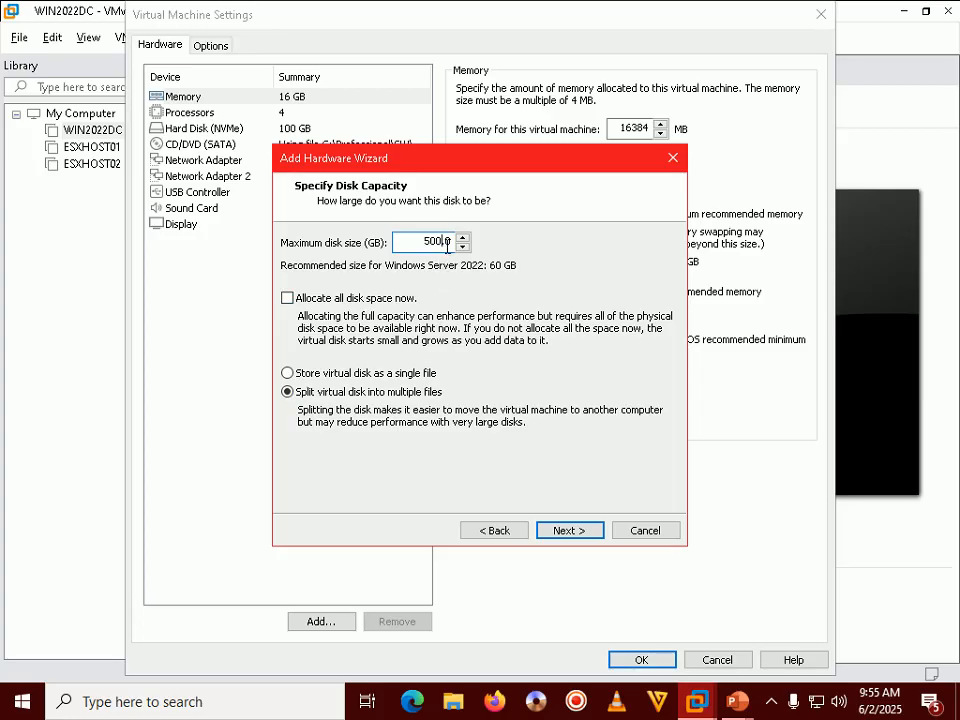
click(343, 377)
click(566, 530)
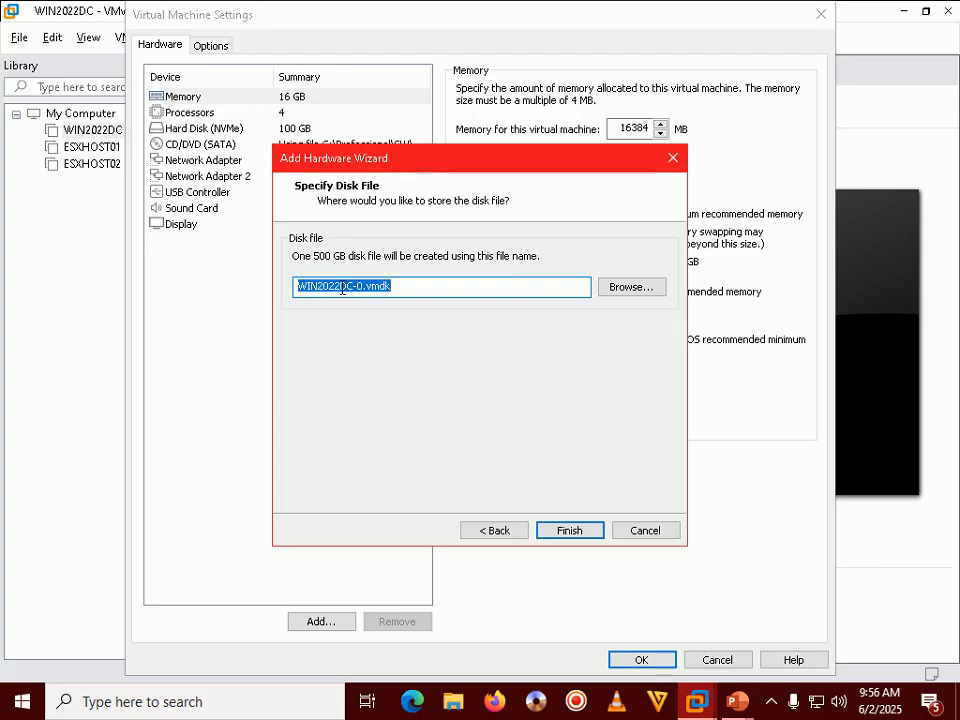
click(628, 292)
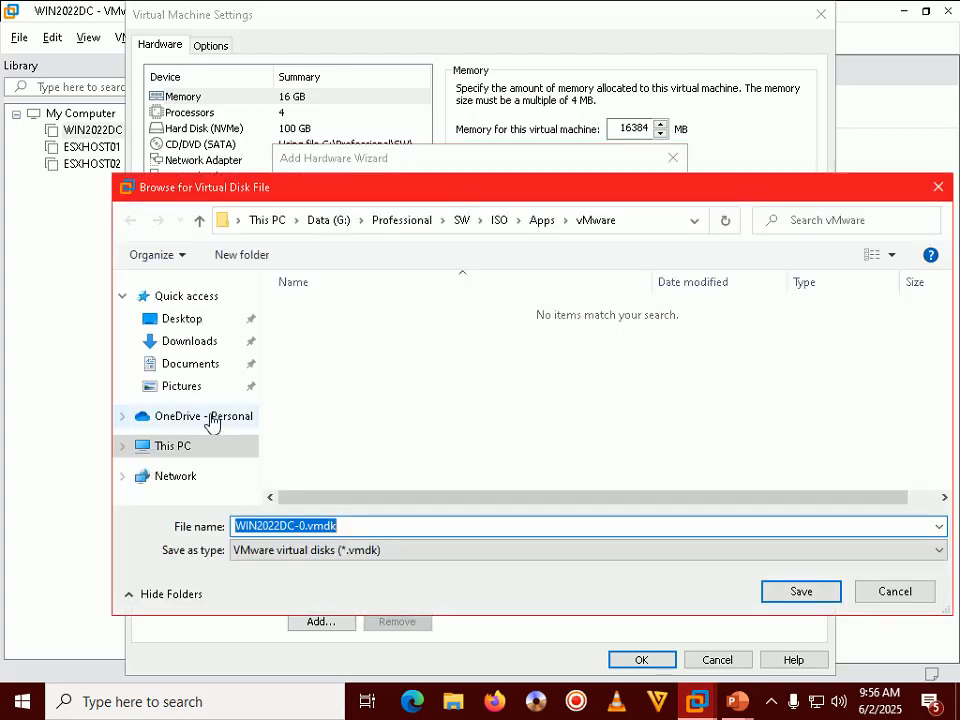
Step: Save the disk as WIN2022DC-0.vmdk in J:\vMware\WIN2022DC and finish the wizard
click(173, 447)
drag(945, 354, 939, 467)
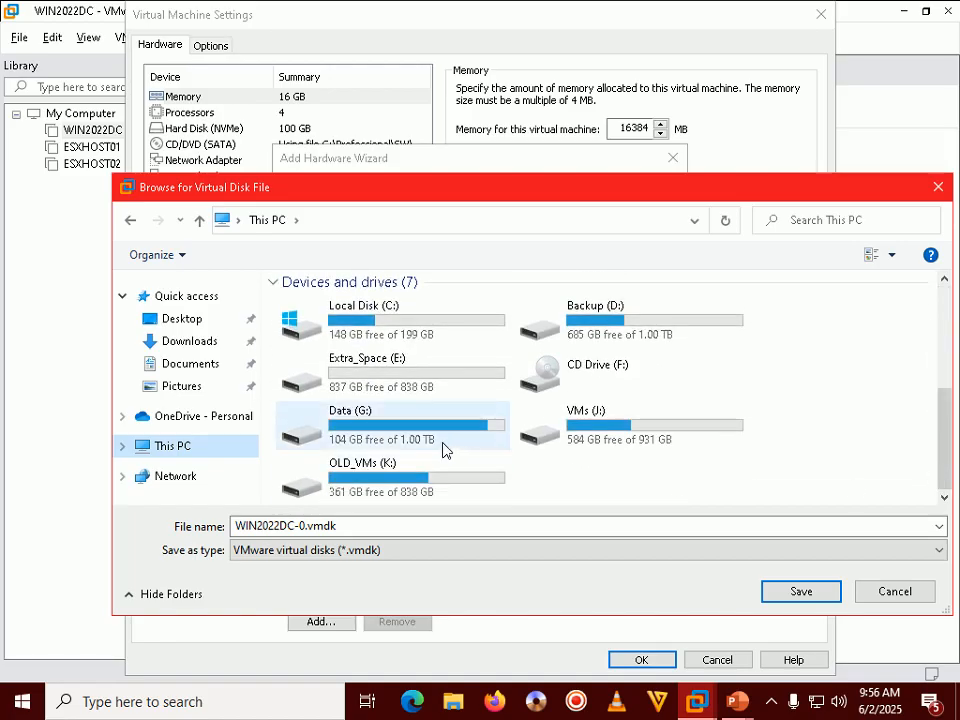
double_click(612, 428)
click(318, 336)
double_click(318, 336)
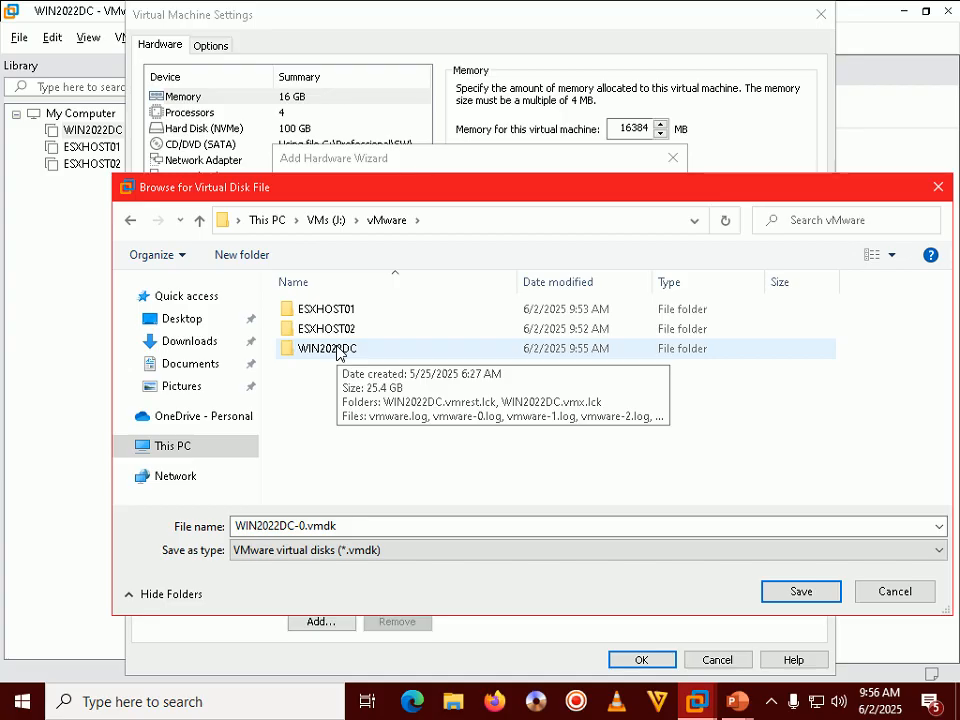
double_click(336, 350)
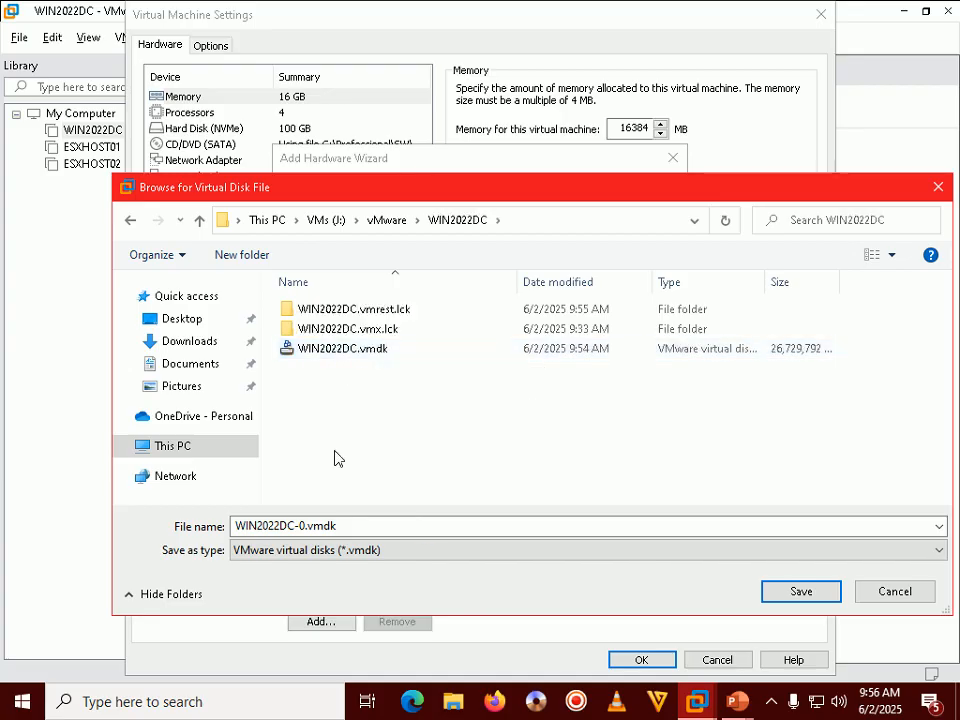
click(828, 601)
click(572, 530)
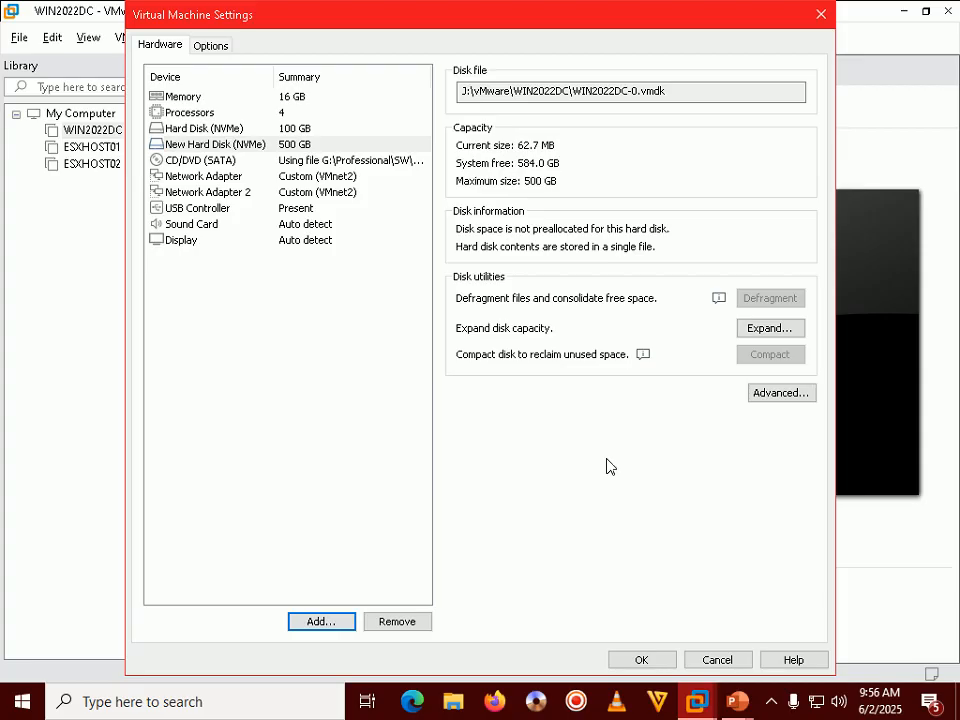
Step: Review the new 500 GB Hard Disk 2 (NVMe) and save the VM settings
click(220, 150)
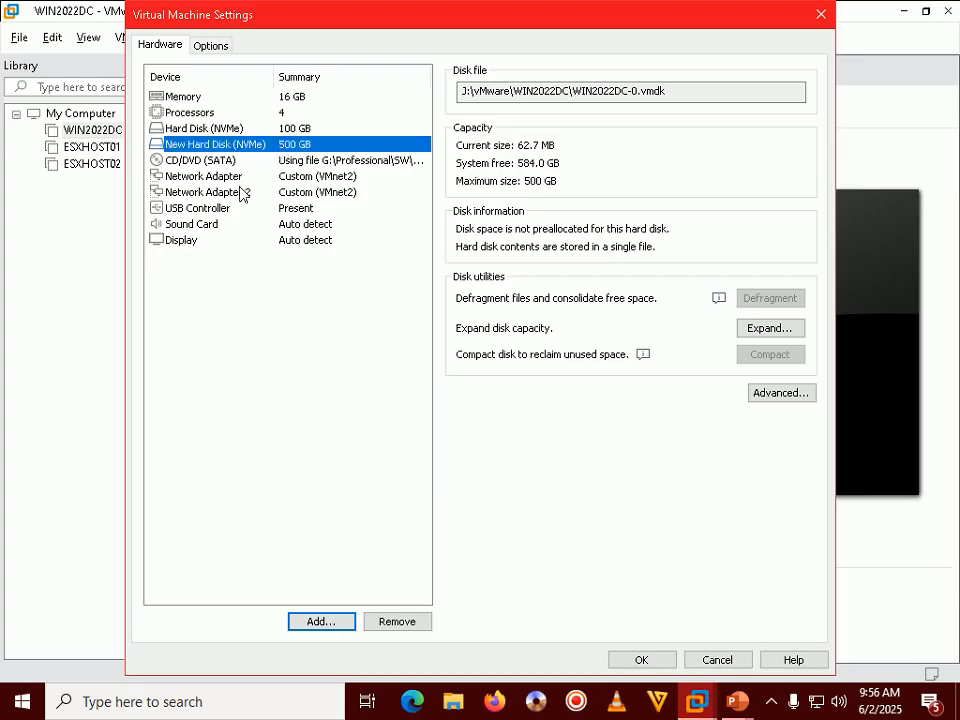
click(240, 193)
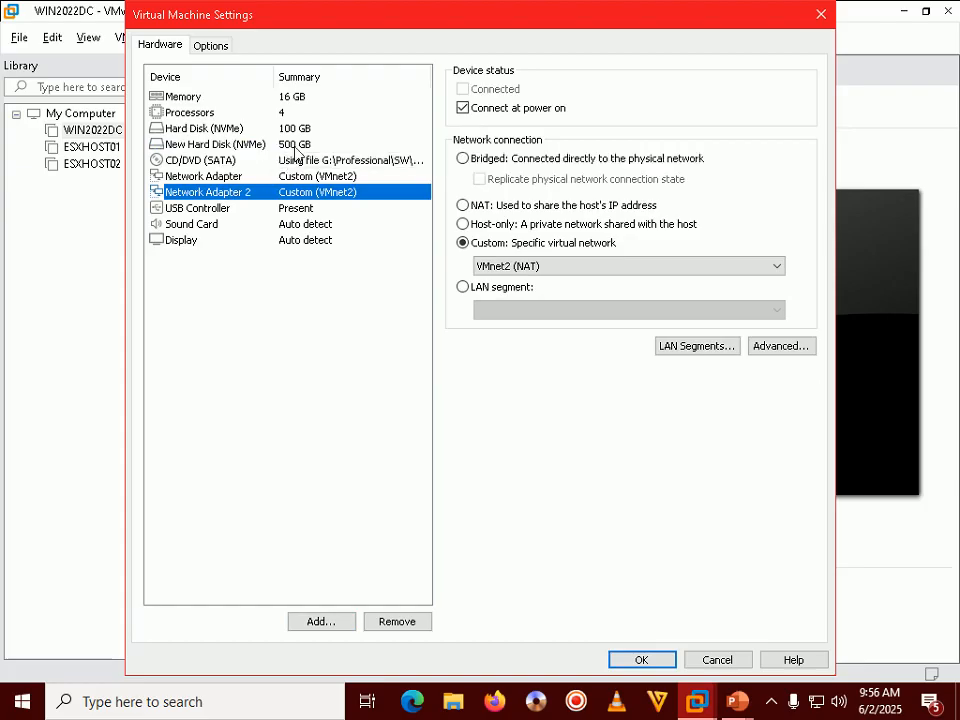
click(295, 146)
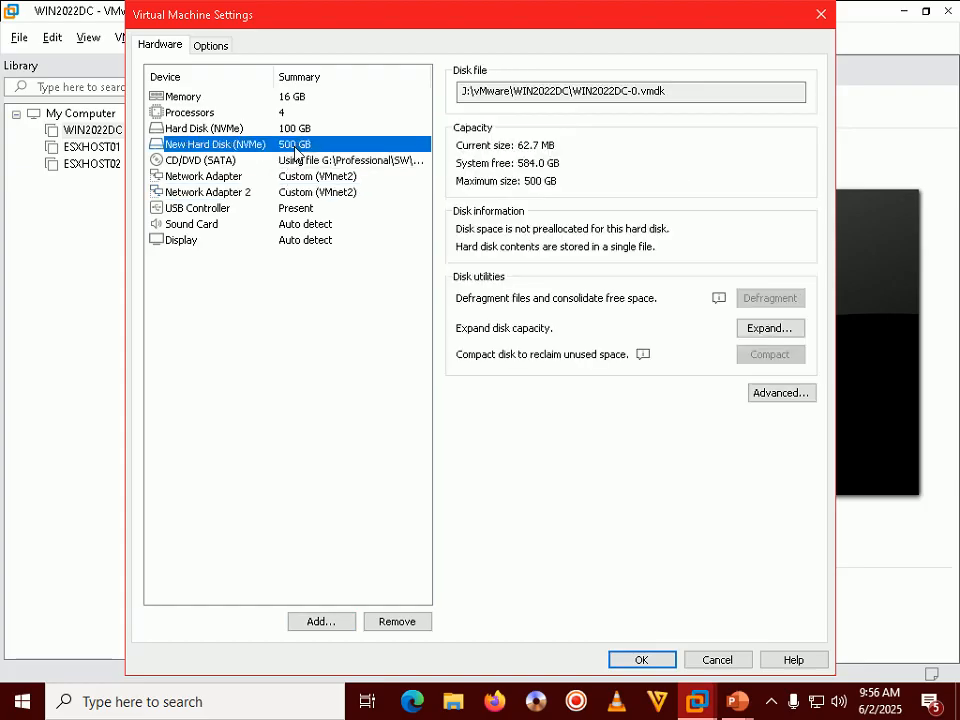
click(640, 659)
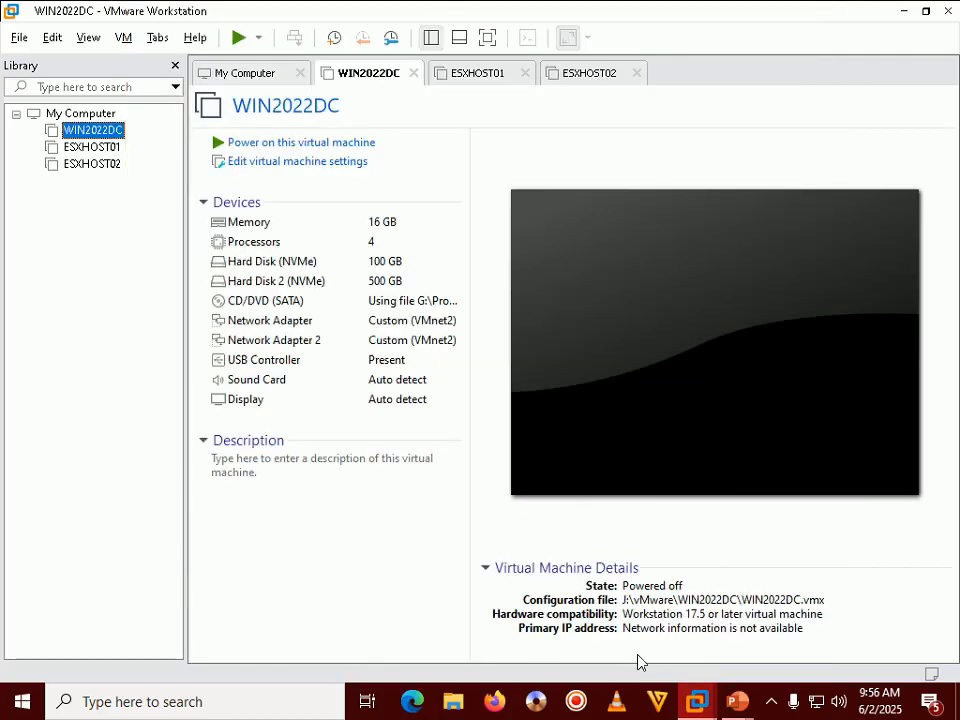
Step: Check the PowerPoint slide show, then power on the WIN2022DC virtual machine
click(737, 701)
click(808, 569)
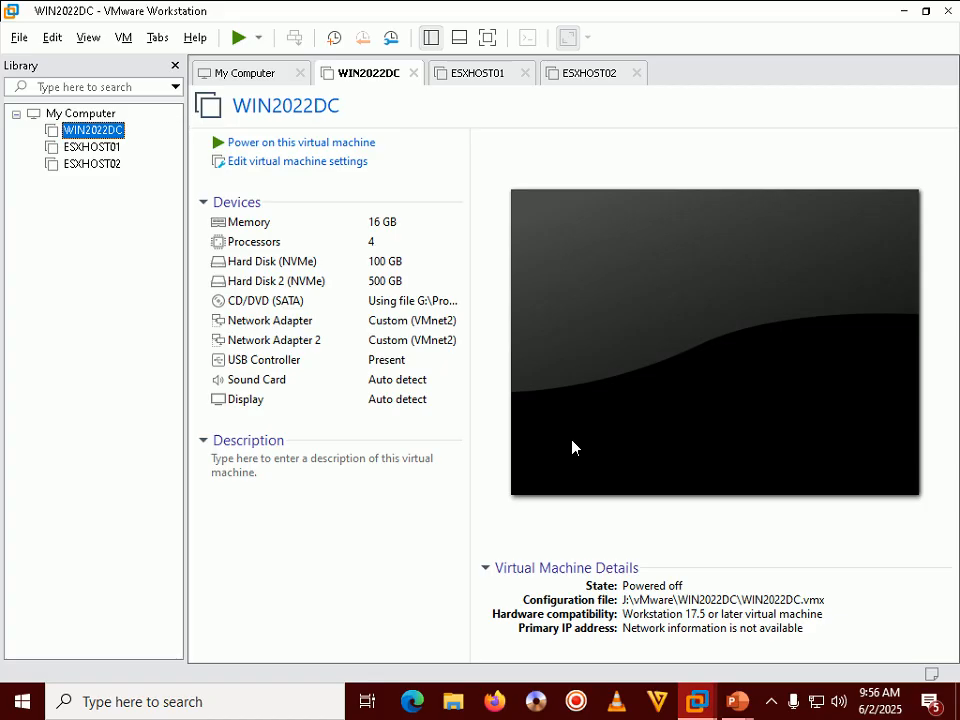
click(280, 143)
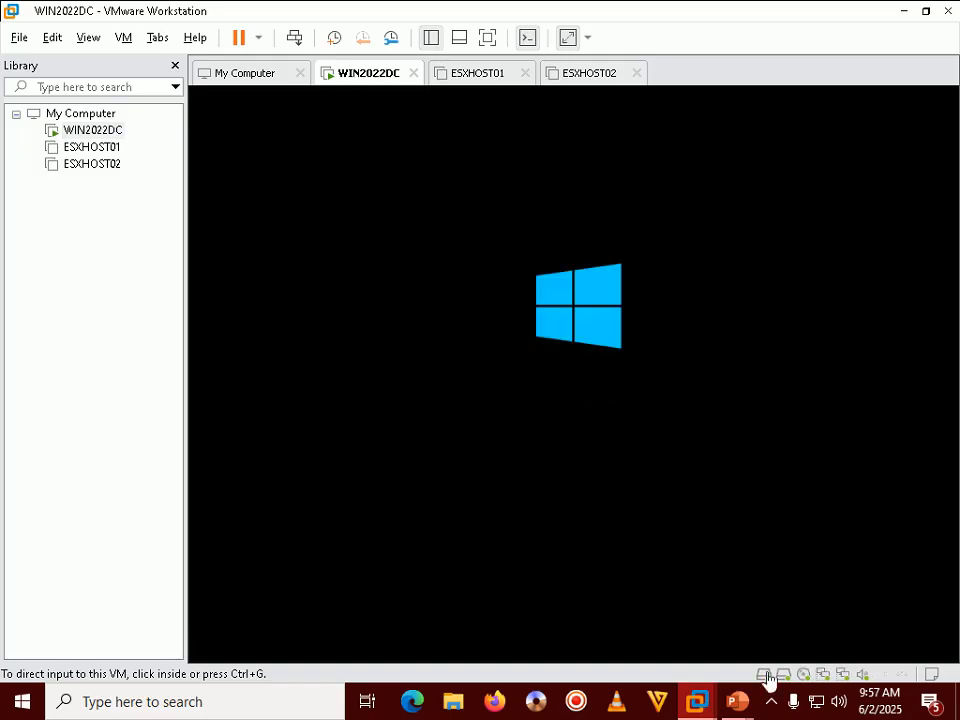
Step: Select WIN2022DC and launch the Remote Desktop client with mstsc from Run
click(771, 704)
click(771, 705)
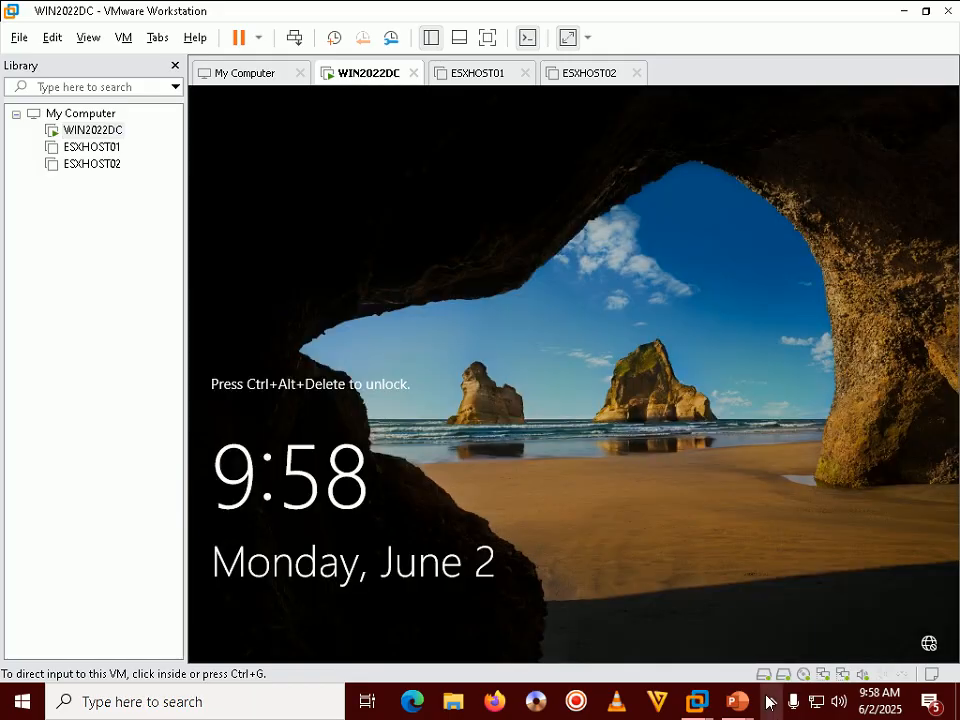
click(771, 705)
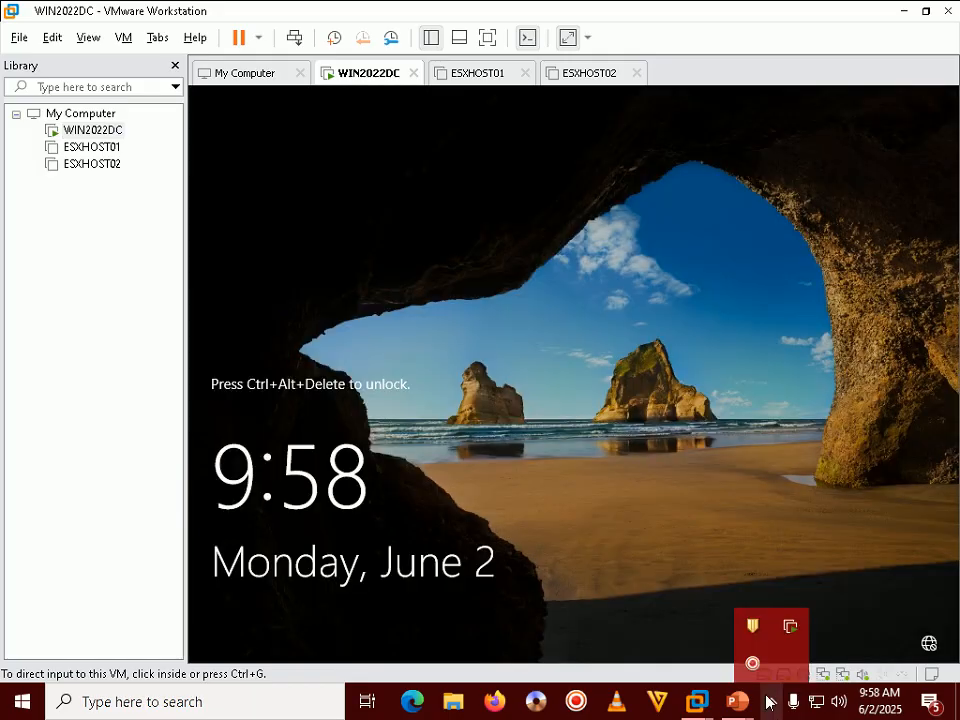
click(139, 291)
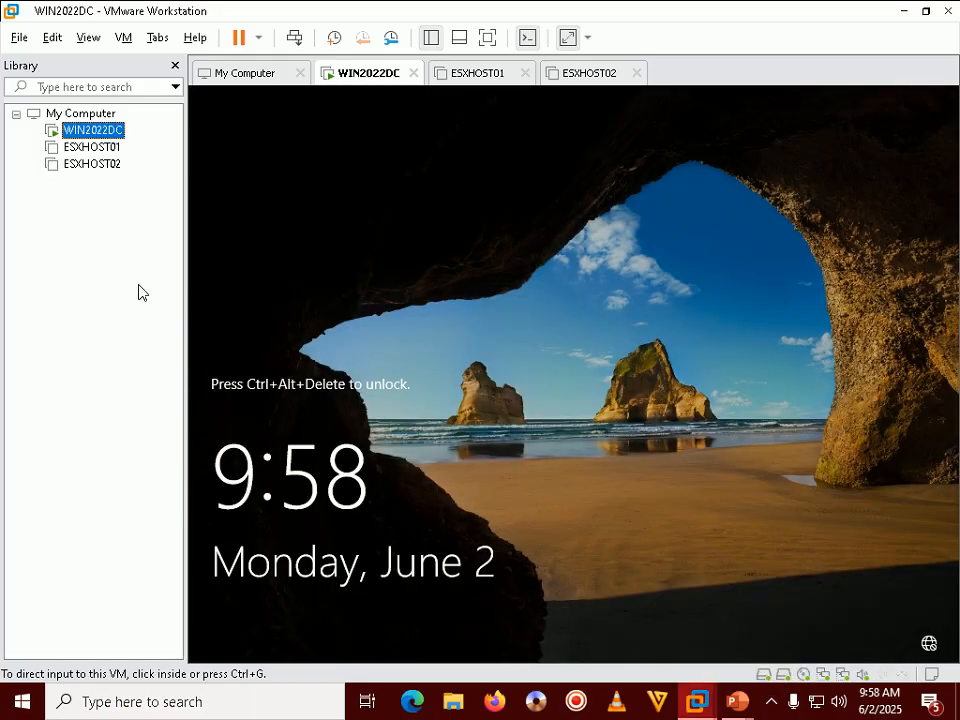
click(28, 706)
right_click(28, 706)
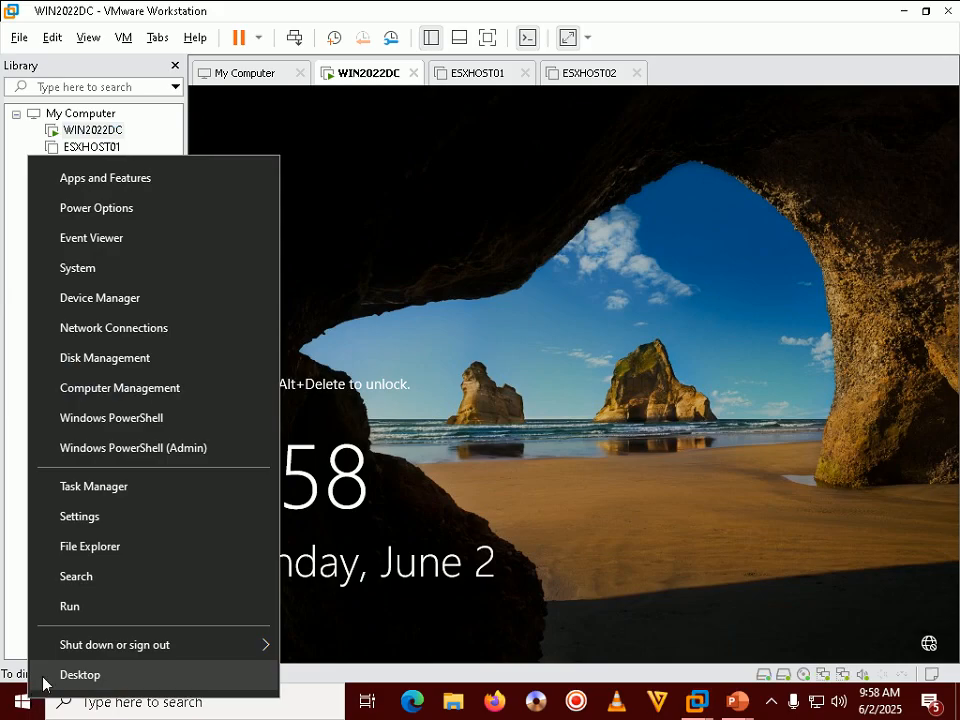
click(114, 612)
text(m)
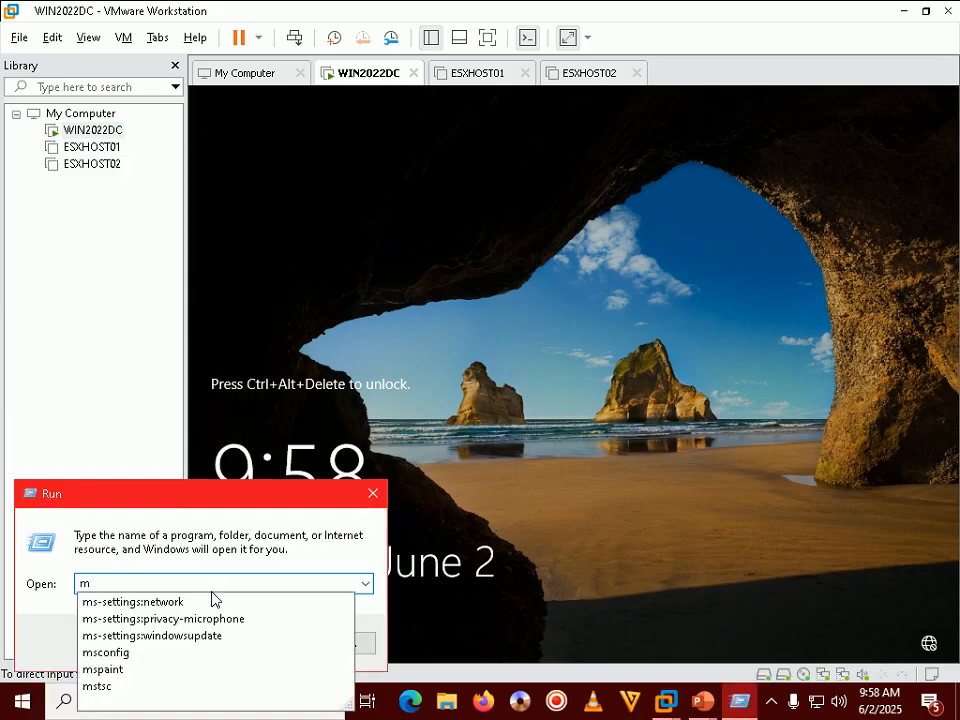
text(stsc)
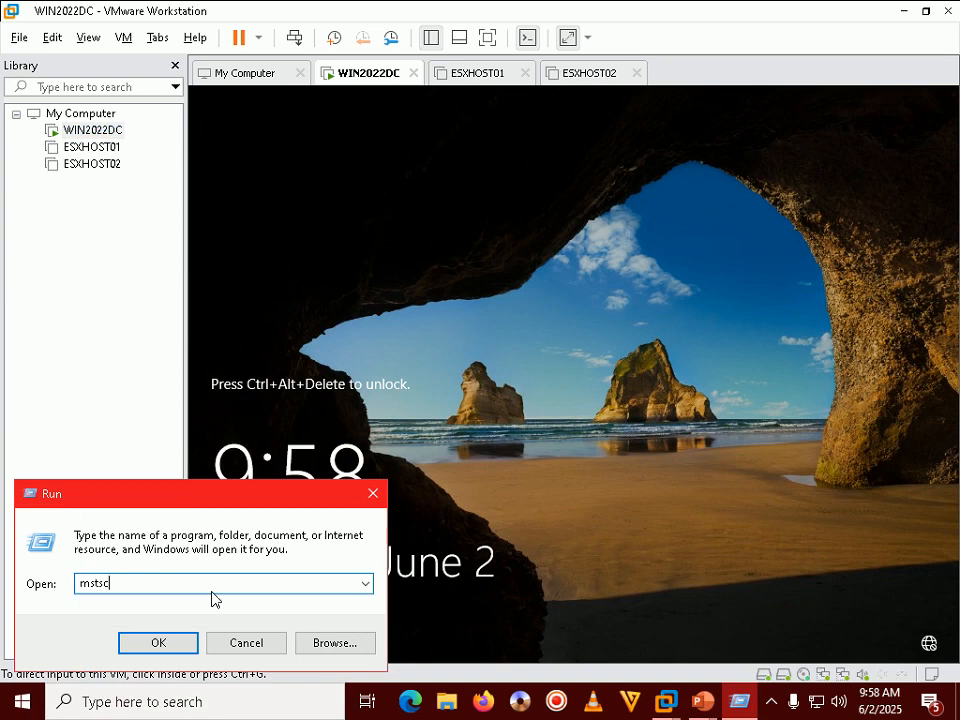
key(Return)
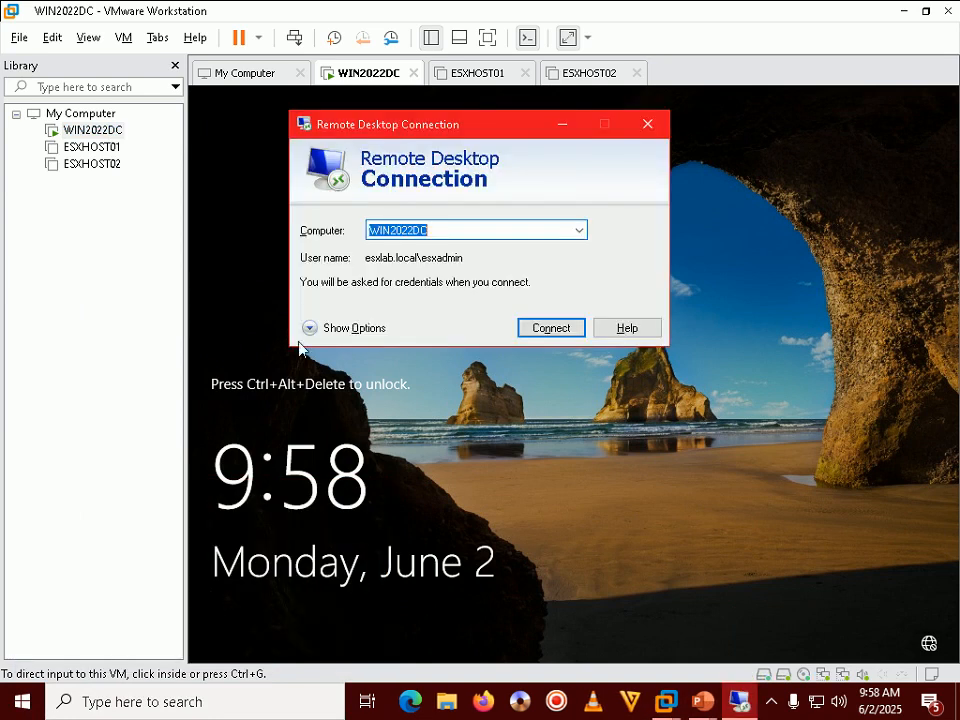
Step: Connect to WIN2022DC with the account password and switch the session to a window
click(548, 327)
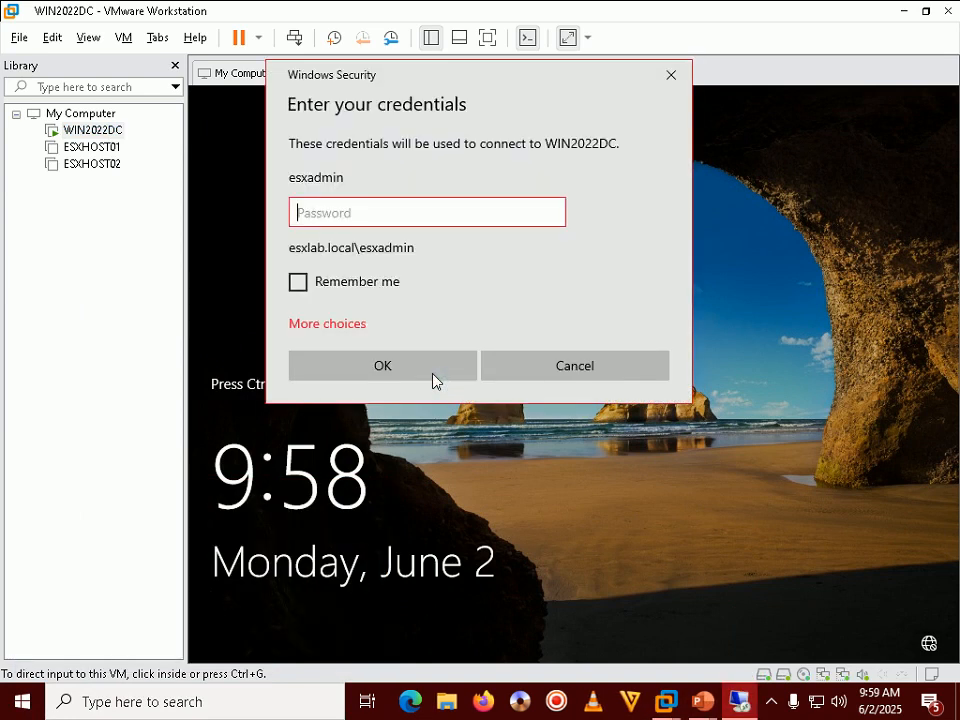
text(••••••••••••••)
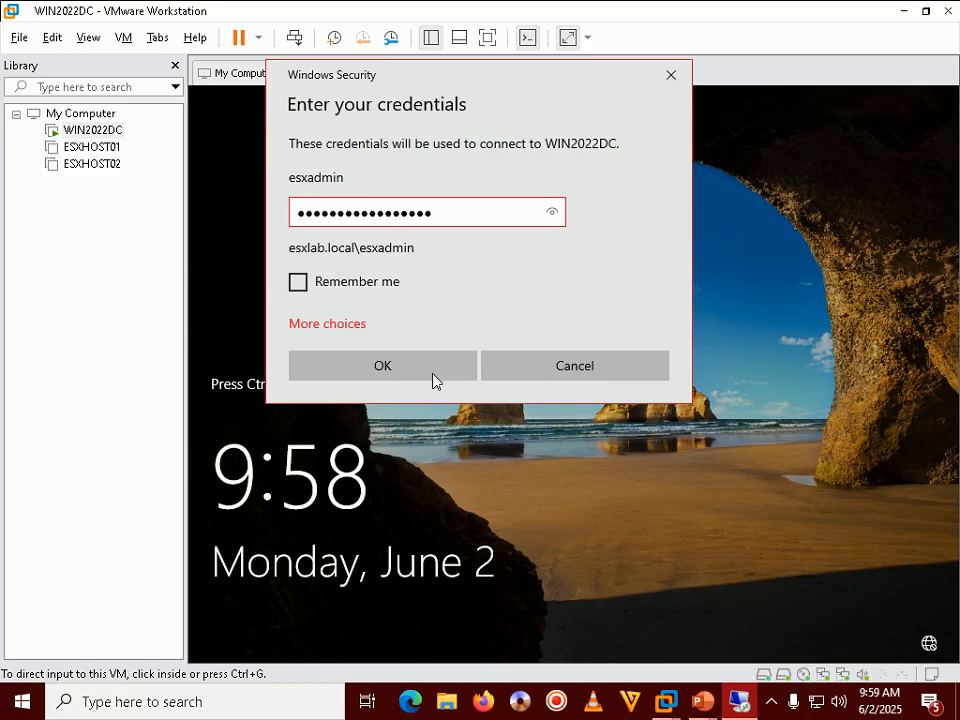
click(433, 372)
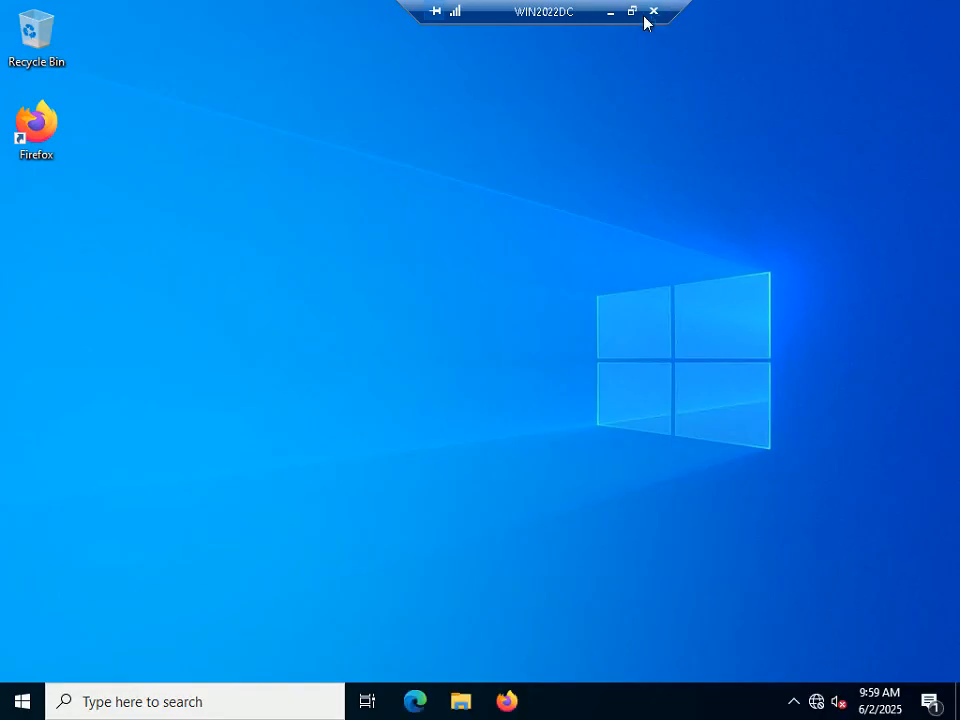
click(632, 16)
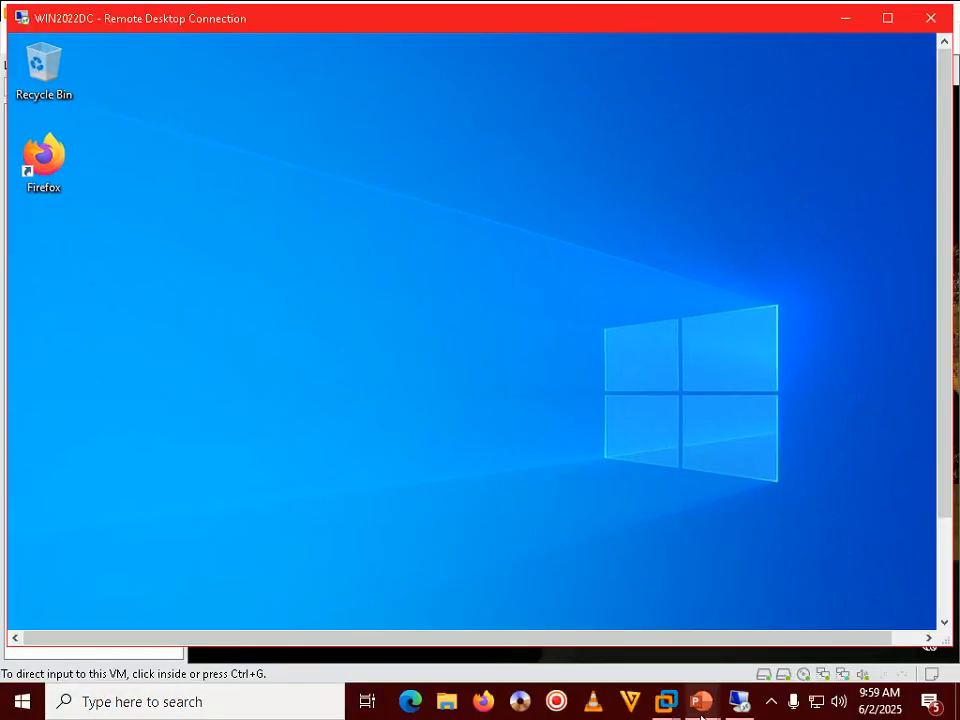
mouse_move(703, 701)
click(775, 555)
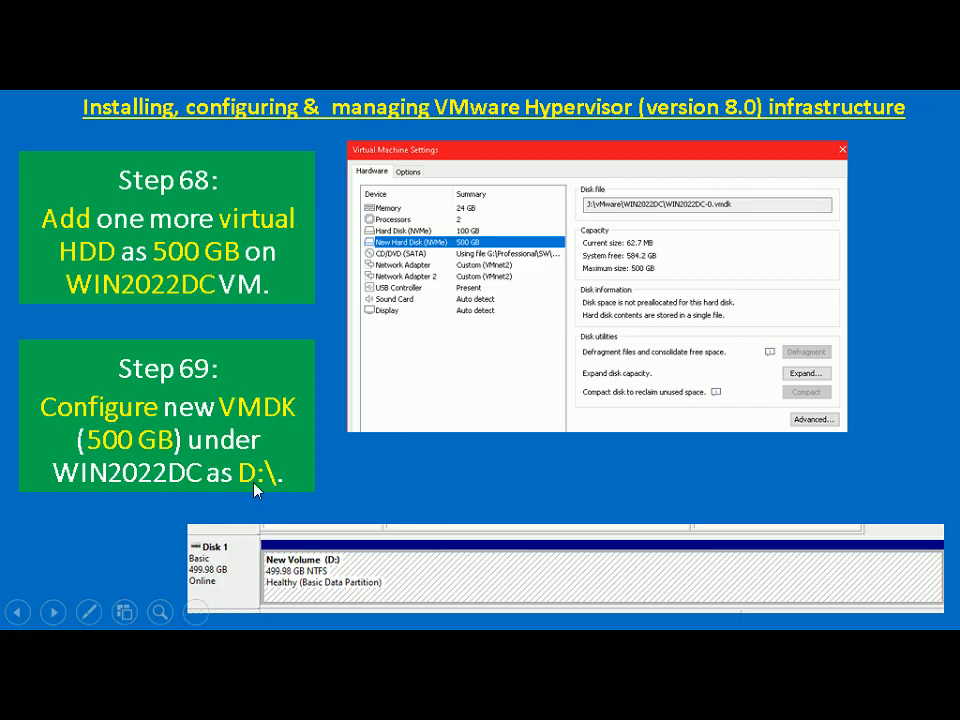
key(alt+Tab)
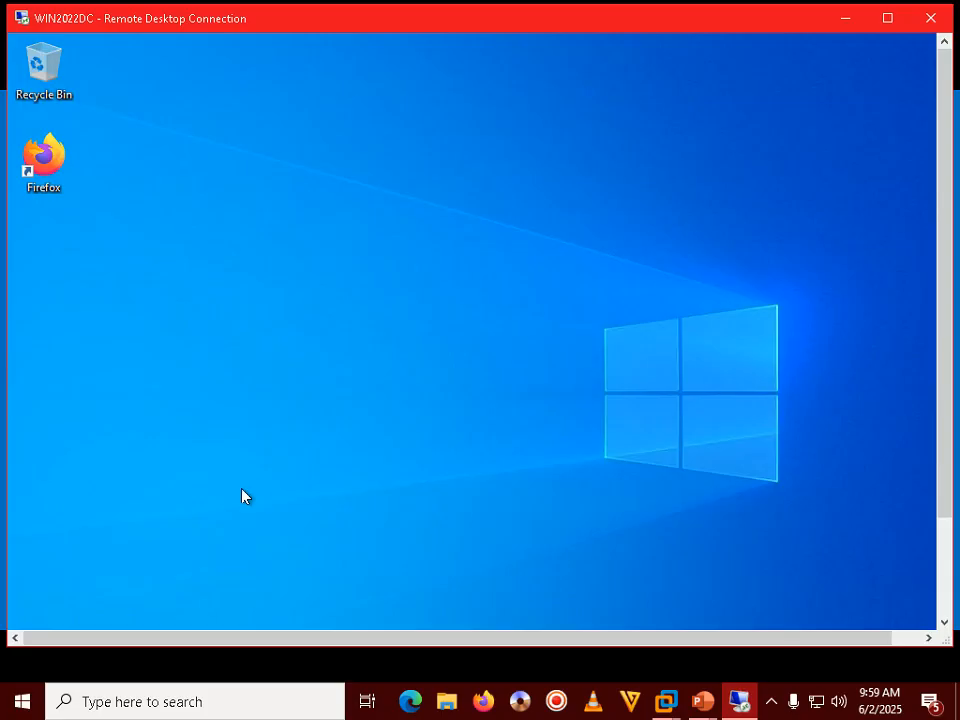
double_click(475, 18)
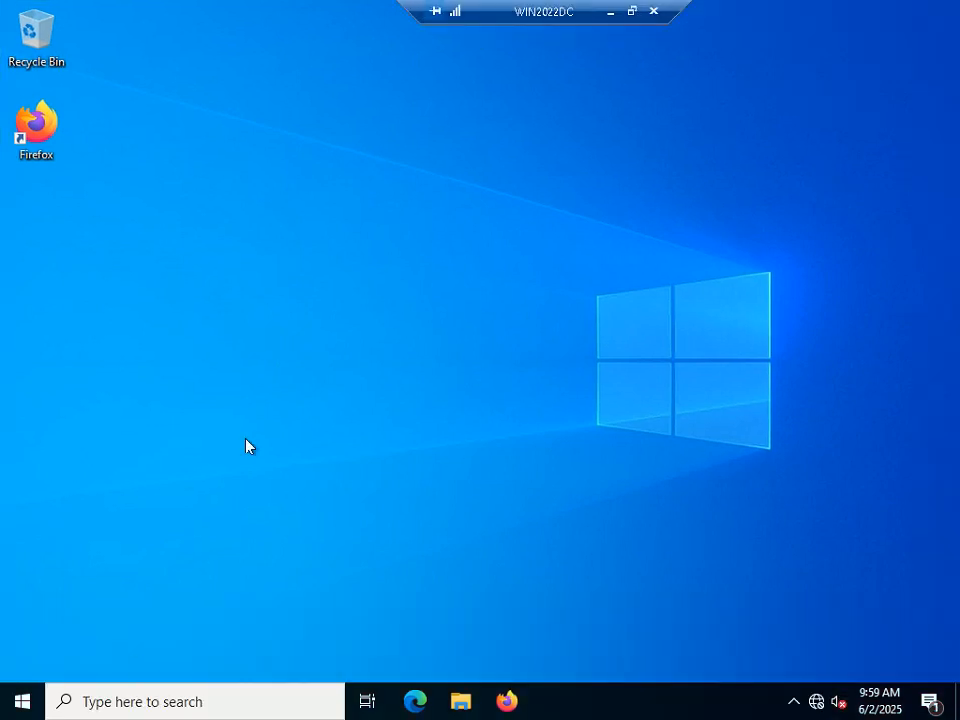
right_click(24, 694)
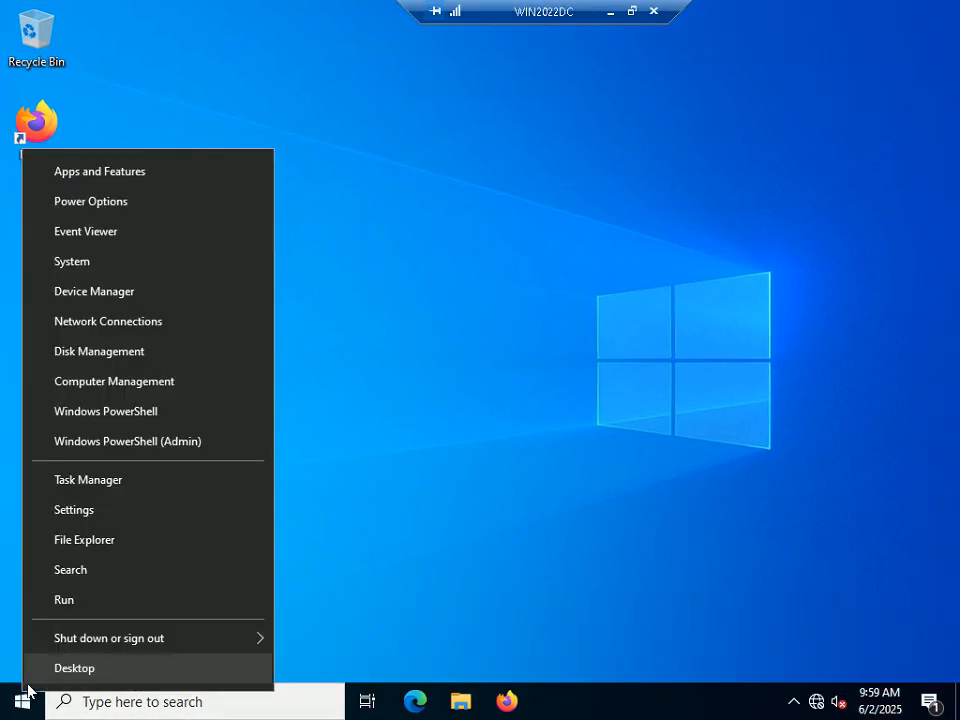
Step: Open Disk Management, initialize Disk 1 as GPT and maximize the window
click(110, 355)
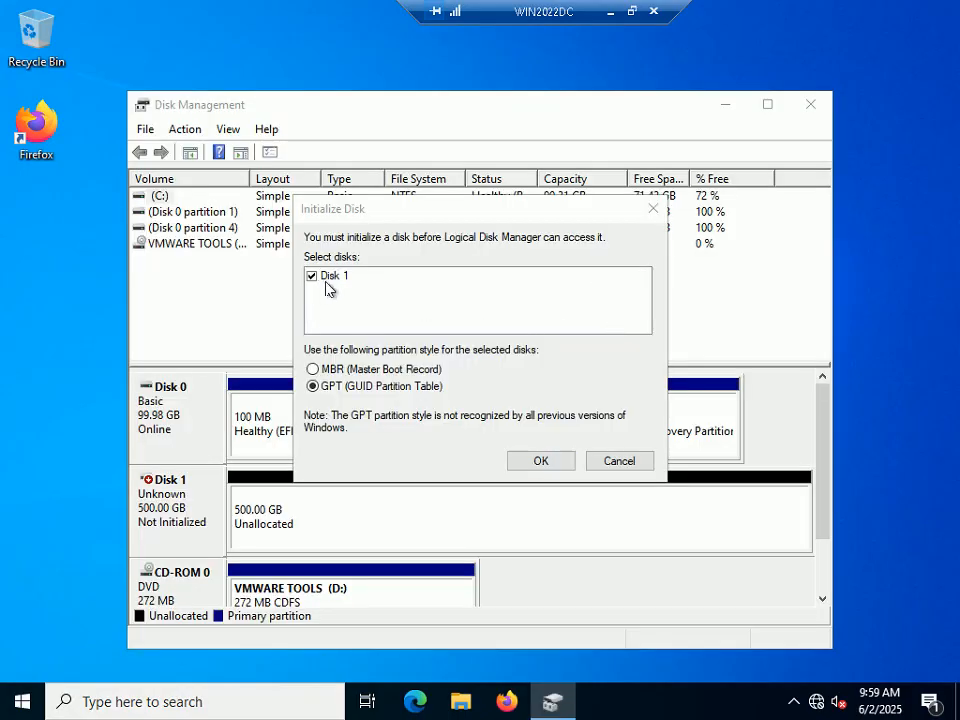
click(540, 461)
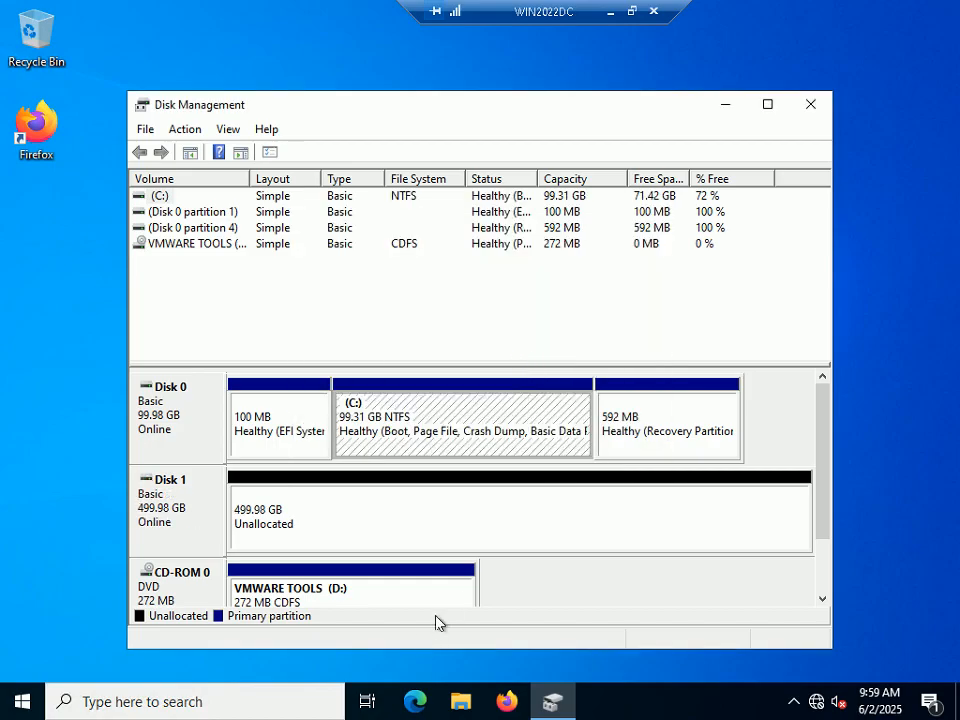
click(770, 105)
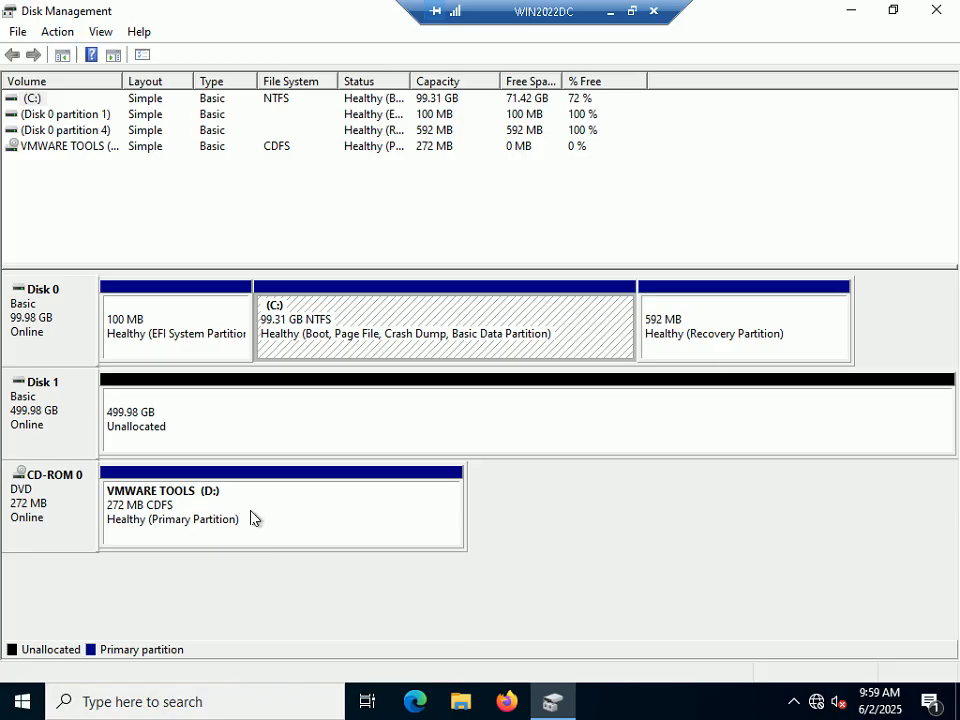
Step: Change the VMware Tools CD-ROM drive letter from D: to E:
right_click(287, 516)
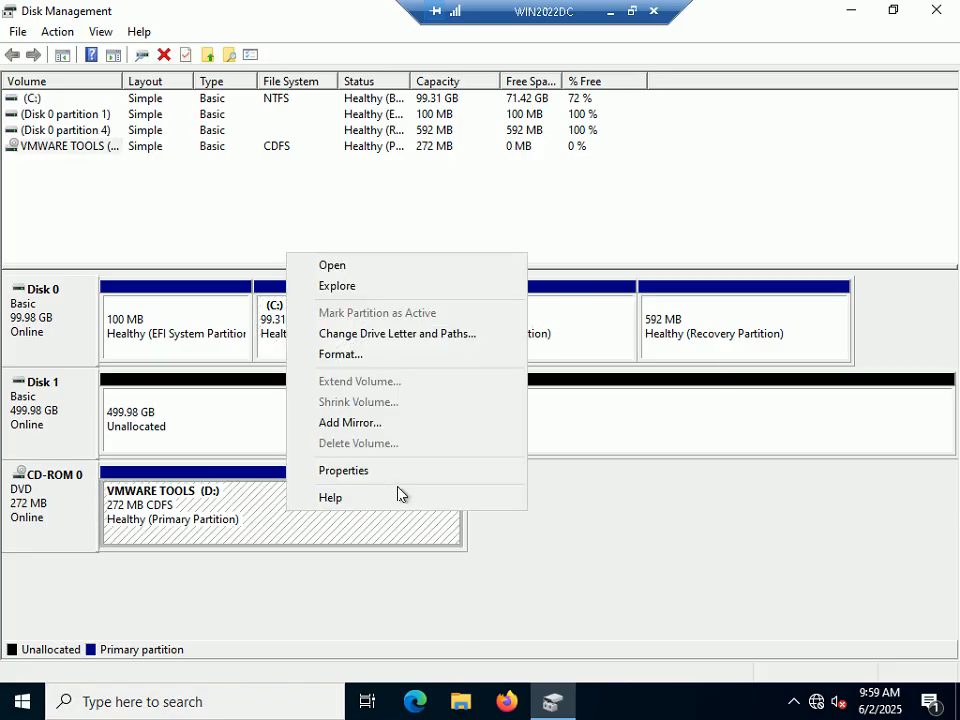
click(370, 335)
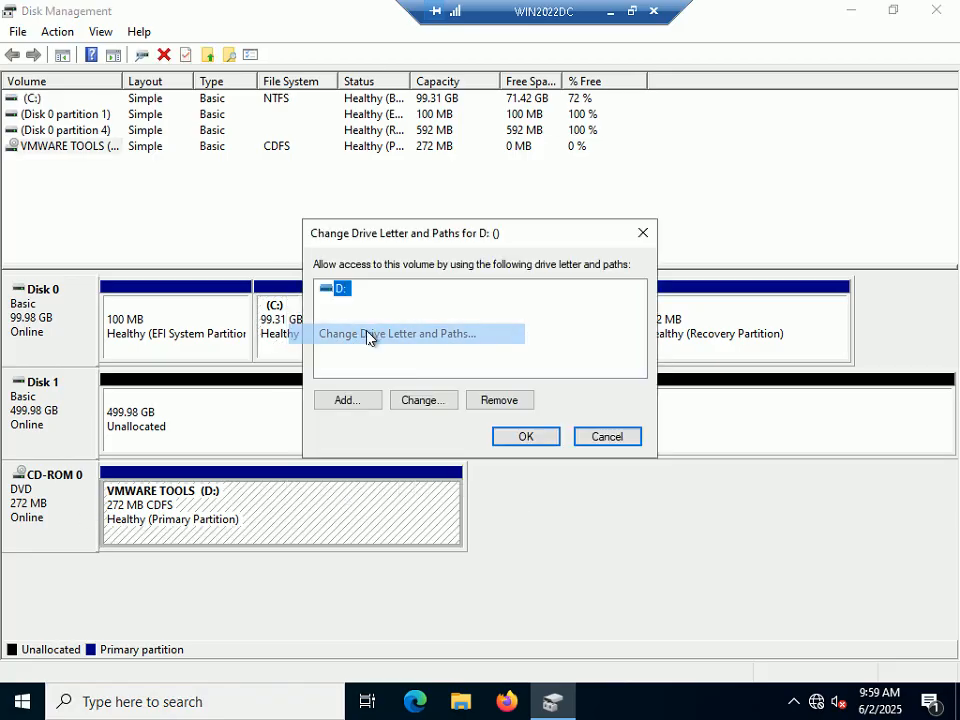
click(410, 402)
click(639, 318)
click(615, 378)
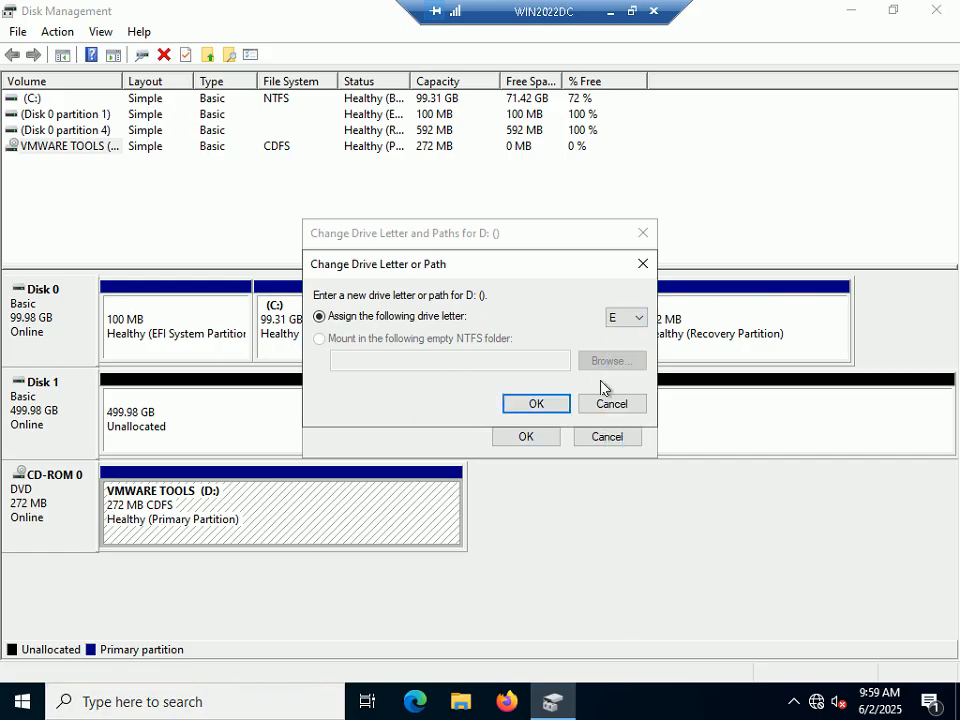
click(536, 404)
click(536, 416)
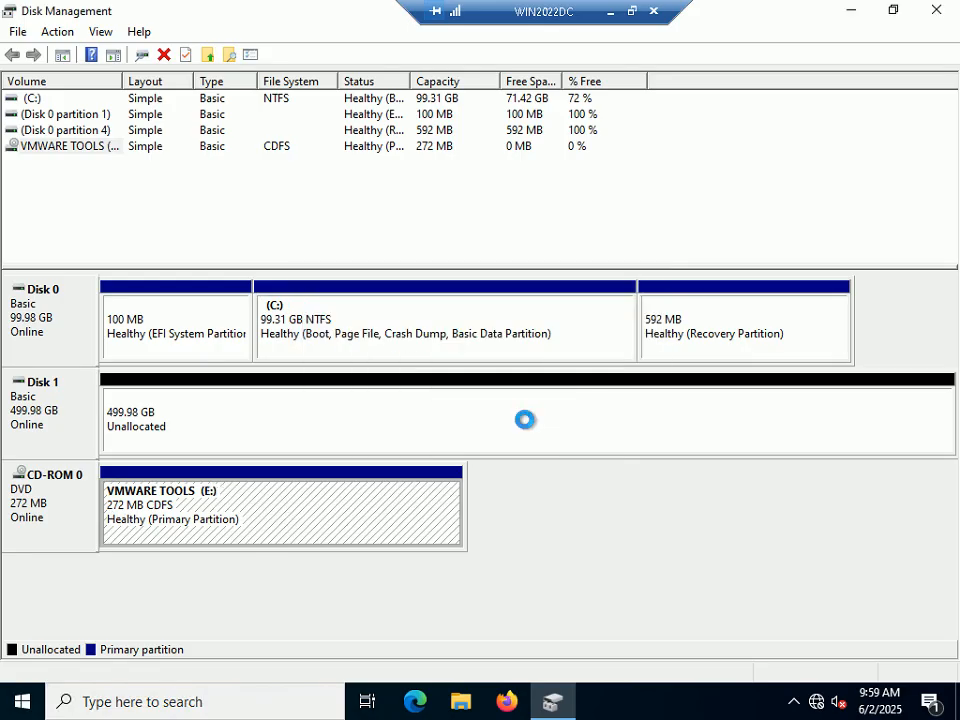
Step: Start a New Simple Volume on Disk 1's unallocated space
click(172, 422)
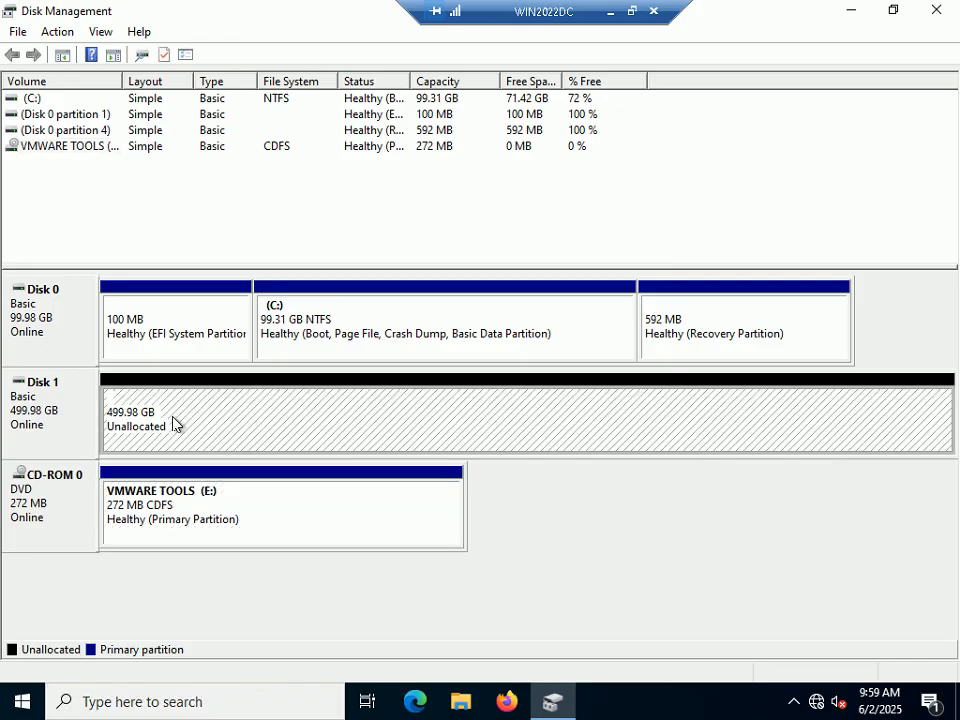
right_click(172, 422)
click(242, 429)
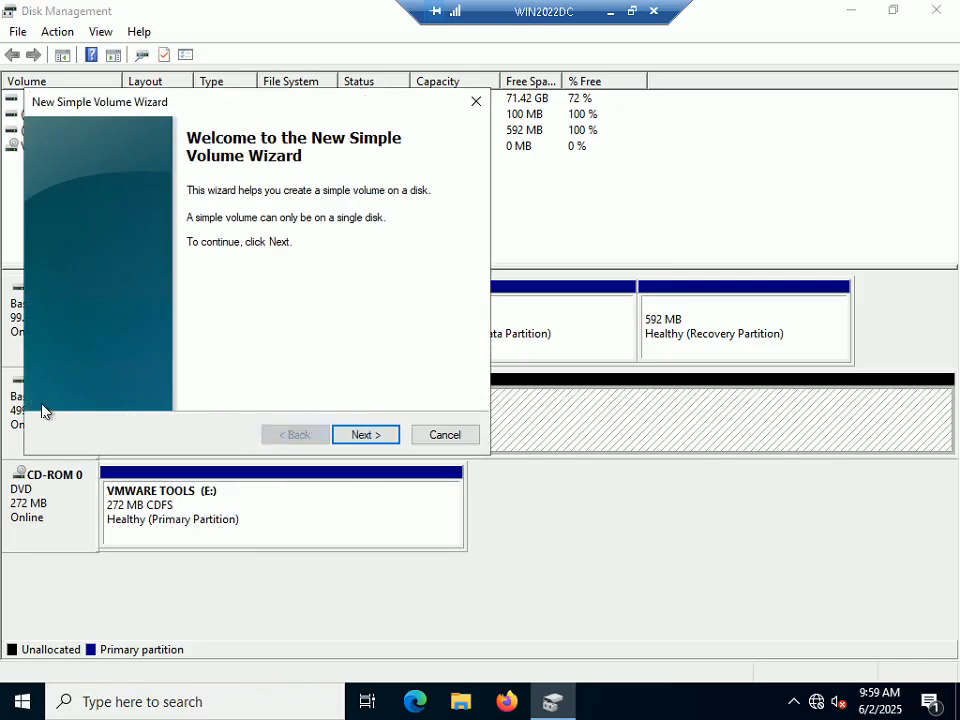
Step: Create a full-size NTFS quick-formatted volume D: on Disk 1, then close Disk Management
click(362, 440)
click(364, 436)
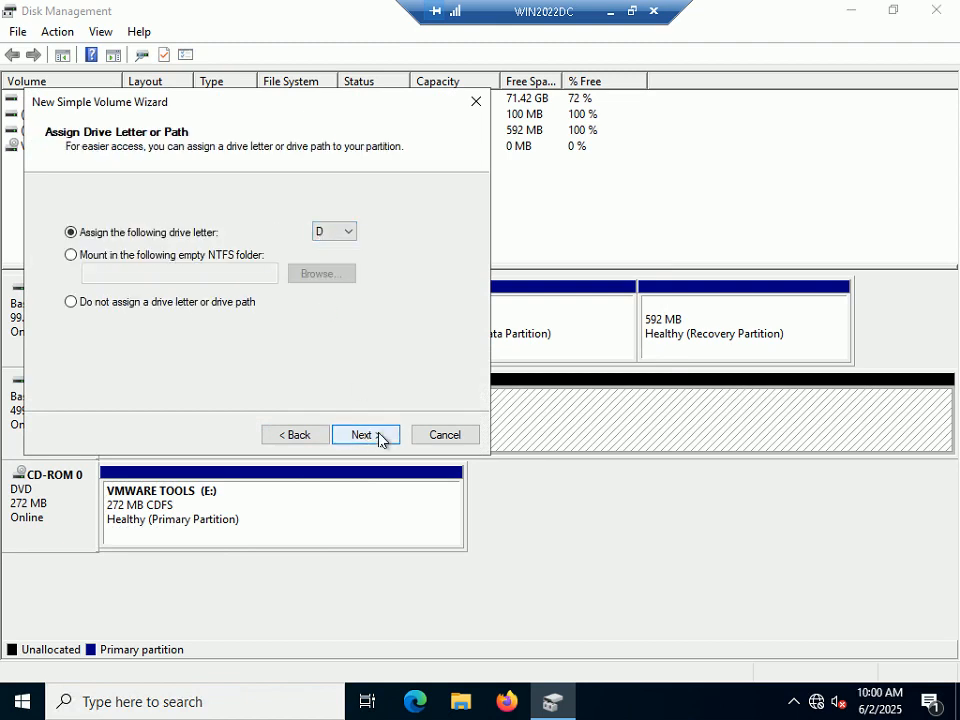
click(379, 438)
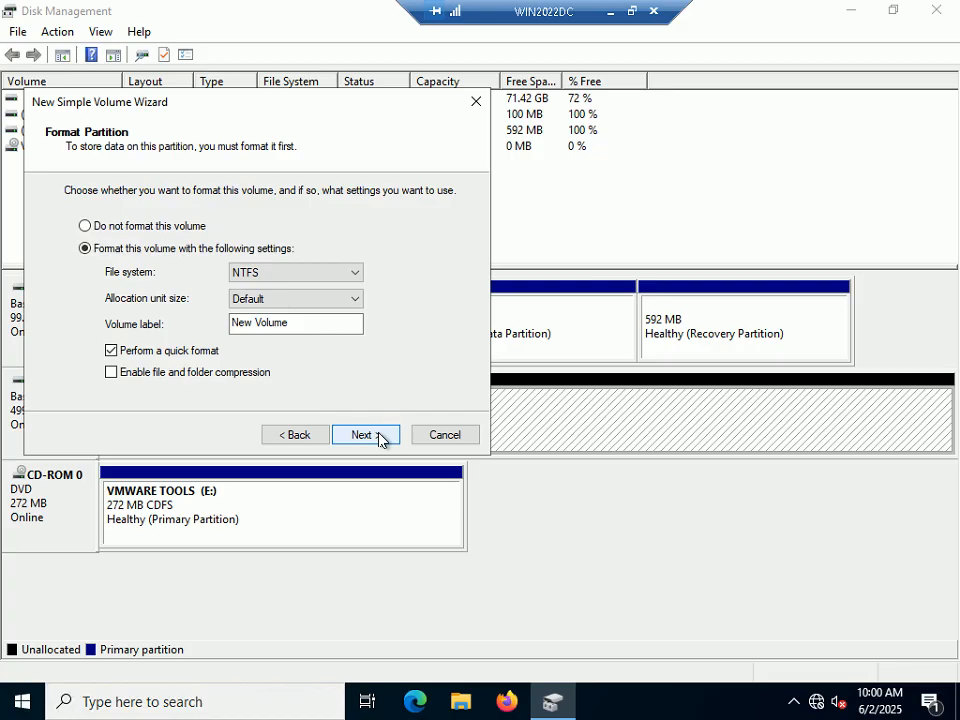
click(379, 438)
click(379, 437)
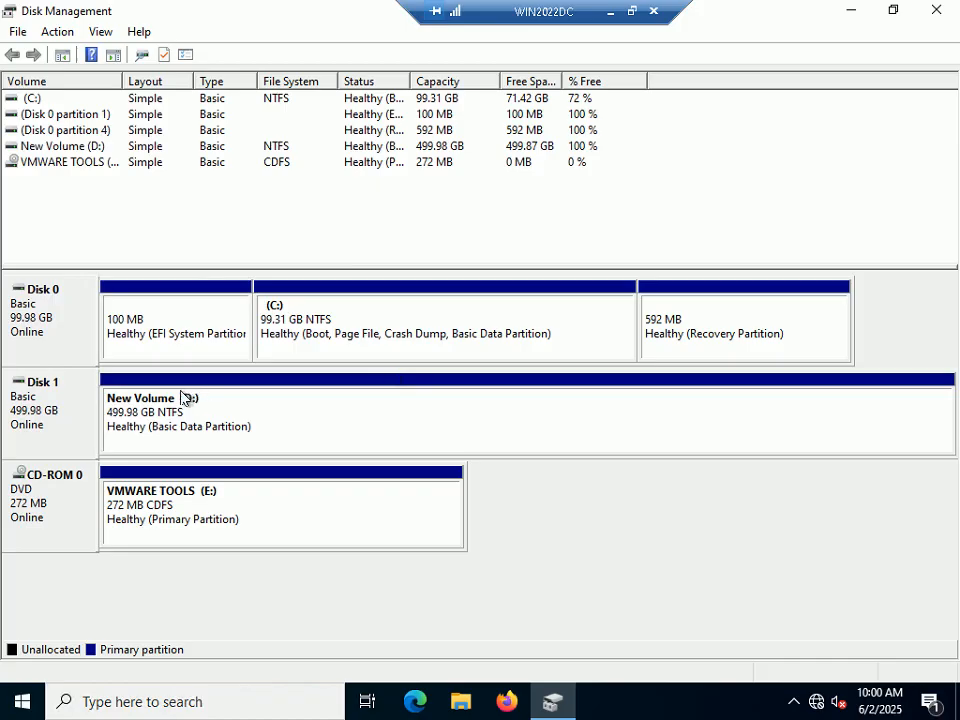
click(300, 412)
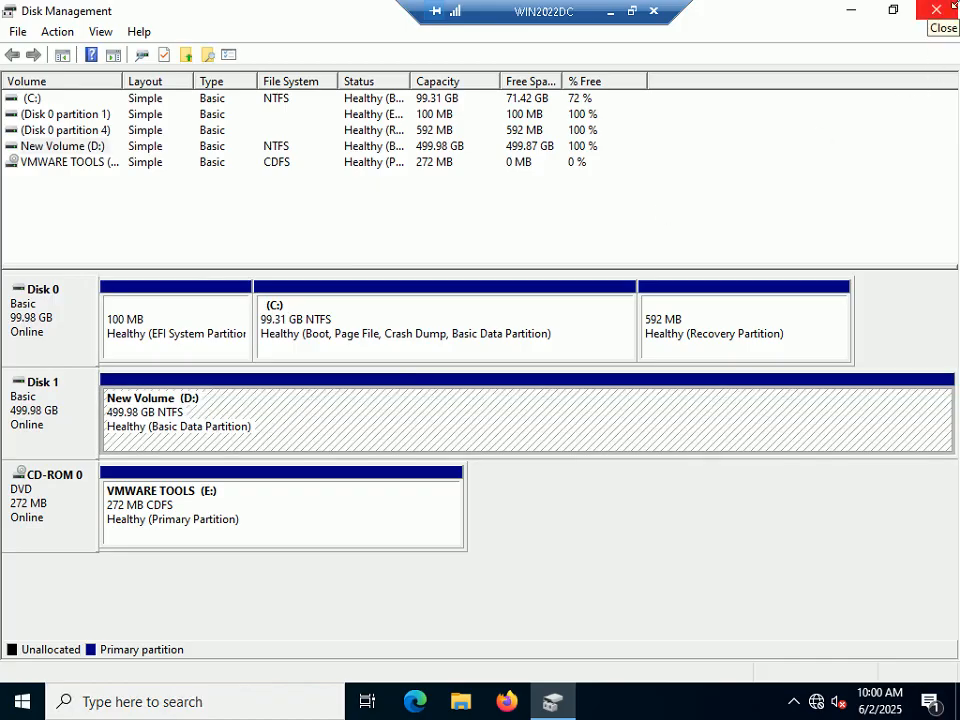
click(937, 11)
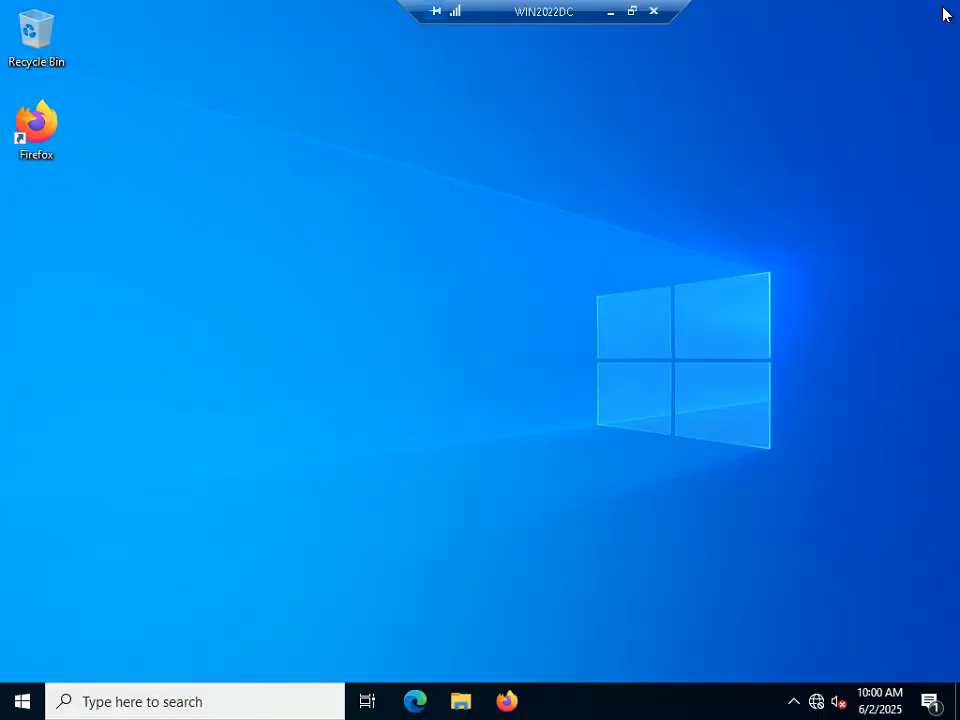
click(460, 702)
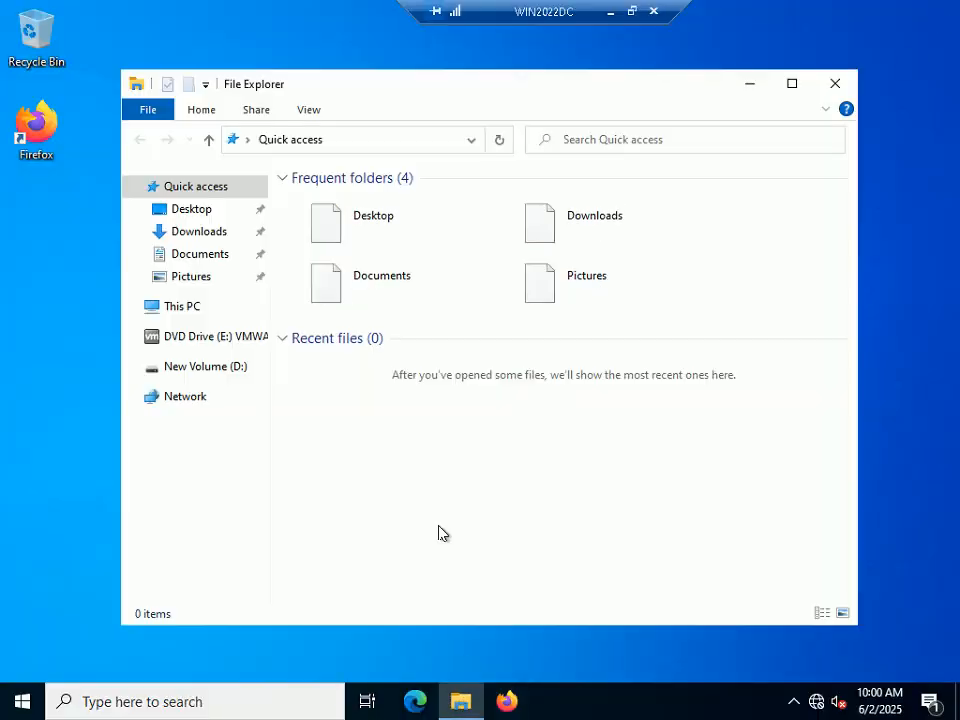
click(195, 308)
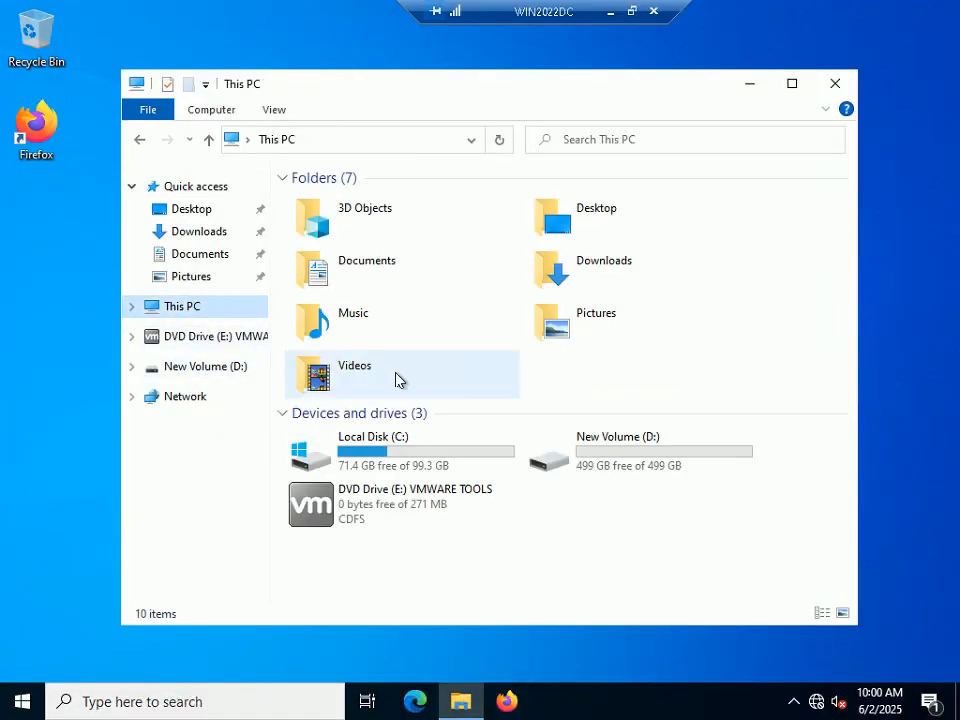
click(649, 465)
right_click(651, 465)
click(700, 442)
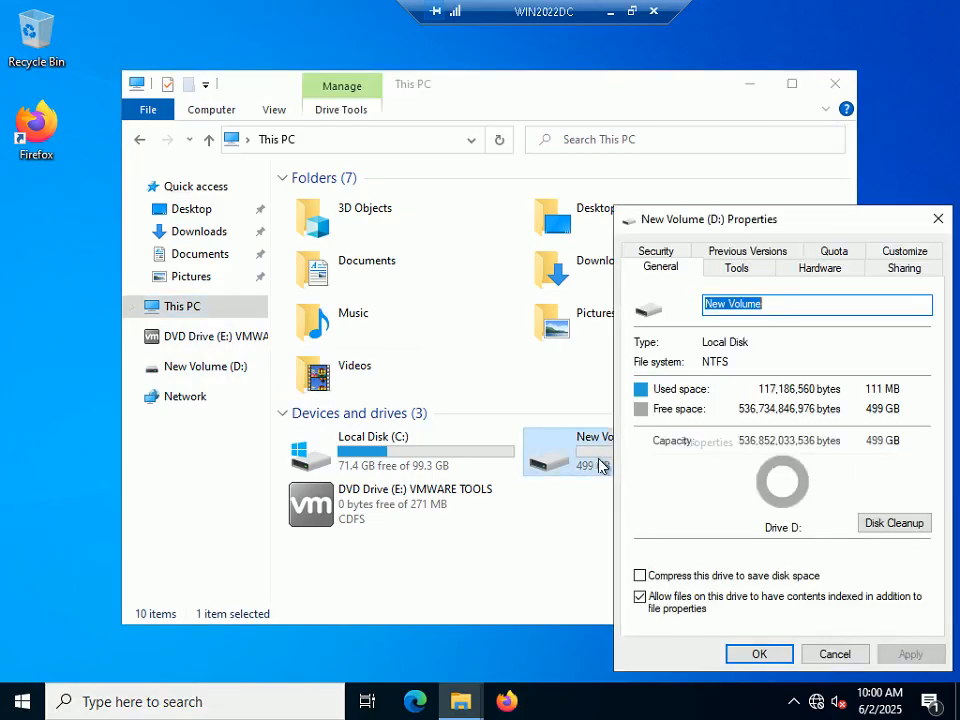
click(831, 652)
click(832, 88)
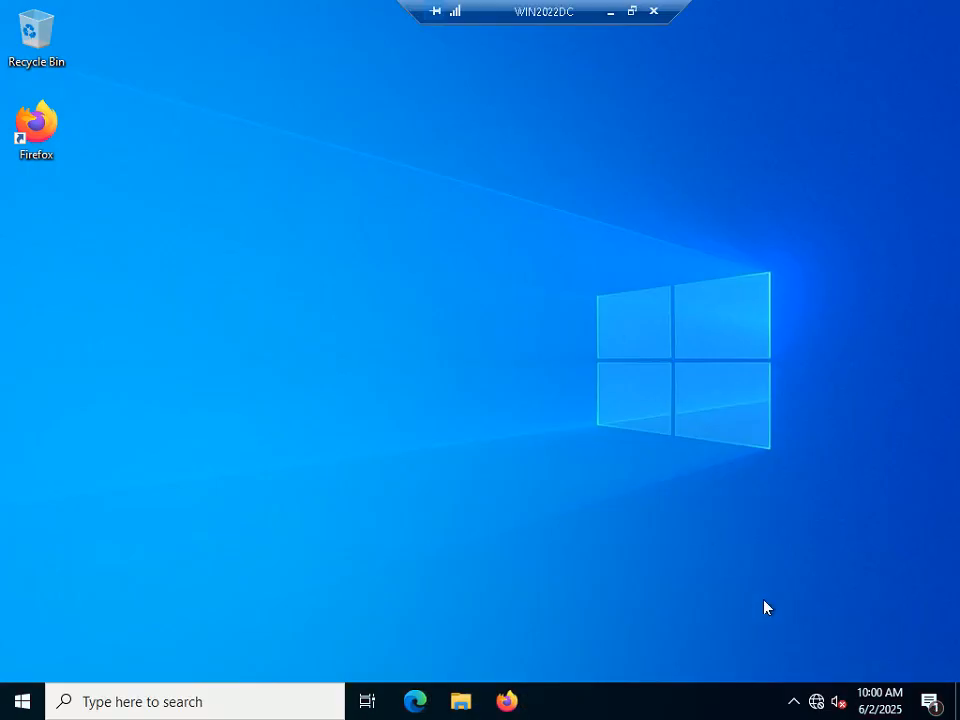
right_click(816, 701)
Step: Bring up the network adapters list from Network & Internet settings
click(803, 676)
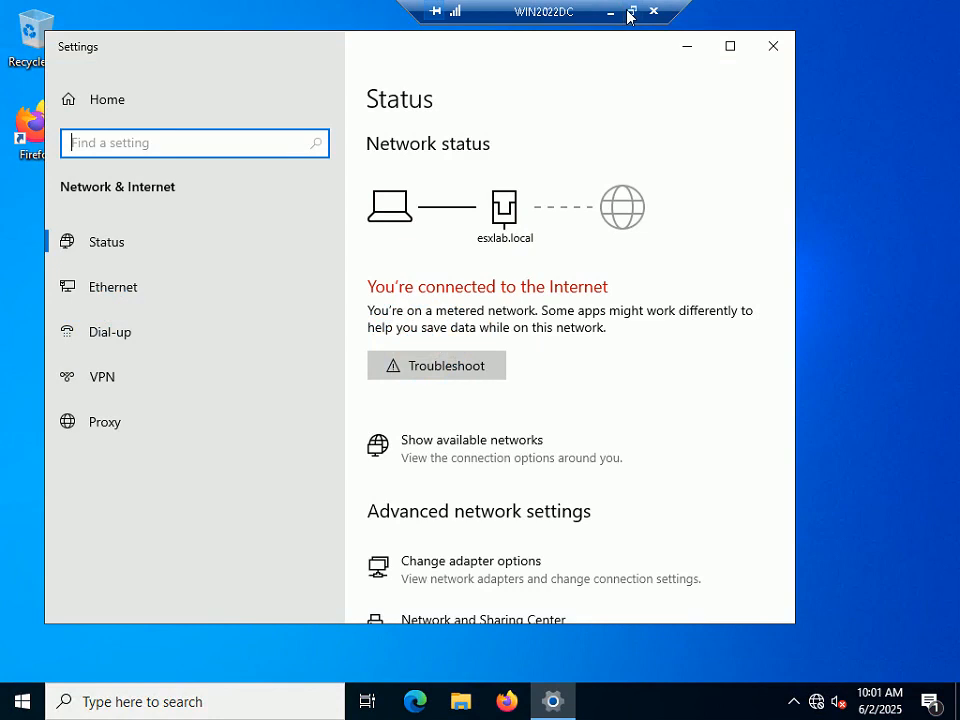
click(631, 11)
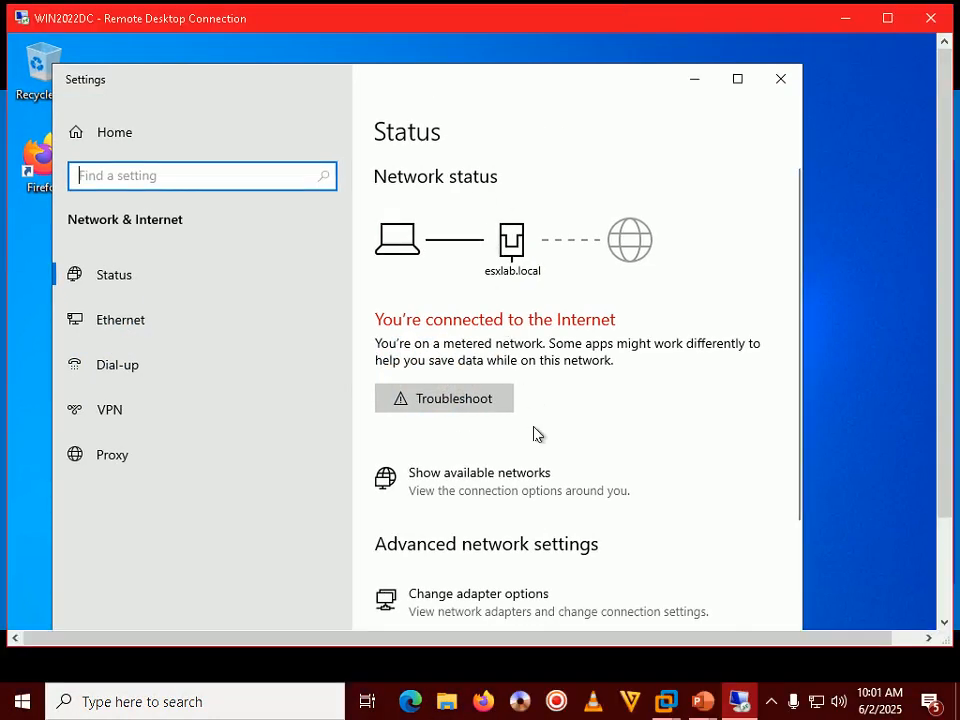
click(495, 605)
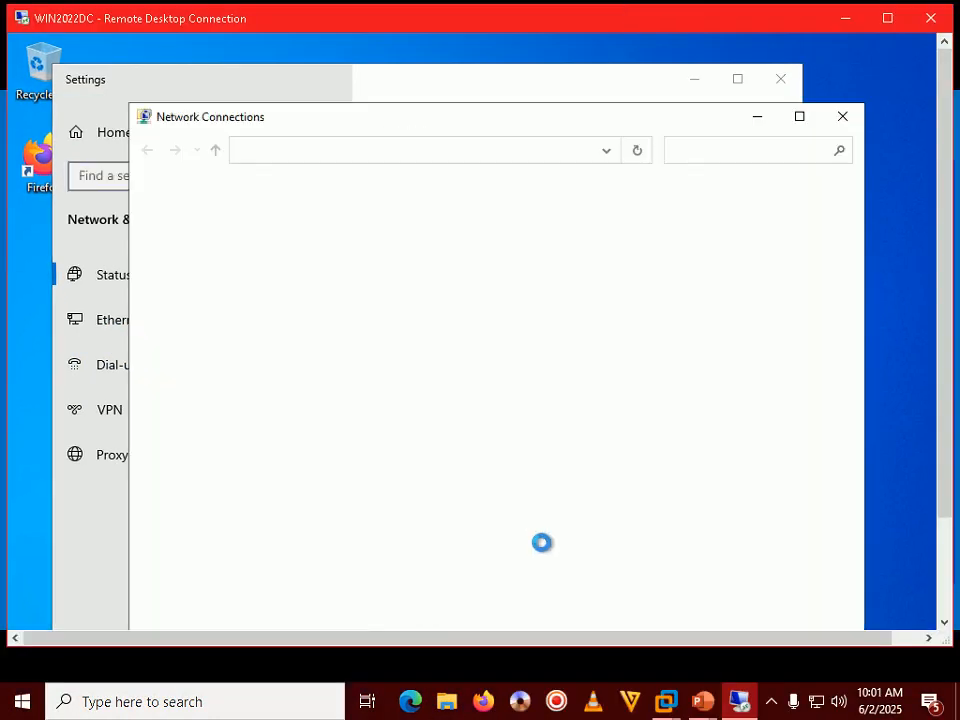
click(771, 702)
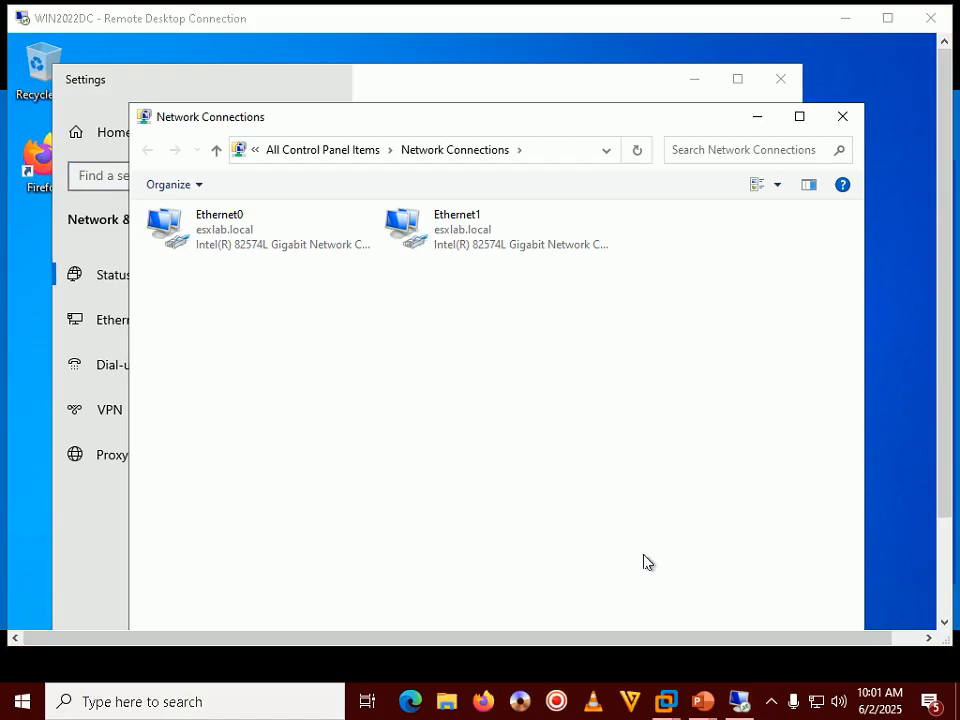
click(550, 424)
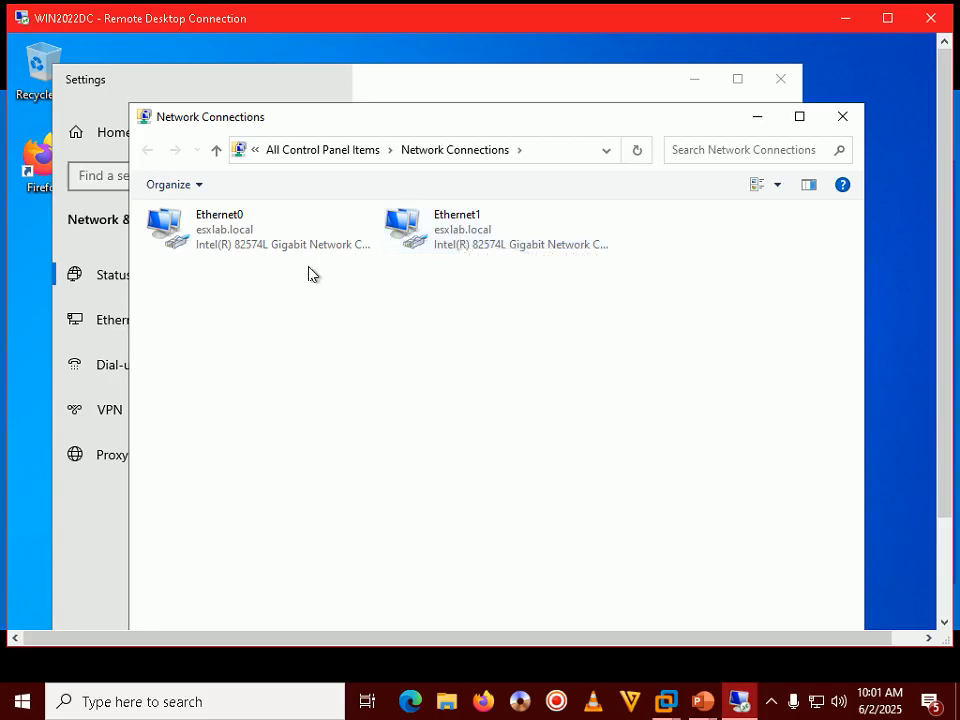
Step: In Ethernet1 properties, turn off IPv6 and open the IPv4 settings
click(410, 228)
right_click(438, 228)
click(468, 407)
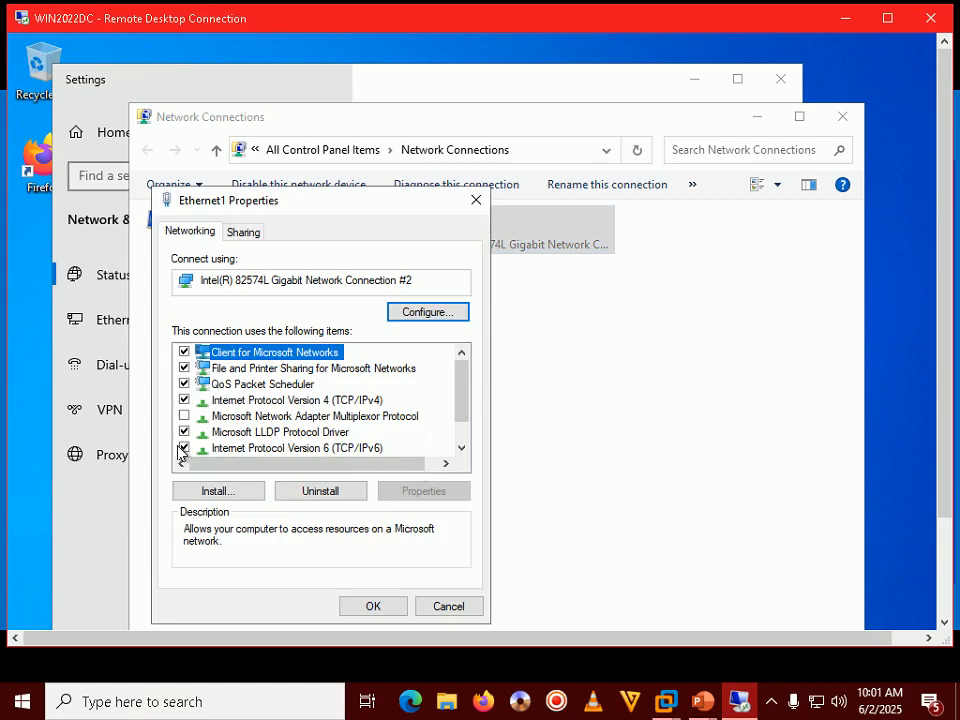
click(184, 447)
double_click(326, 400)
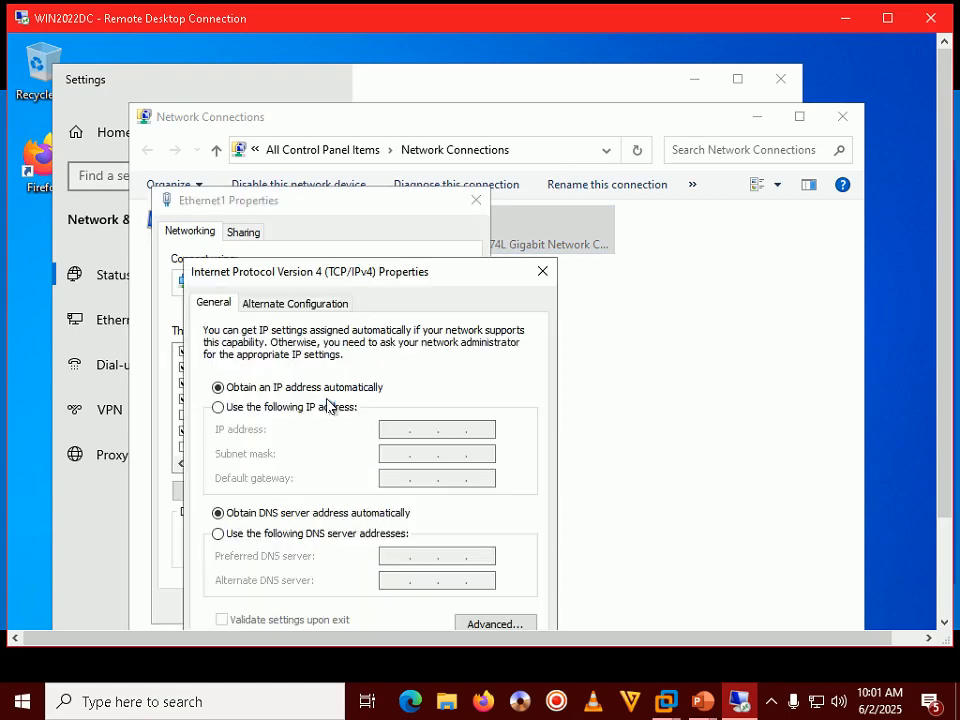
Step: Set Ethernet1 to static IP 192.168.1.34, mask 255.255.255.0, gateway 192.168.1.100
click(281, 409)
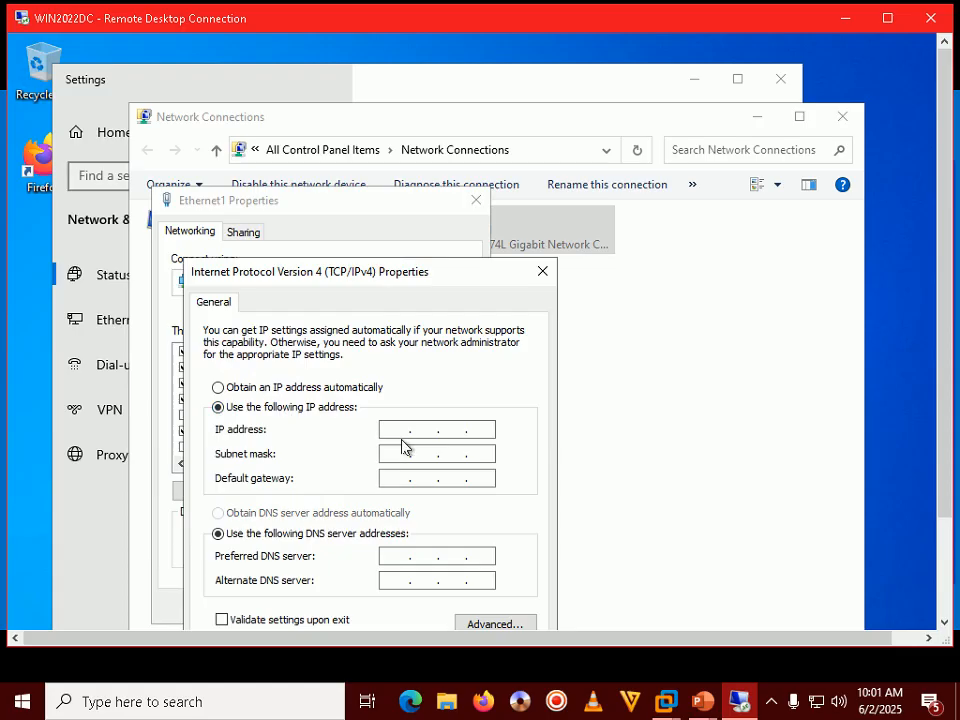
text(192 . 168 . 1 . 34)
key(Tab)
key(Tab)
text(192.168.1.100)
key(Tab)
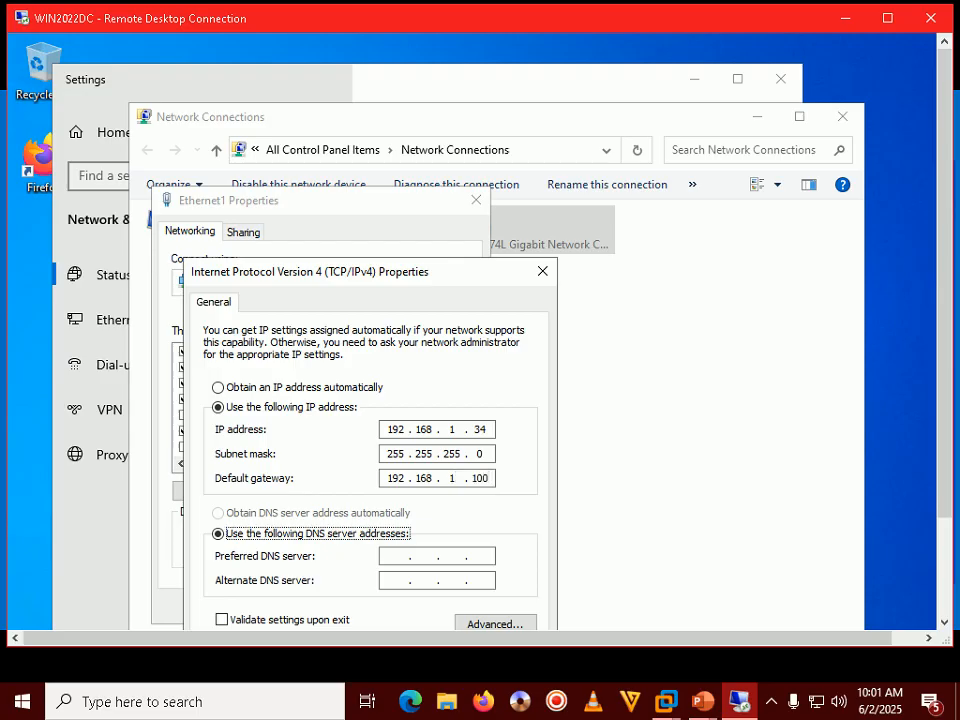
key(Tab)
Step: Enter DNS server 192.168.1.100 and apply the Ethernet1 IPv4 settings
text(192)
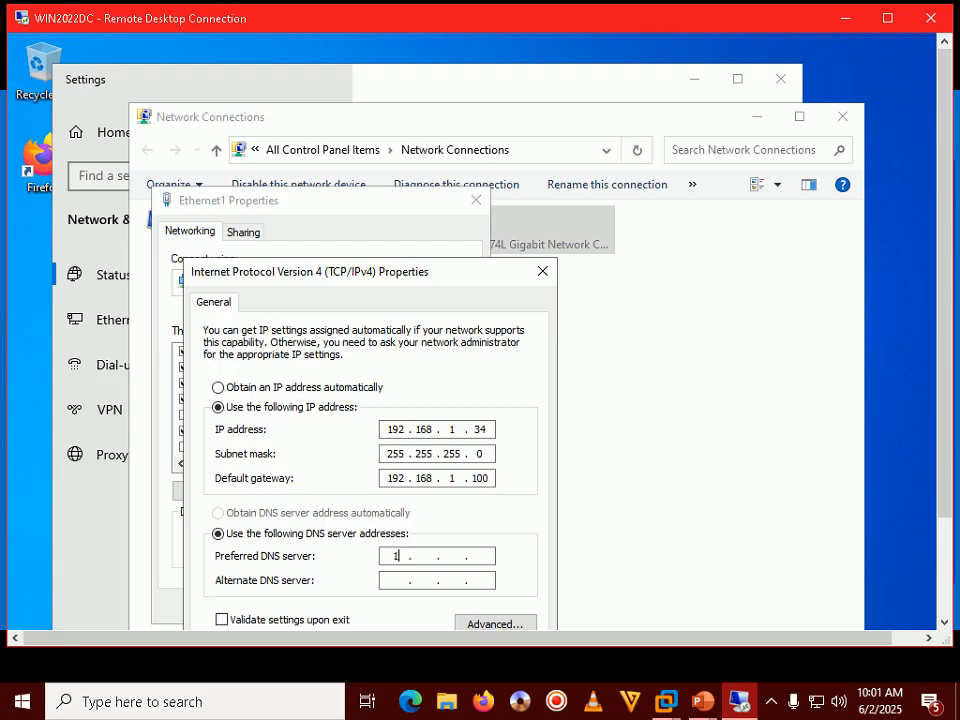
double_click(647, 20)
text(168 . )
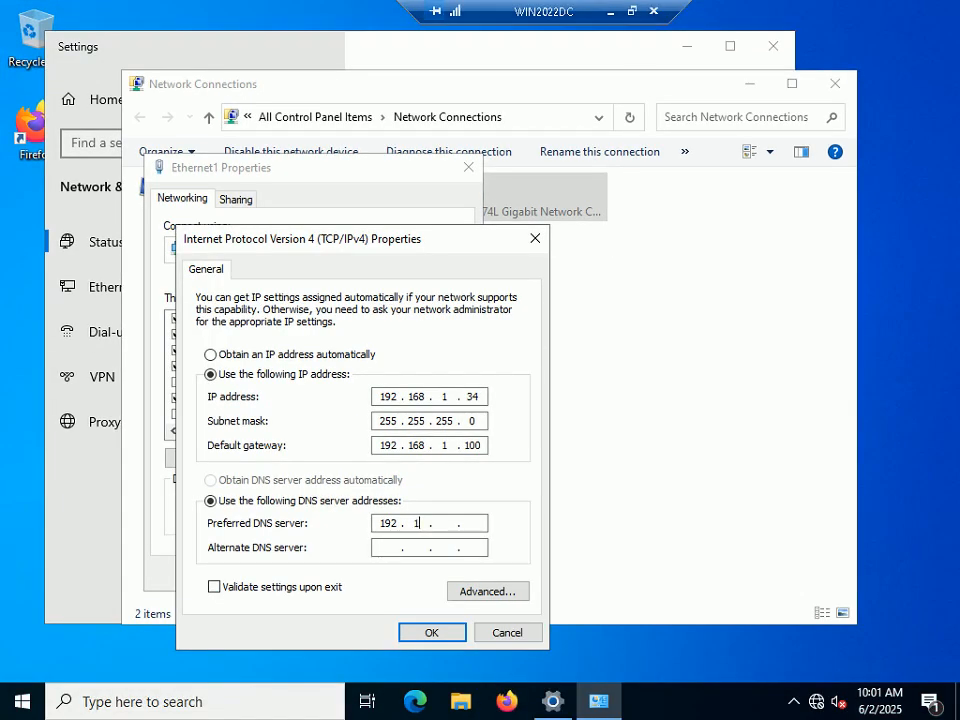
text(1 . 100)
click(448, 634)
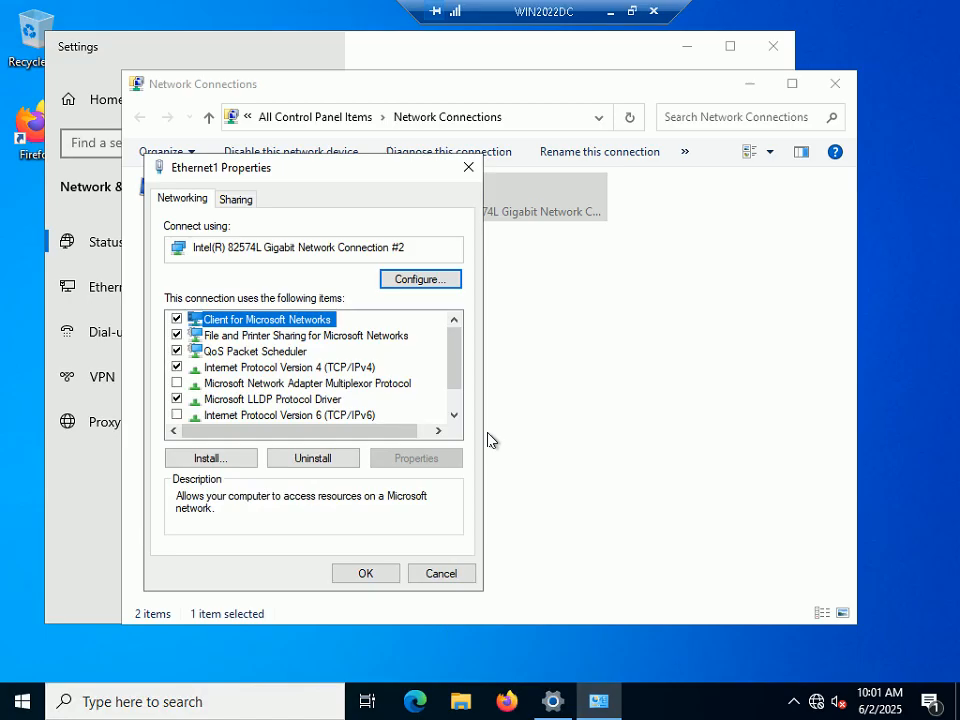
click(378, 574)
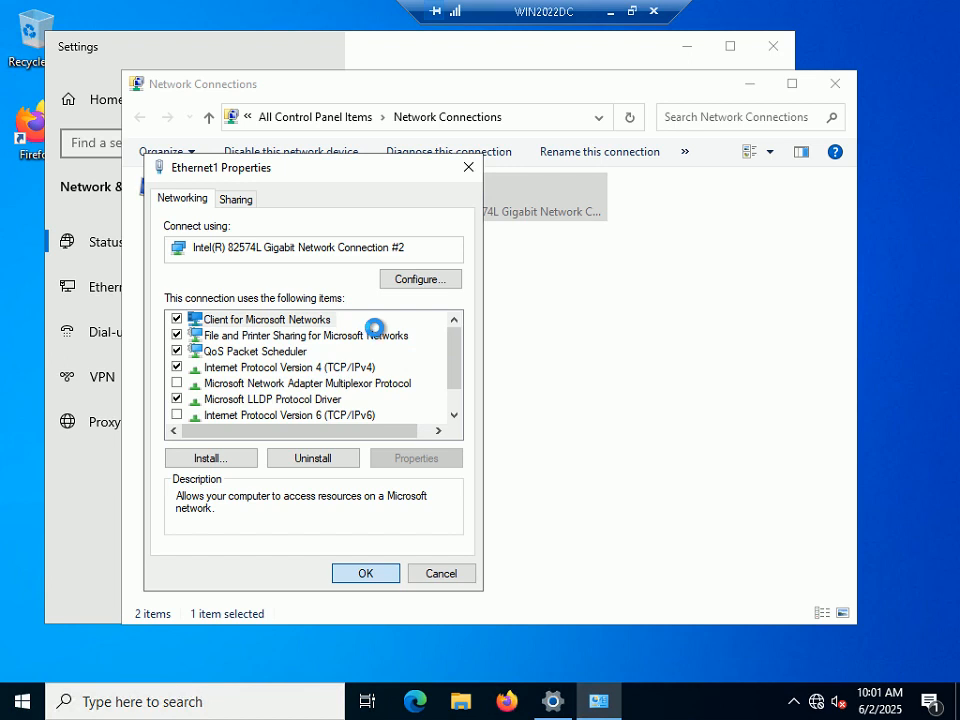
click(632, 11)
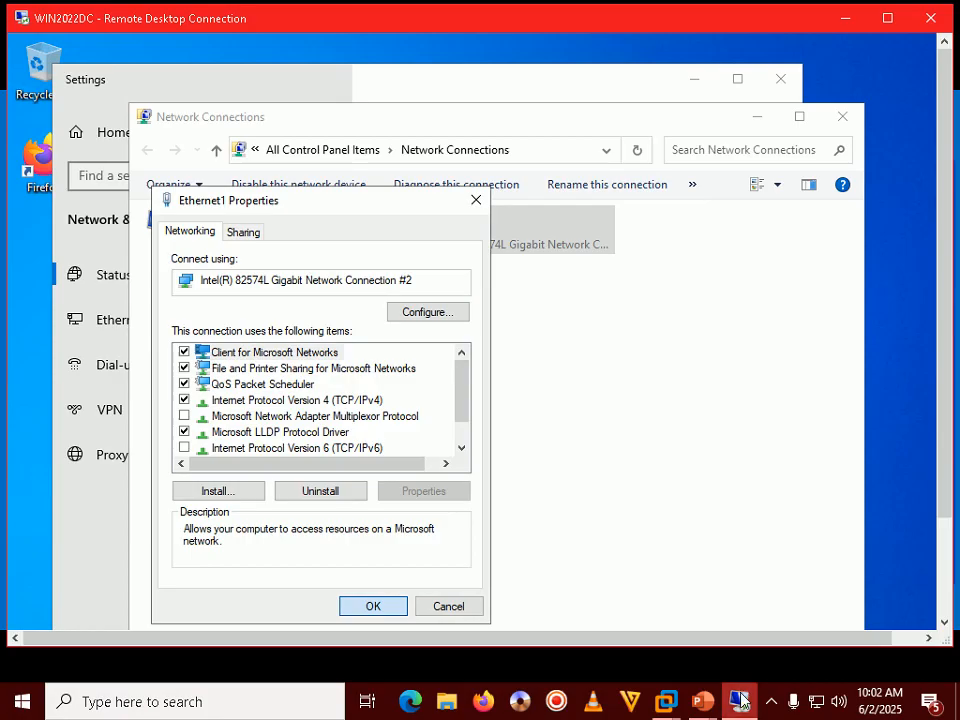
Step: Return to the reconnected WIN2022DC session in full screen and bring up Run
click(771, 703)
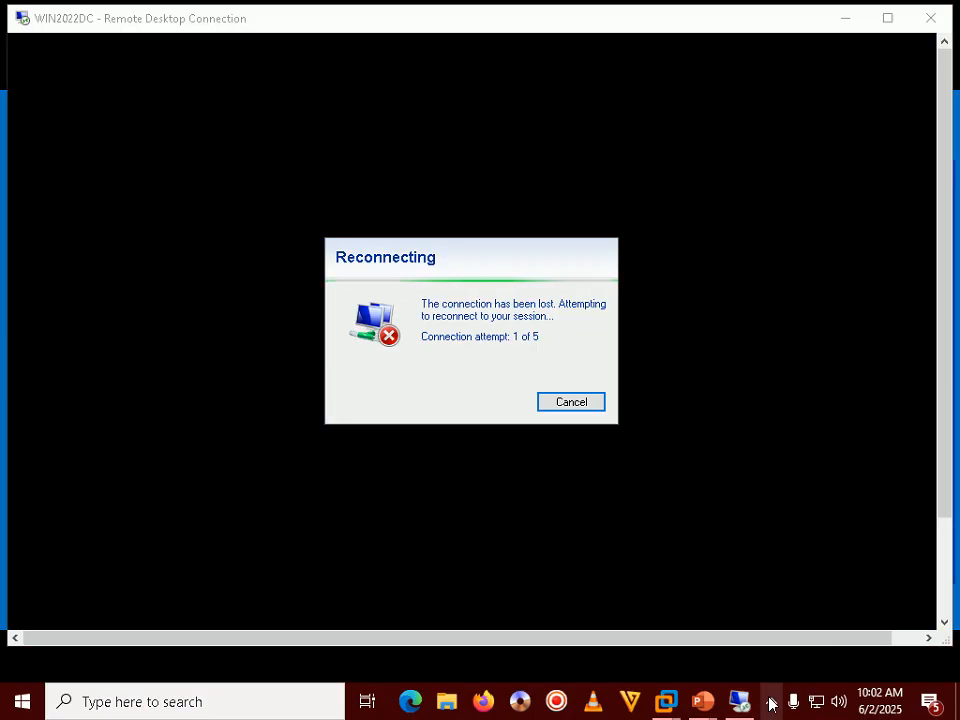
click(771, 703)
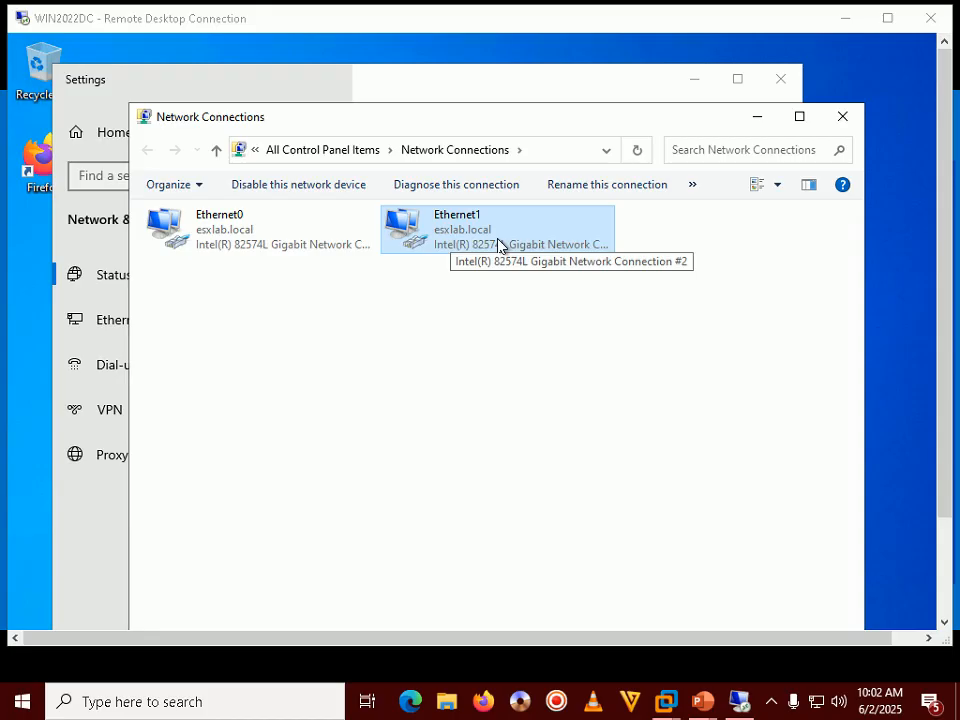
click(766, 704)
click(658, 338)
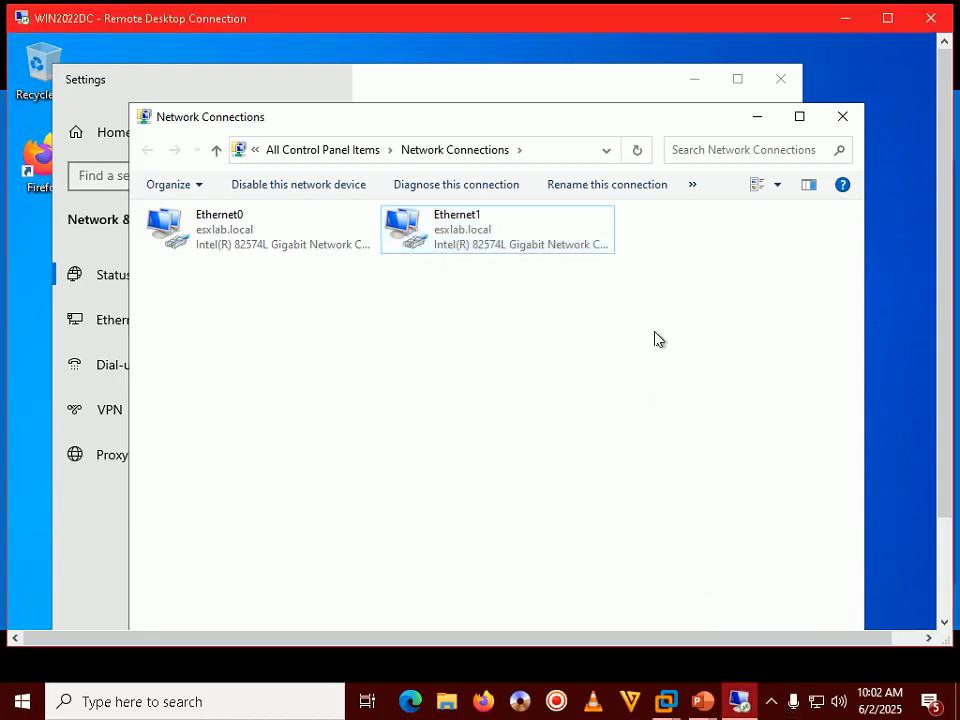
double_click(692, 19)
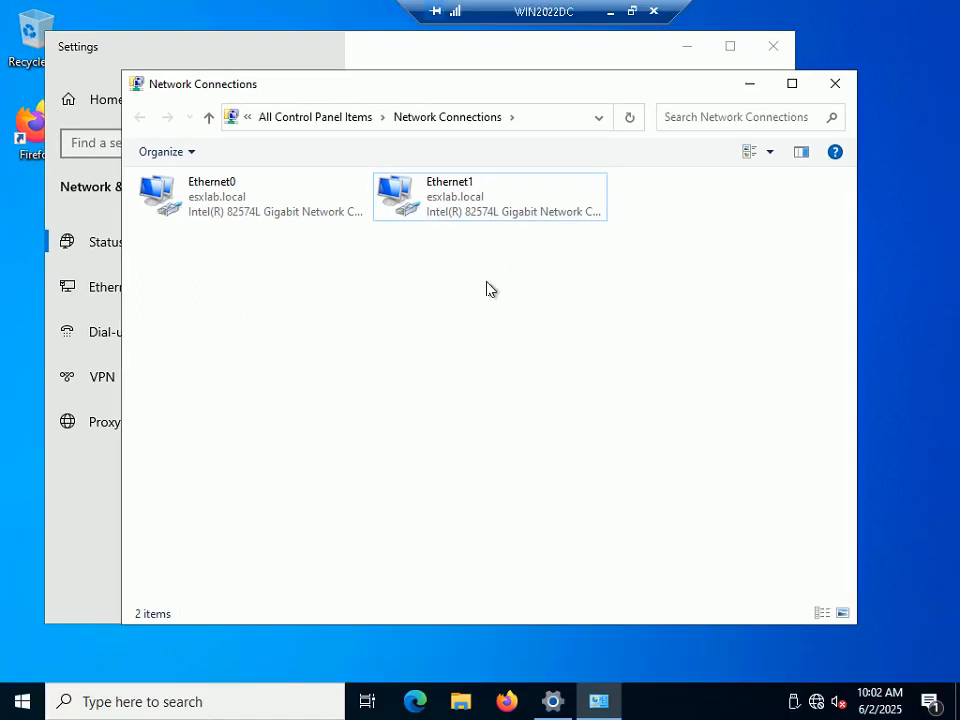
key(super+r)
text(ipconfui)
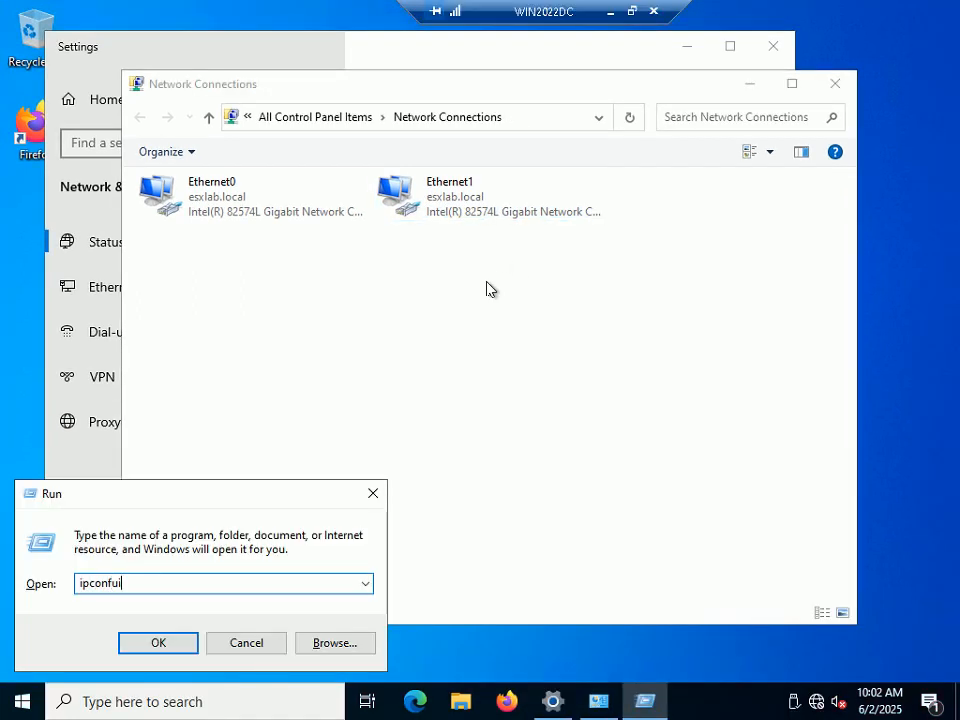
key(BackSpace)
key(BackSpace)
key(BackSpace)
key(BackSpace)
key(BackSpace)
key(BackSpace)
key(BackSpace)
key(BackSpace)
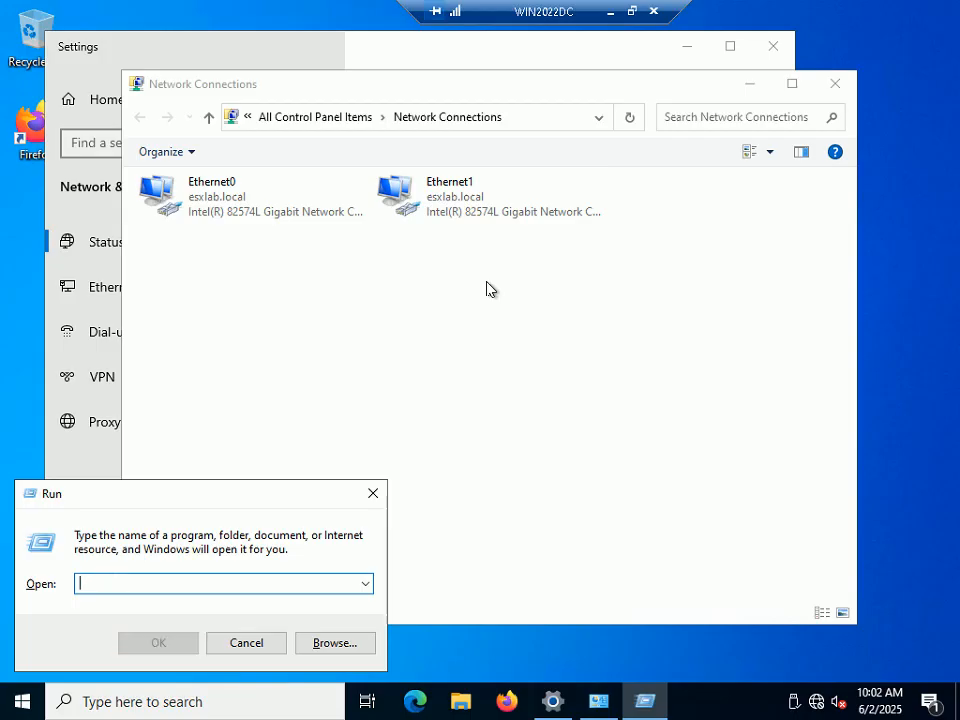
text(cmd)
key(Return)
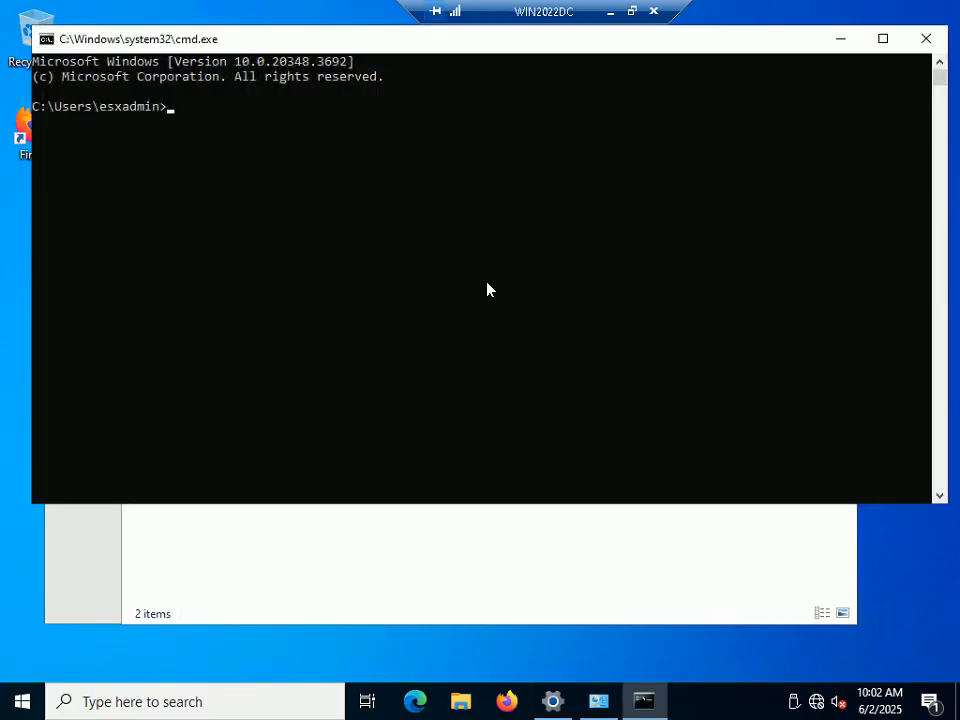
text(ipconfig)
key(Return)
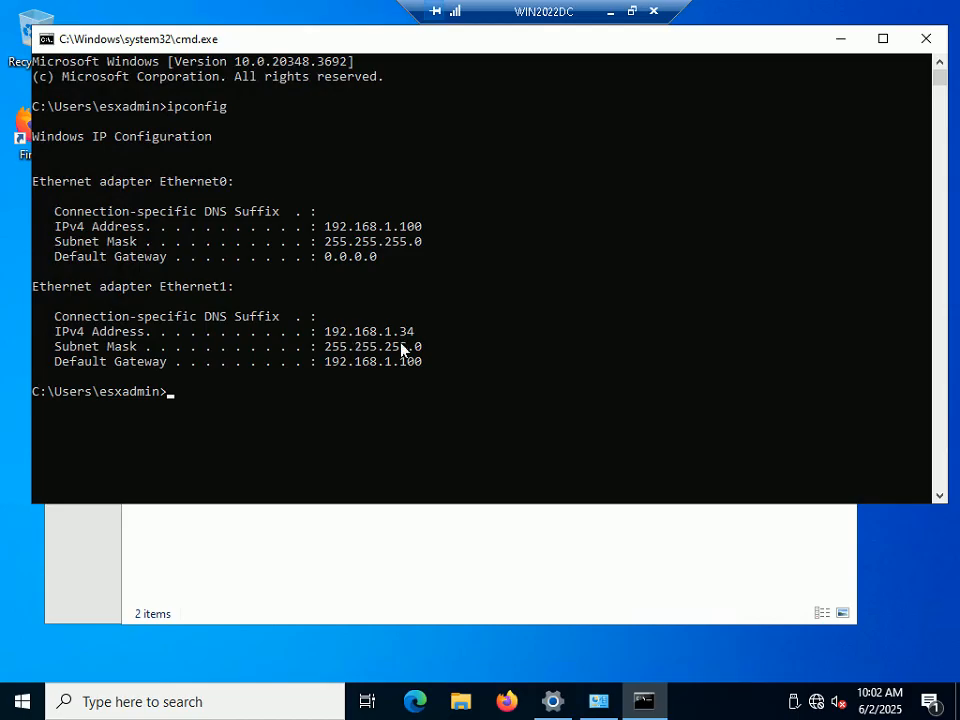
click(926, 38)
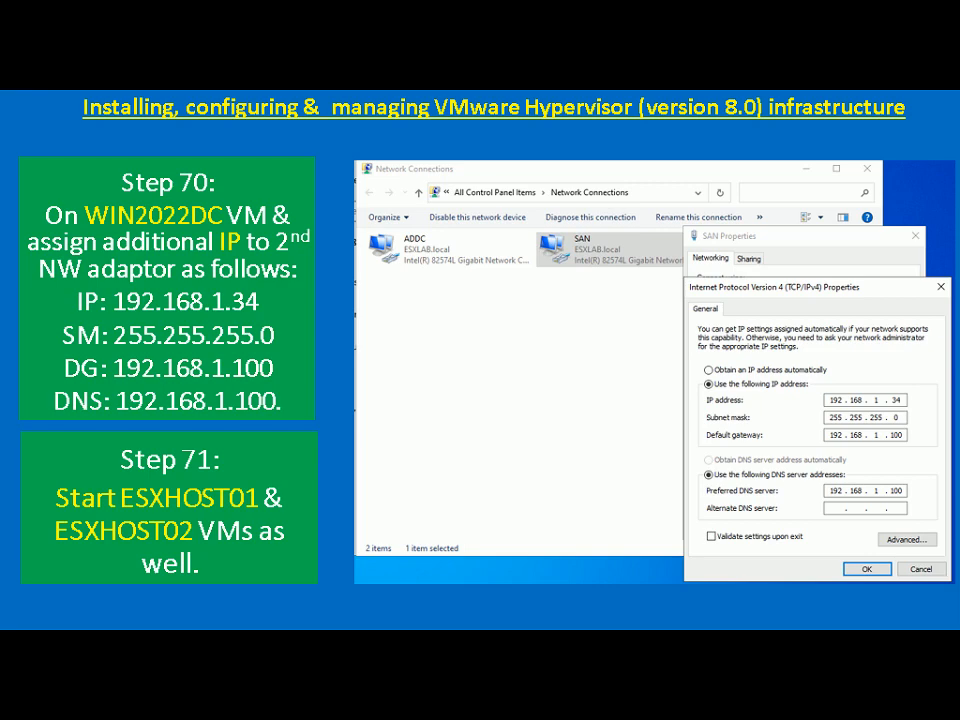
key(alt+Tab)
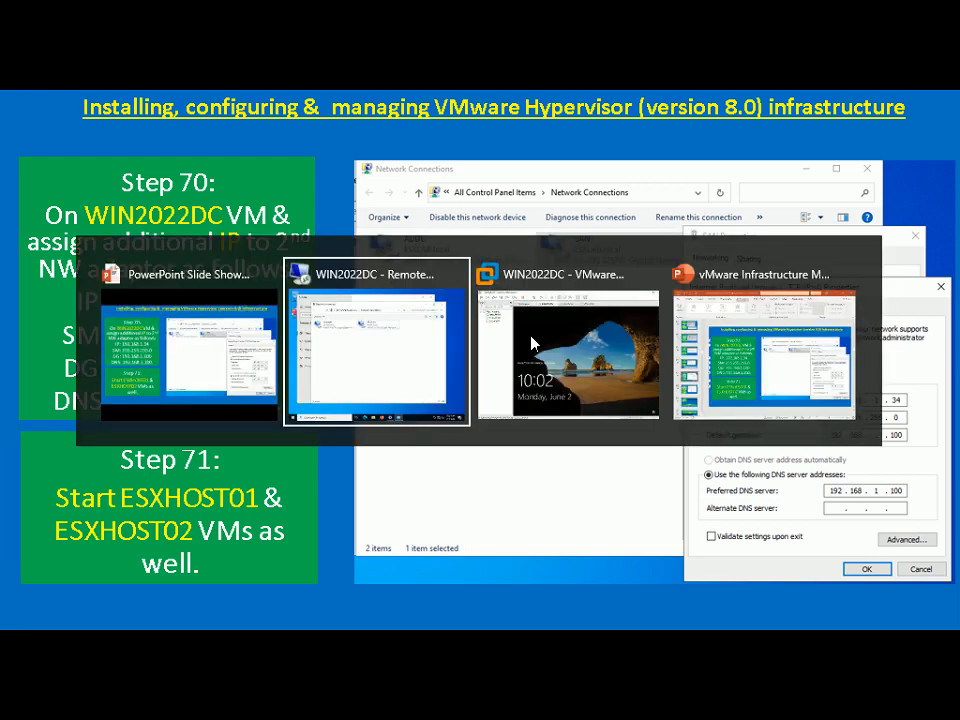
Step: Power on ESXHOST01 in VMware Workstation, then move to the ESXHOST02 tab
click(532, 345)
click(468, 74)
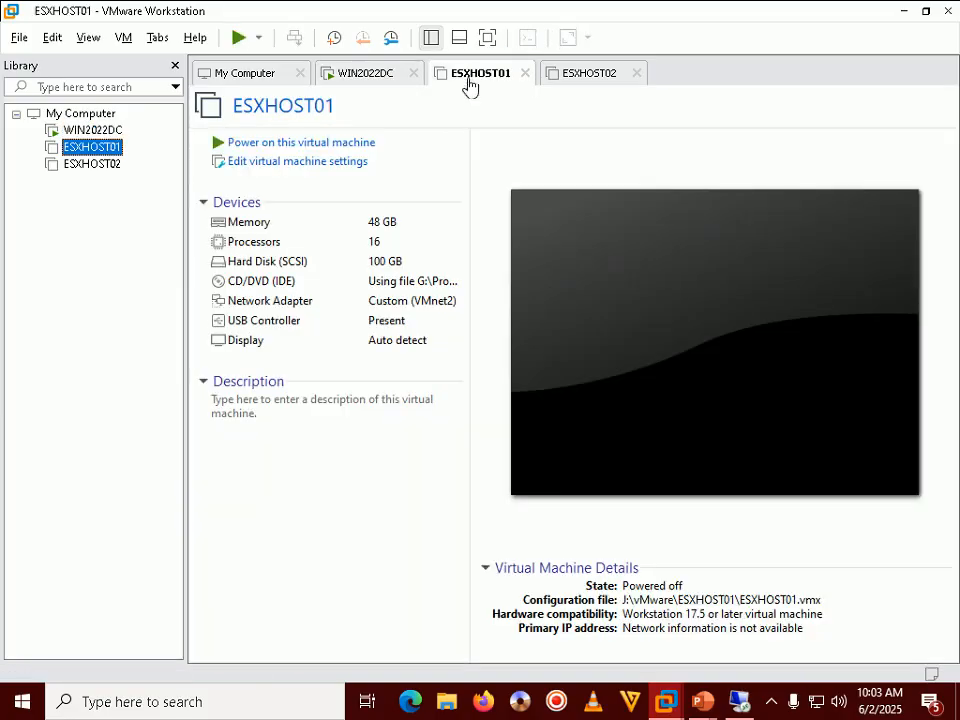
click(310, 150)
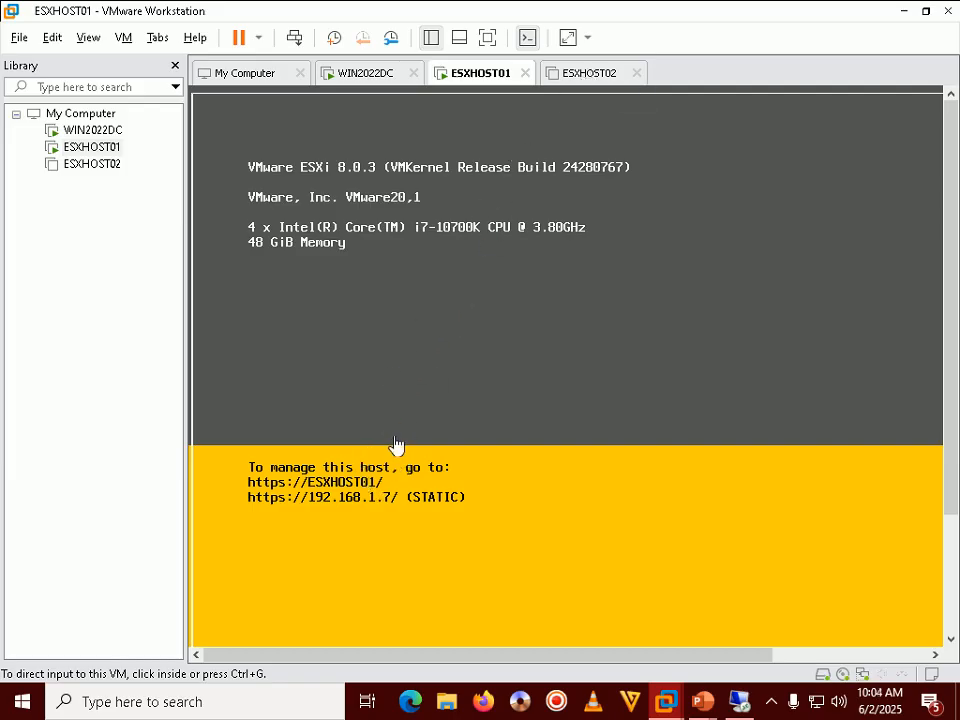
click(594, 76)
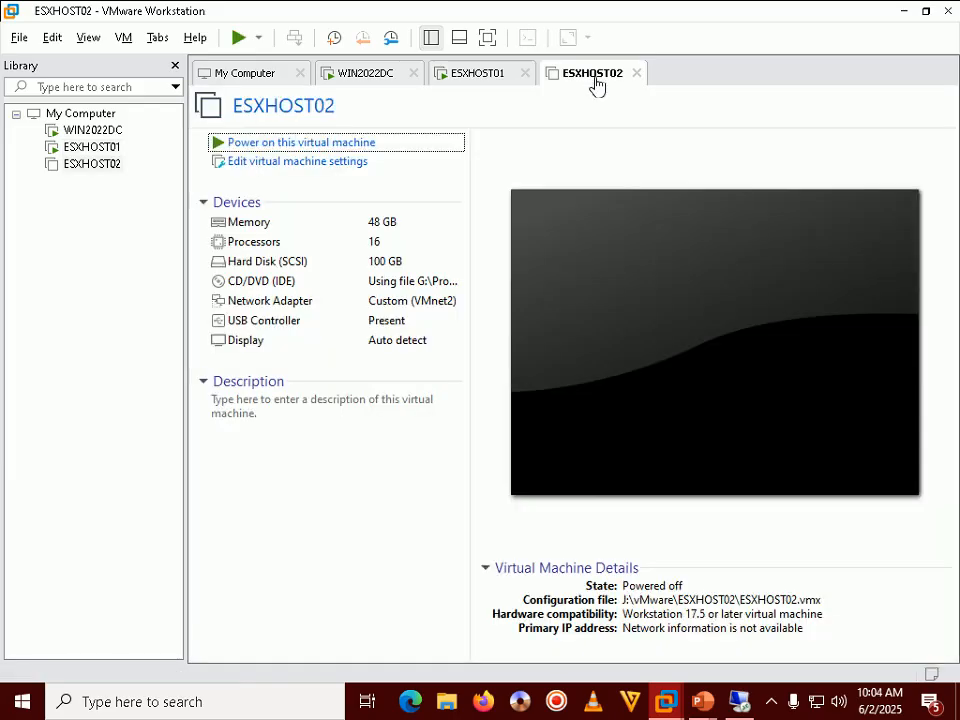
Step: Power on ESXHOST02 and bring the PowerPoint slide show back to the front
click(338, 146)
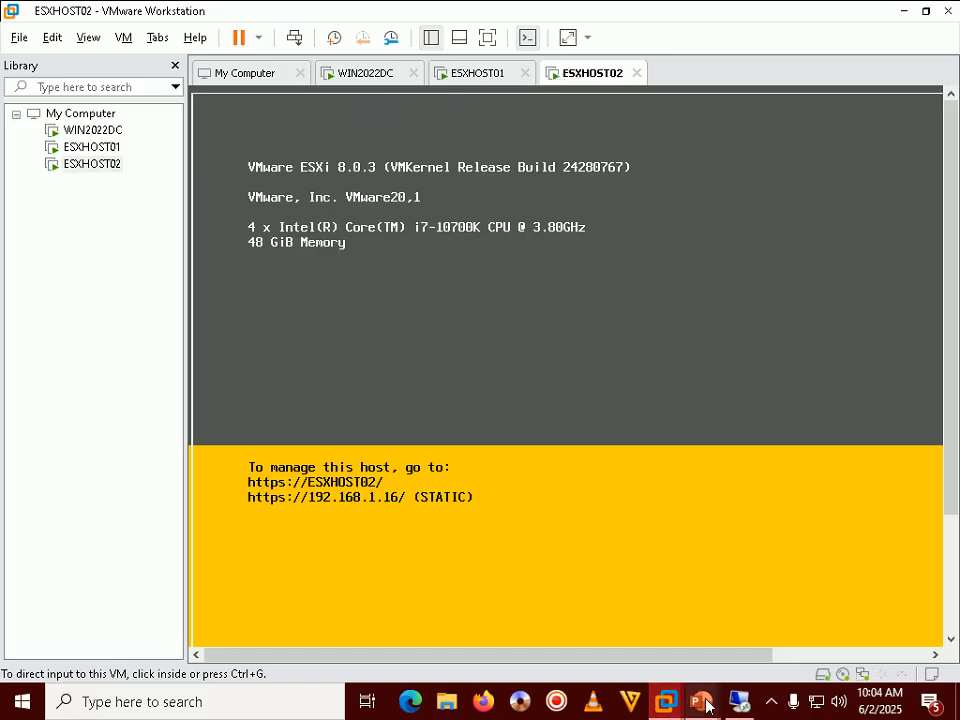
mouse_move(703, 701)
click(757, 627)
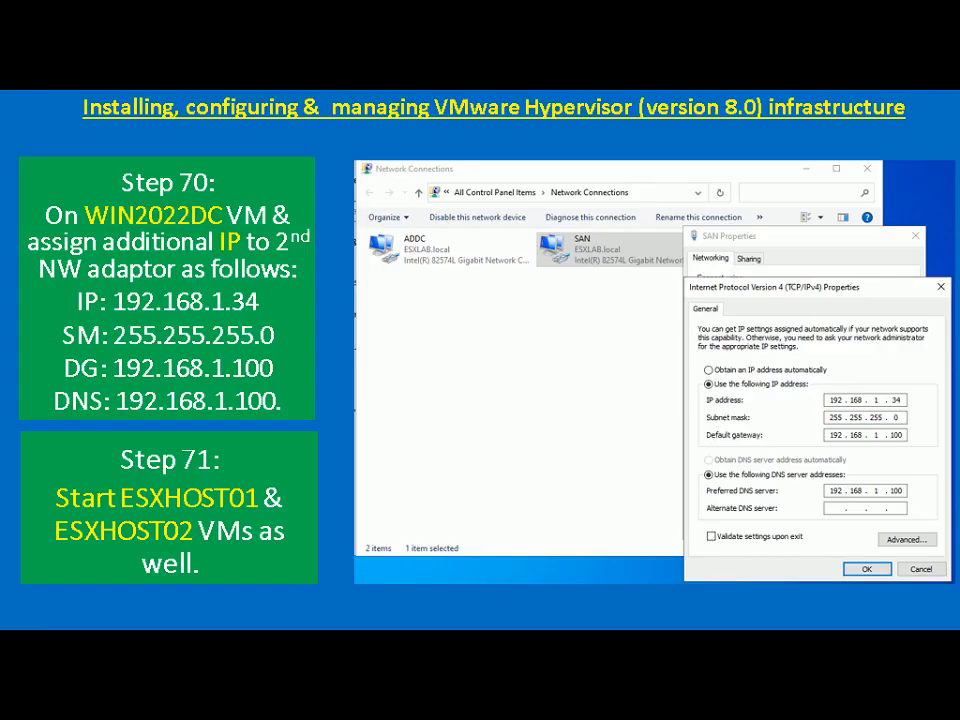
Step: Advance to the Step 72 slide, then return to WIN2022DC and close Network Connections
key(Right)
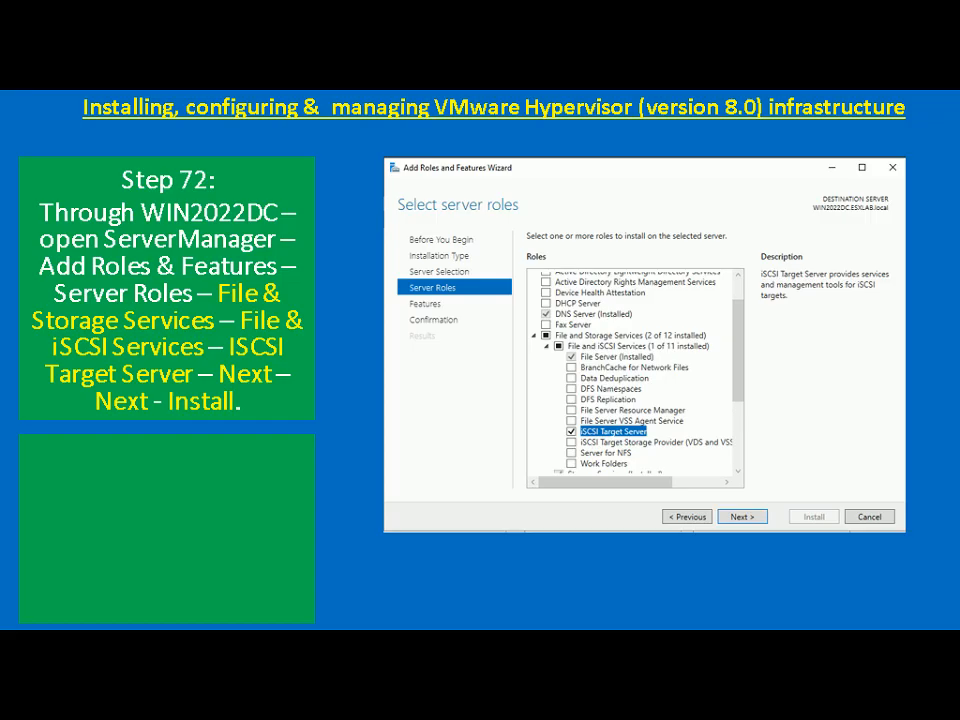
key(alt+Tab)
key(alt+Tab)
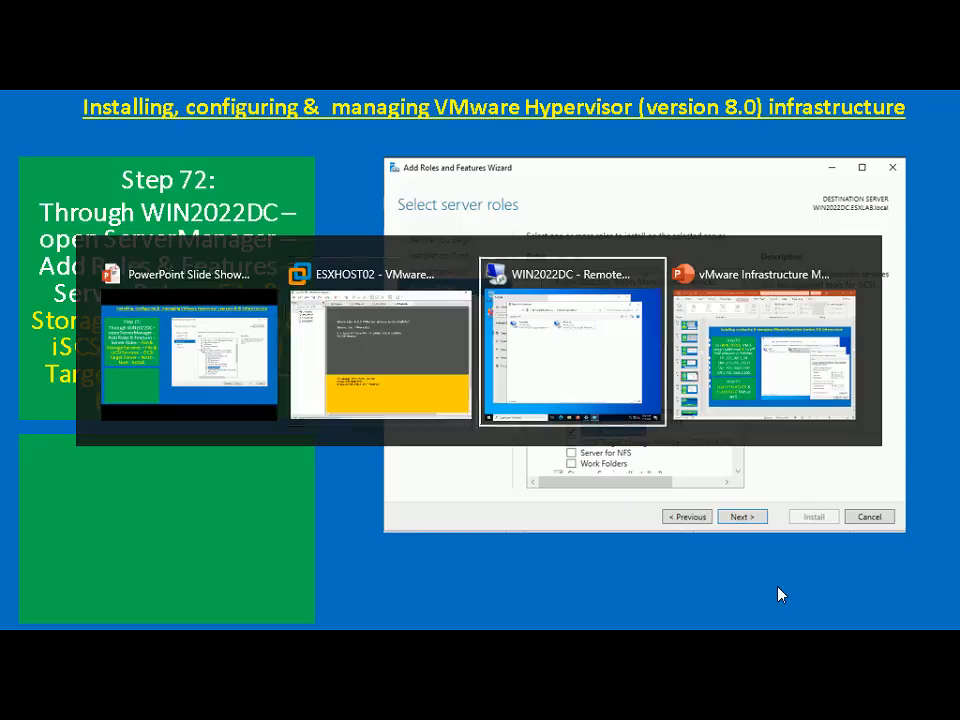
click(835, 84)
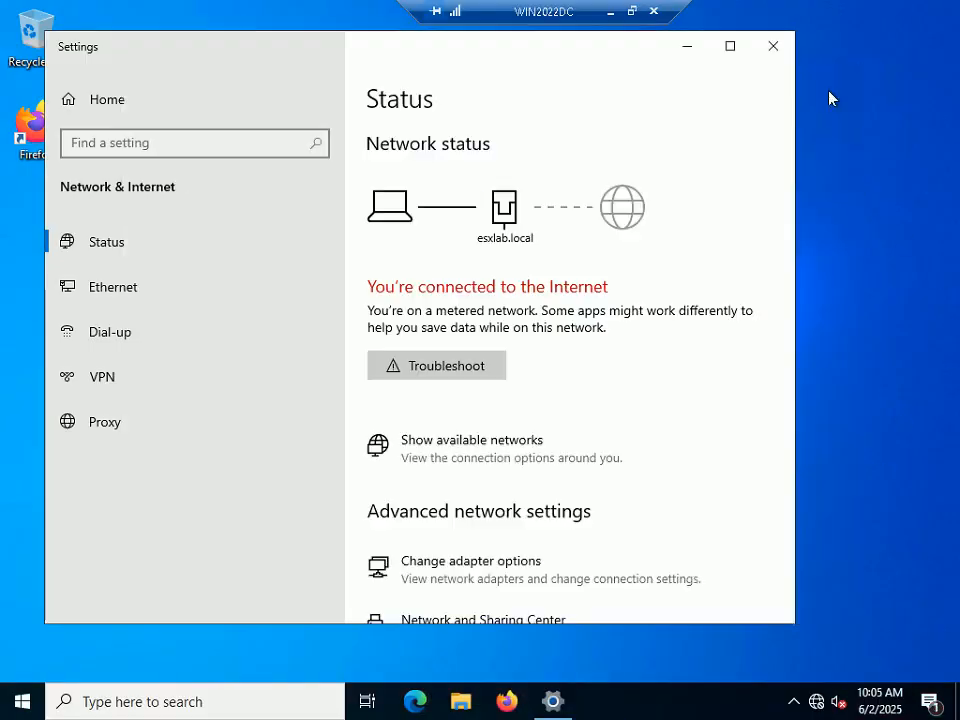
Step: Close the network status window and launch Server Manager by running 'servermanager' from Run
click(773, 46)
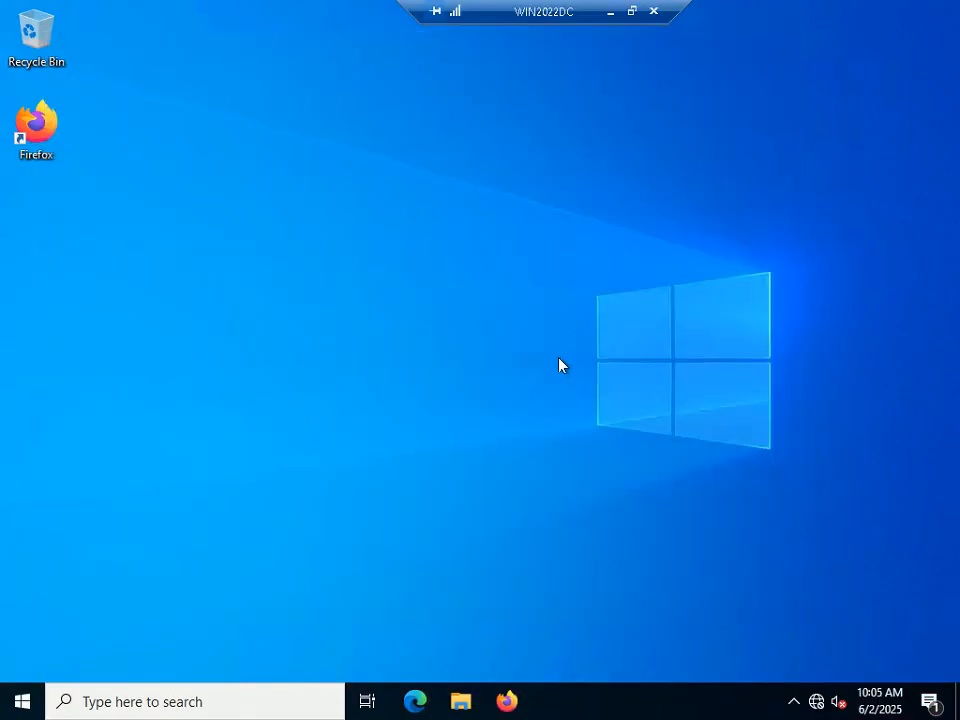
key(super+r)
text(ser)
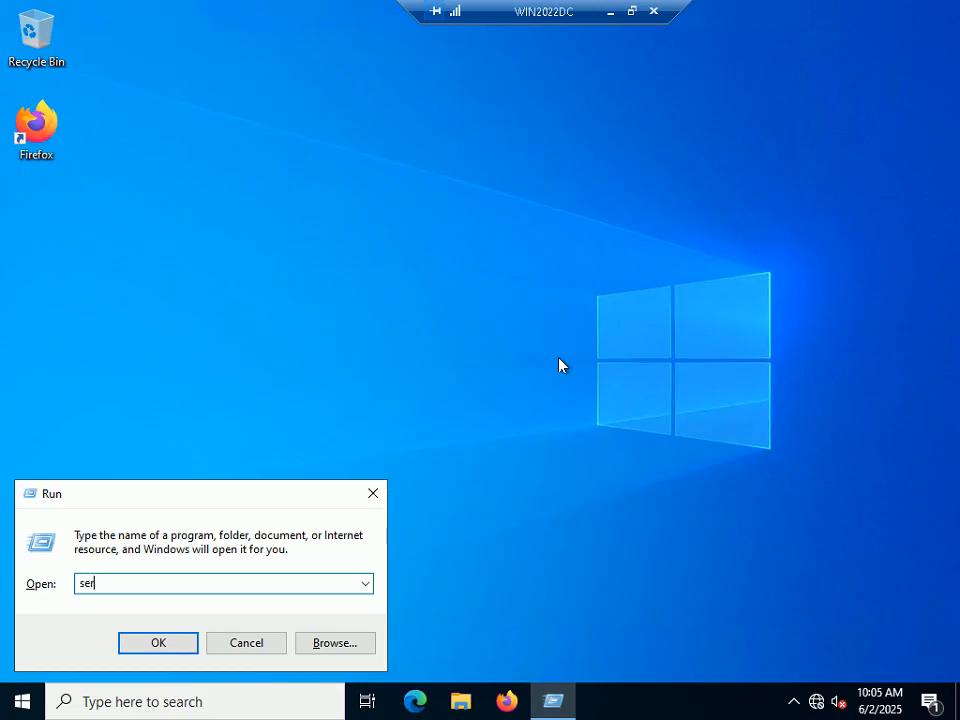
text(vermanager)
key(Return)
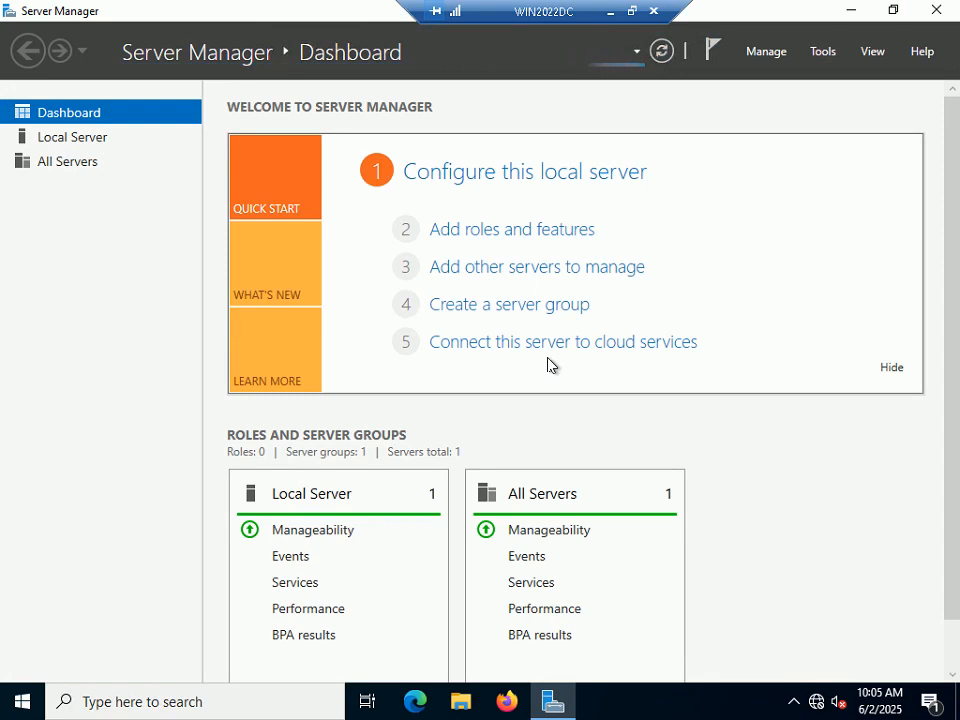
Step: Start Add Roles and Features with role-based installation, targeting WIN2022DC
click(541, 233)
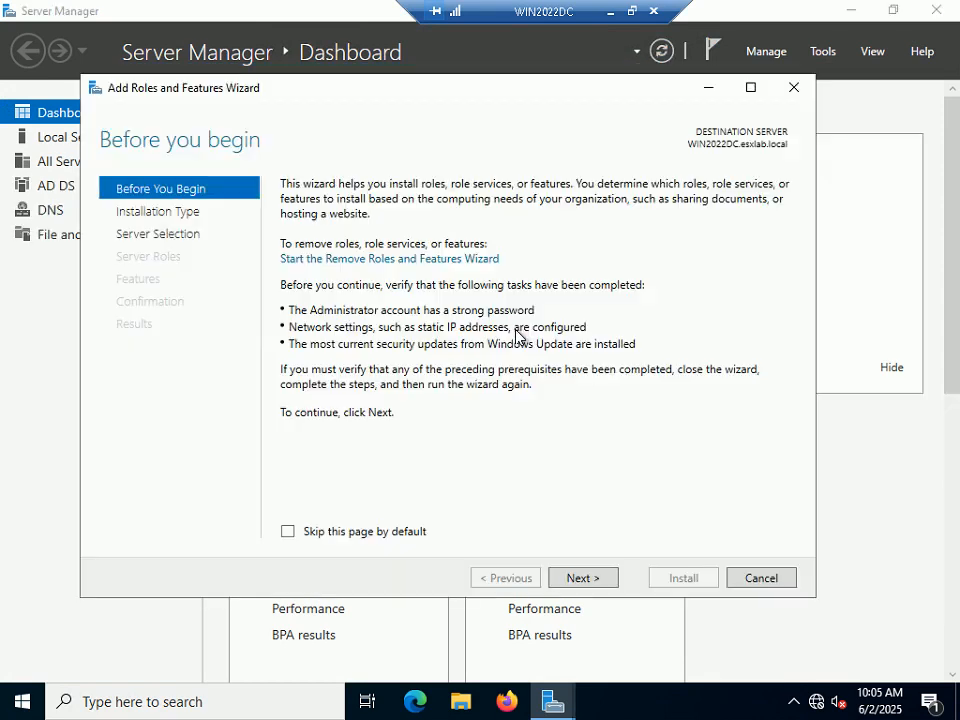
click(577, 579)
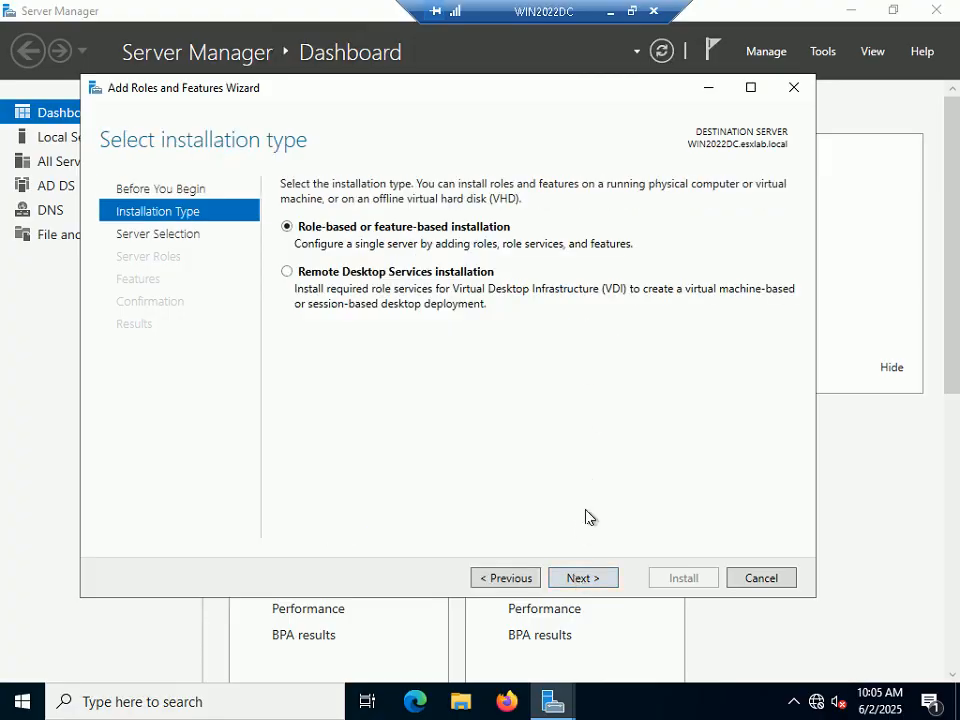
click(575, 591)
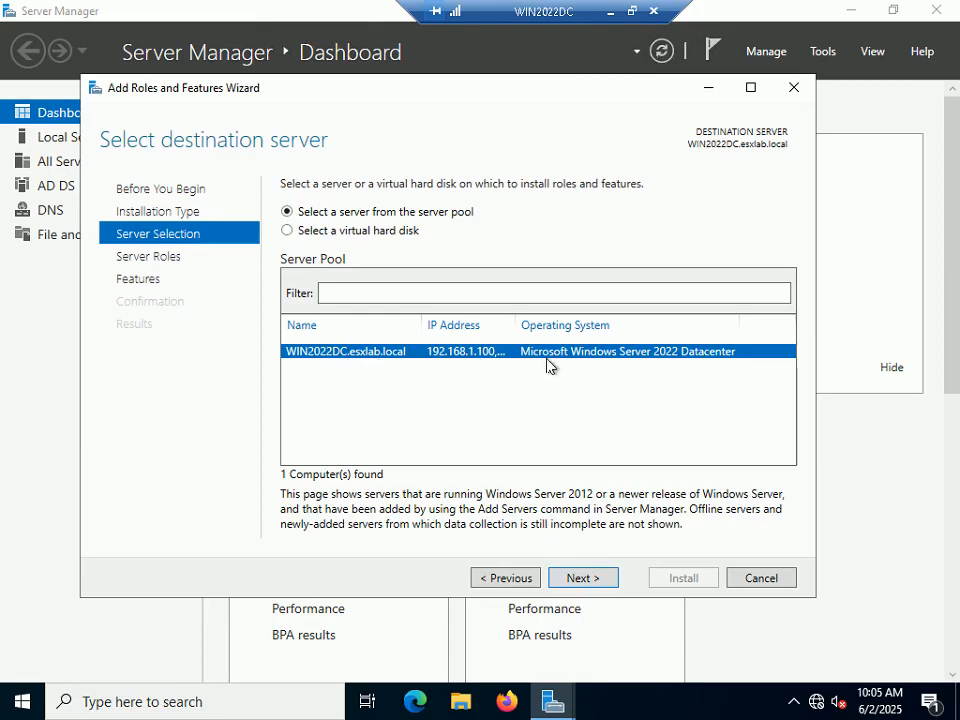
drag(519, 324, 597, 324)
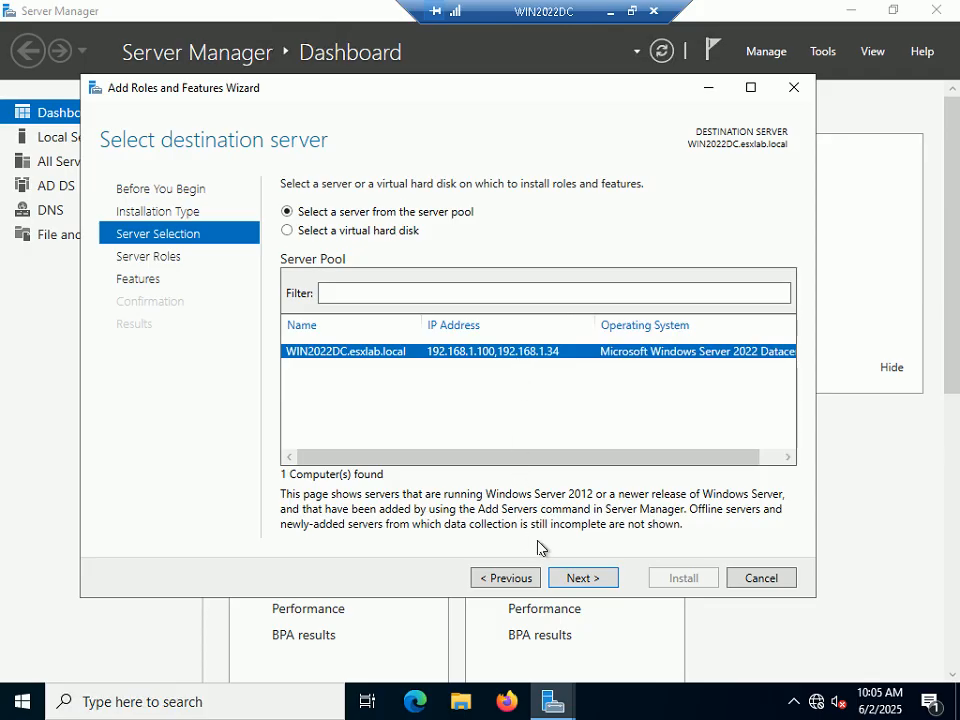
click(602, 585)
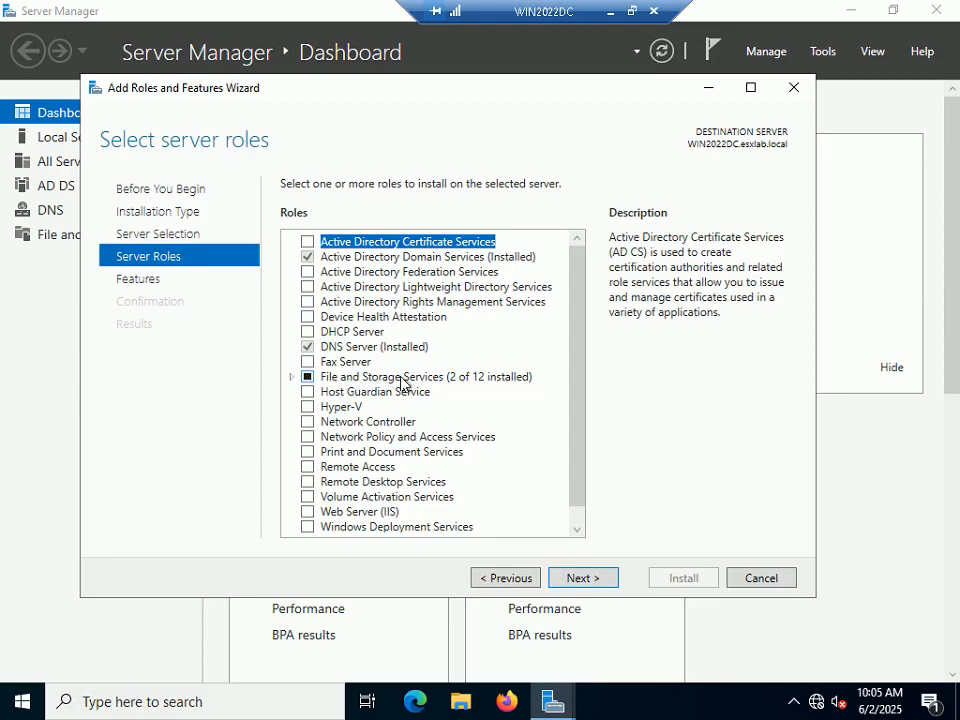
Step: Expand File and Storage Services > File and iSCSI Services, then bring up the PowerPoint slide show
click(291, 377)
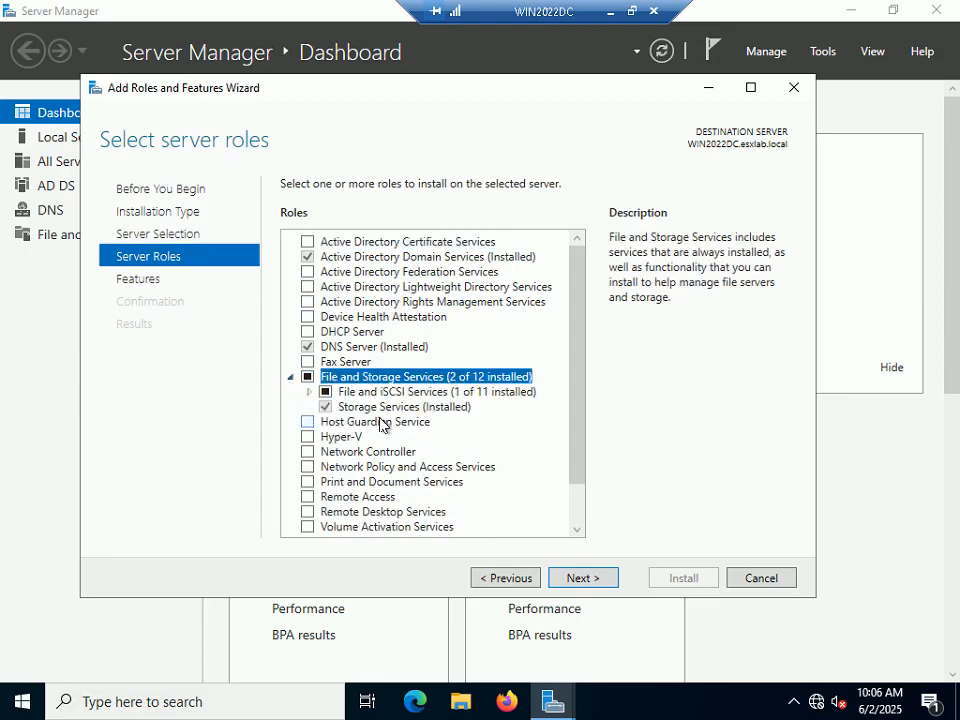
click(309, 392)
drag(574, 366, 571, 420)
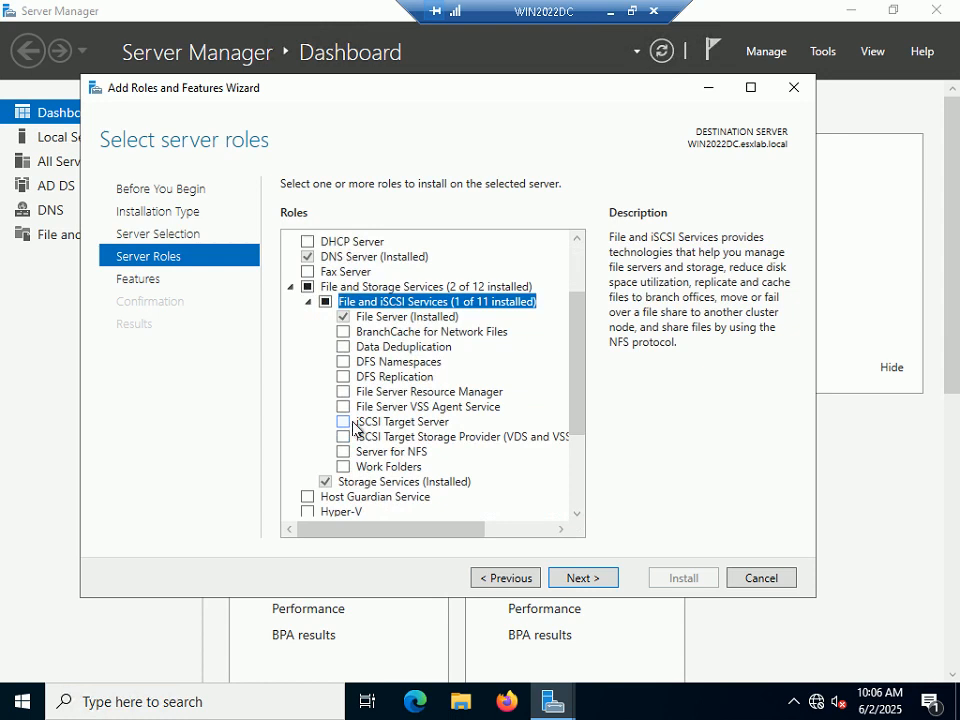
click(632, 11)
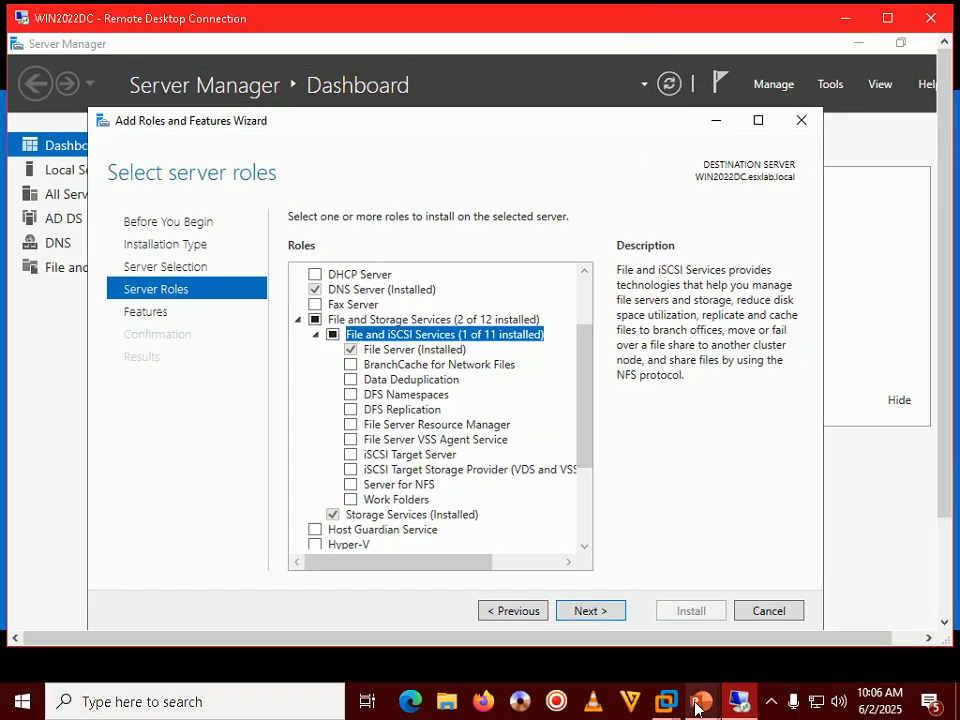
mouse_move(700, 705)
click(803, 590)
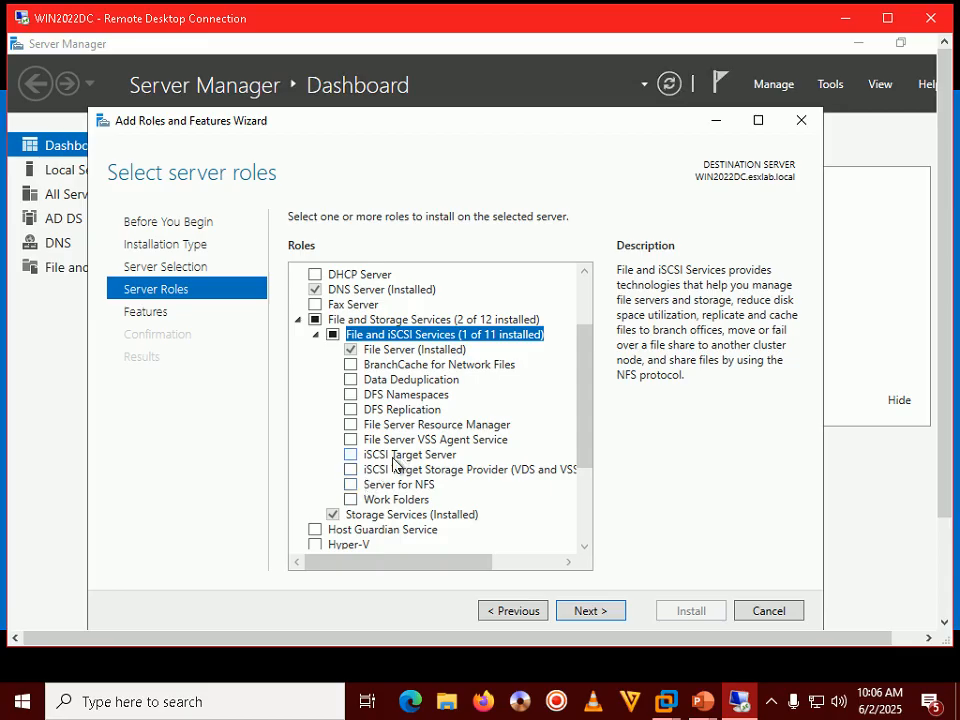
Step: Tick iSCSI Target Server, install it with default features, and minimize the remote session
click(350, 455)
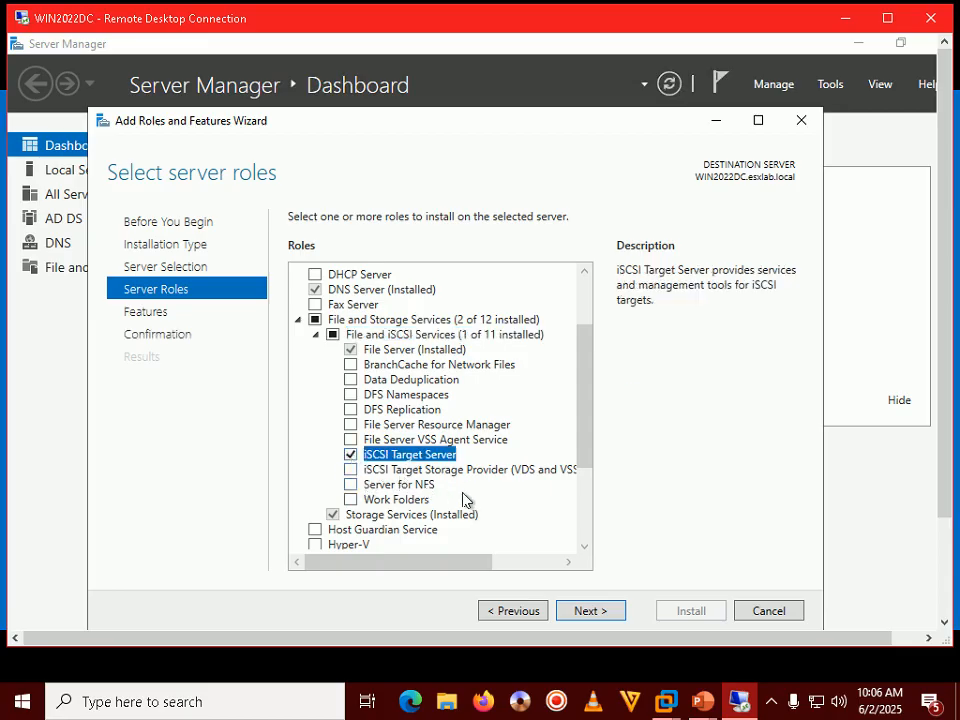
click(602, 614)
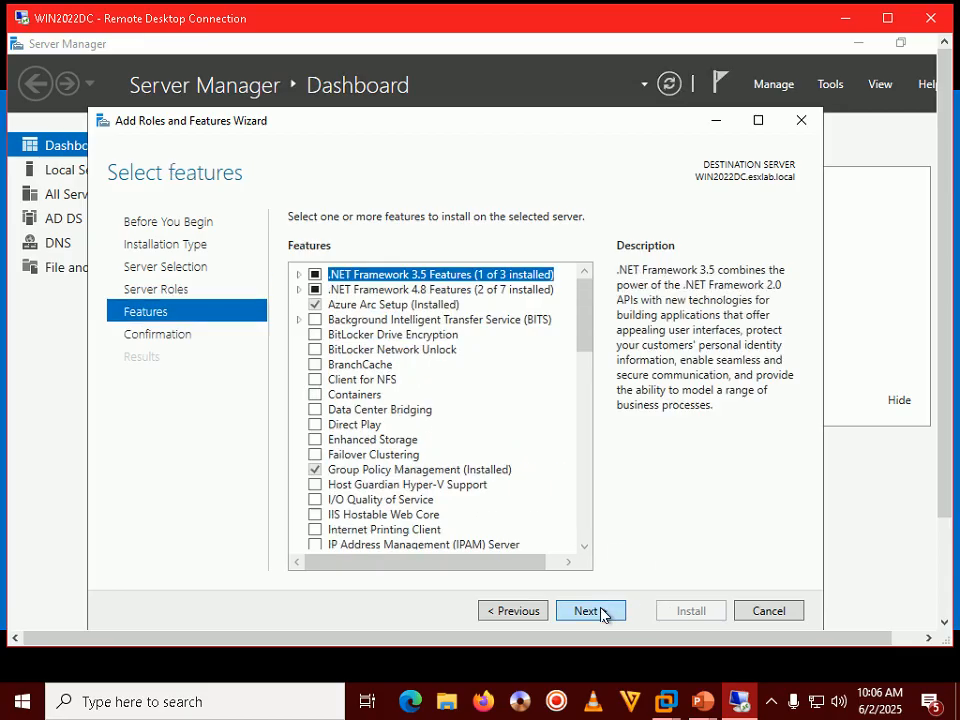
click(602, 614)
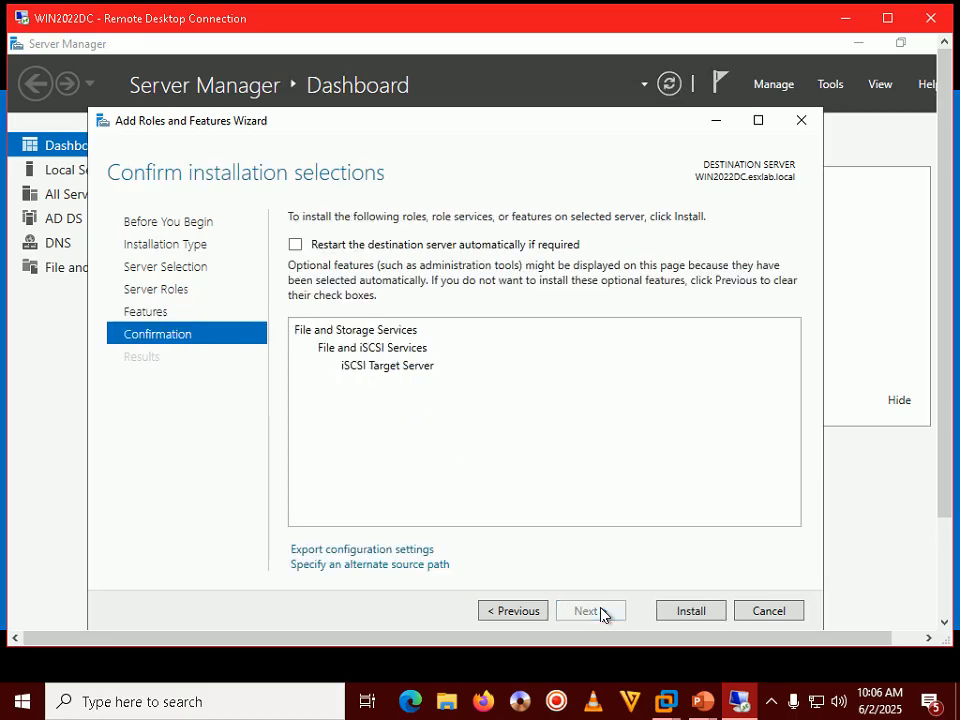
click(681, 611)
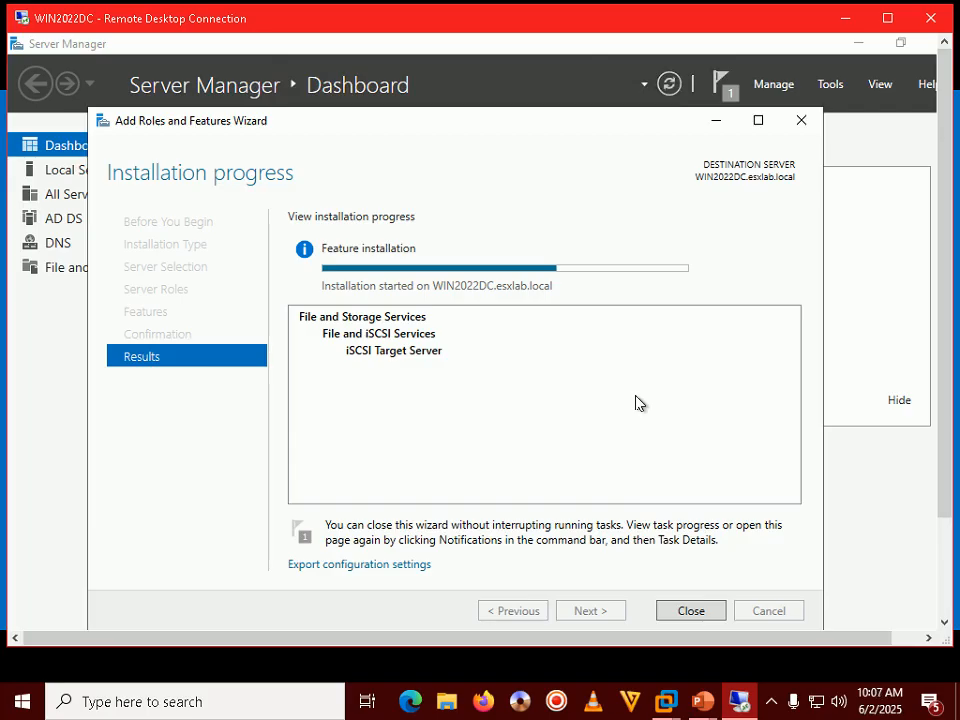
click(850, 20)
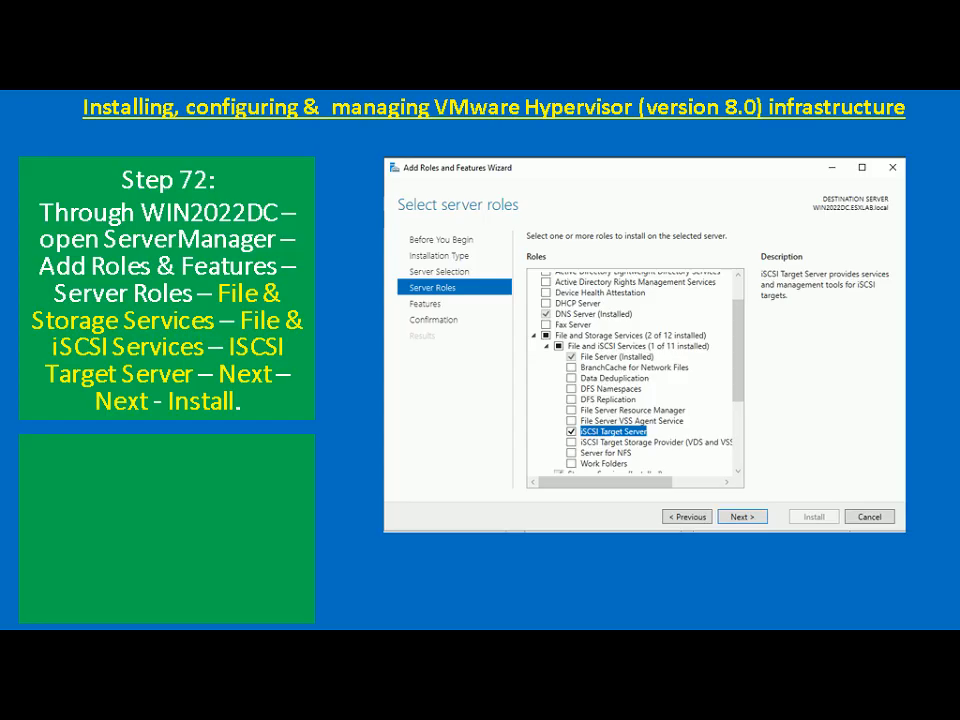
Step: Open ESXi8 Hypervisor Lab Setup.jpg from the desktop ESX folder in Paint
key(super+d)
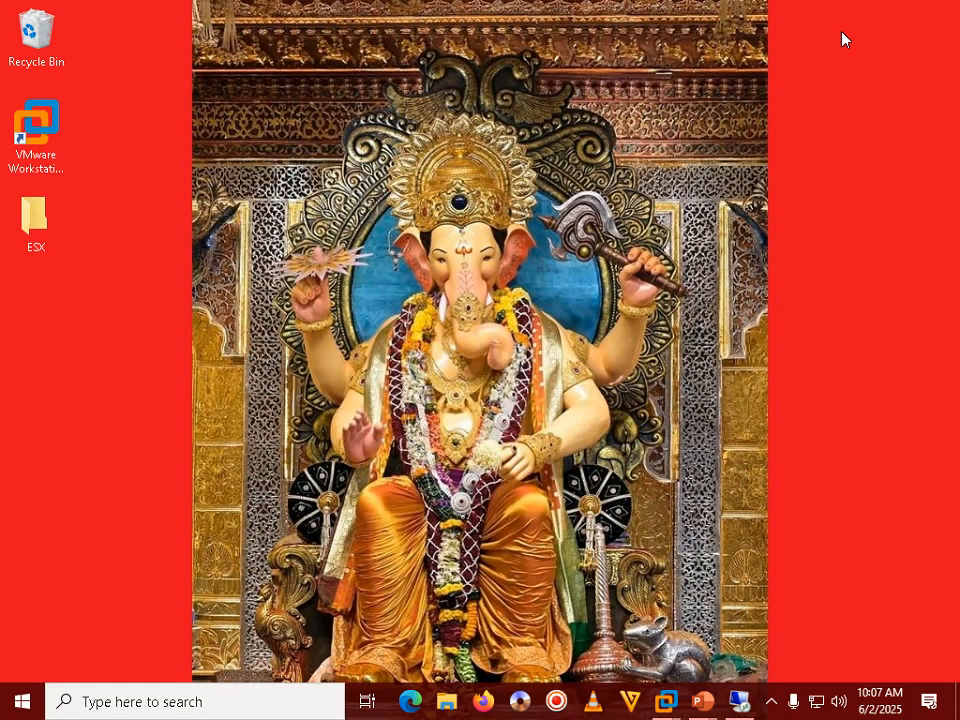
double_click(30, 215)
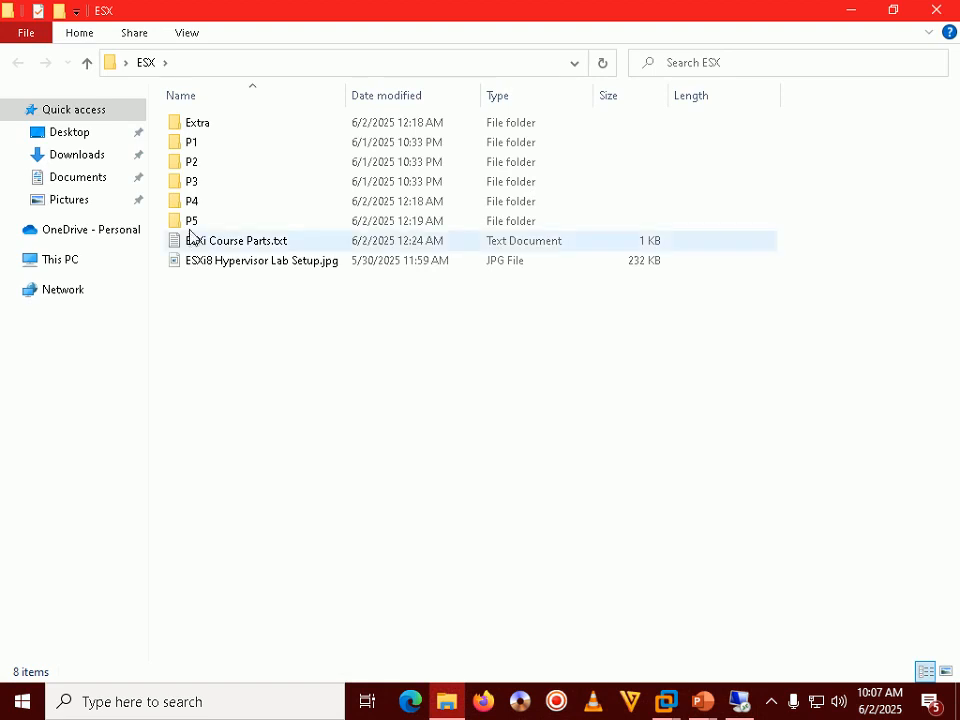
click(285, 267)
right_click(285, 267)
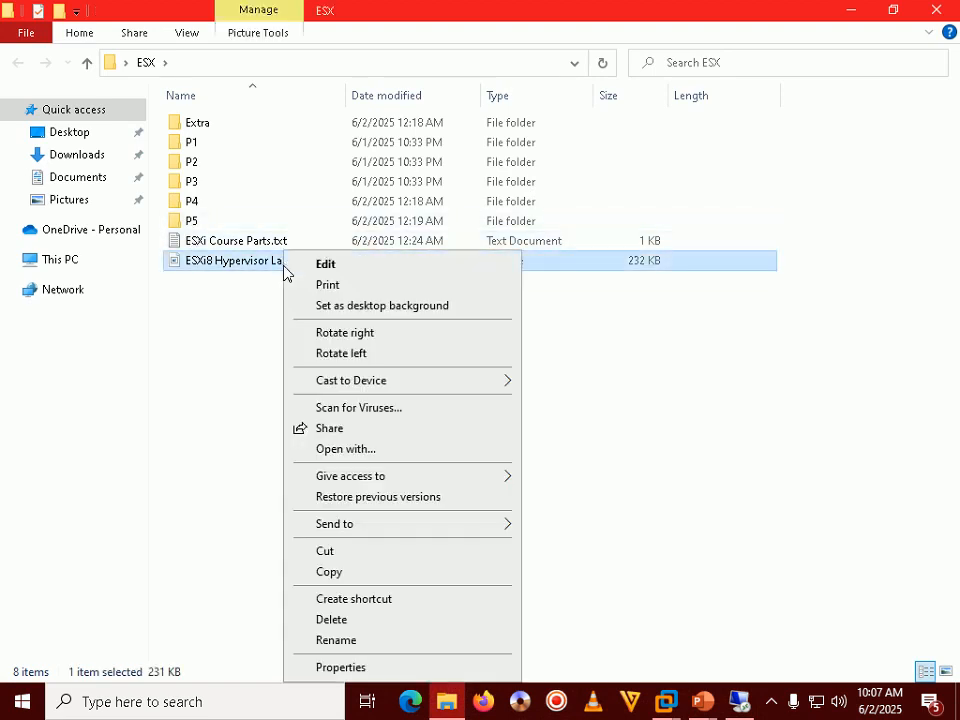
click(330, 265)
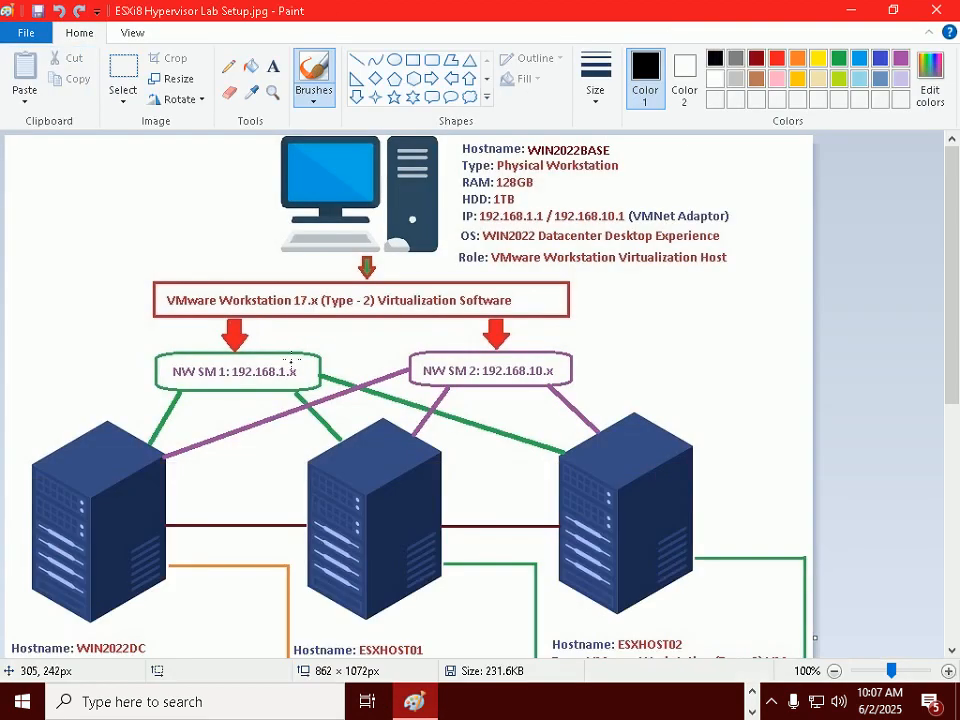
Step: Scroll through the lab setup diagram, then minimize Paint
scroll(344, 366, down, 3)
scroll(246, 360, down, 3)
scroll(246, 360, up, 3)
scroll(160, 500, down, 3)
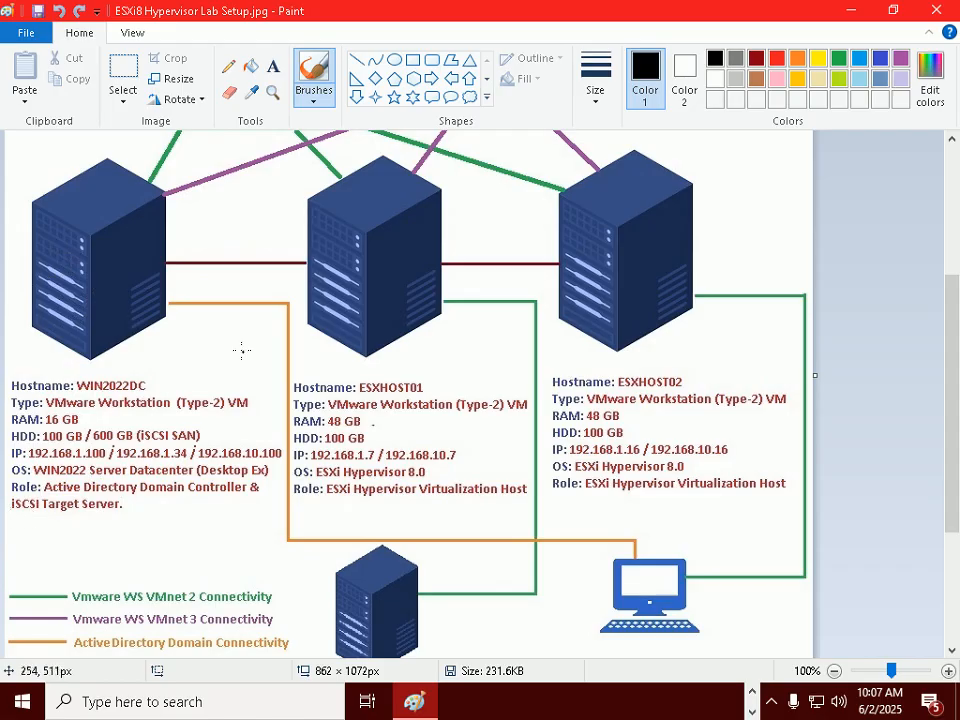
scroll(241, 348, up, 5)
scroll(241, 350, down, 3)
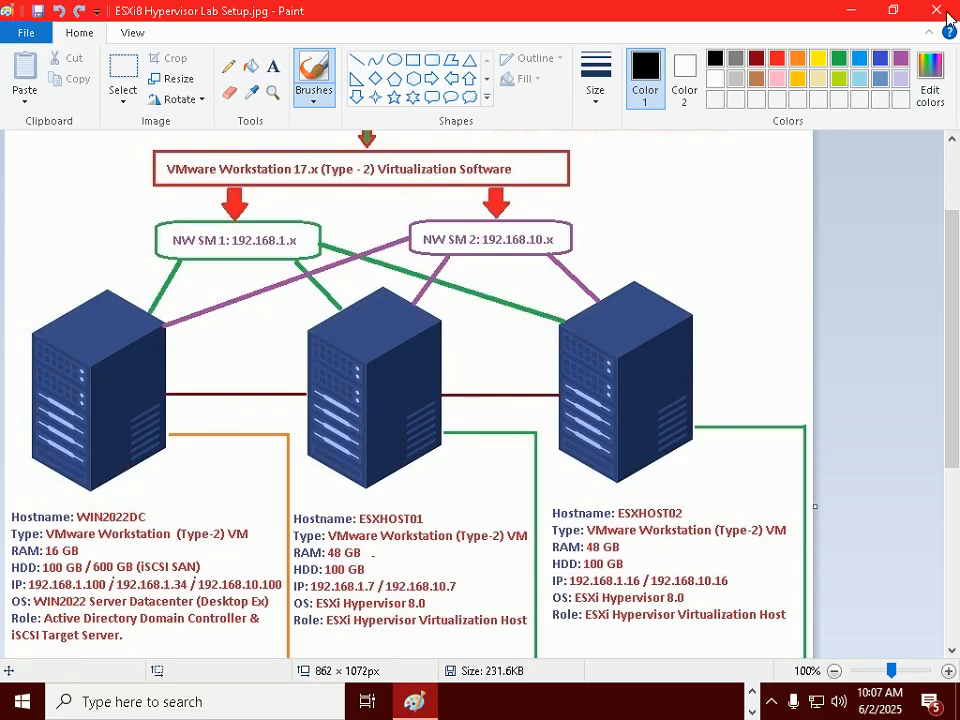
click(851, 10)
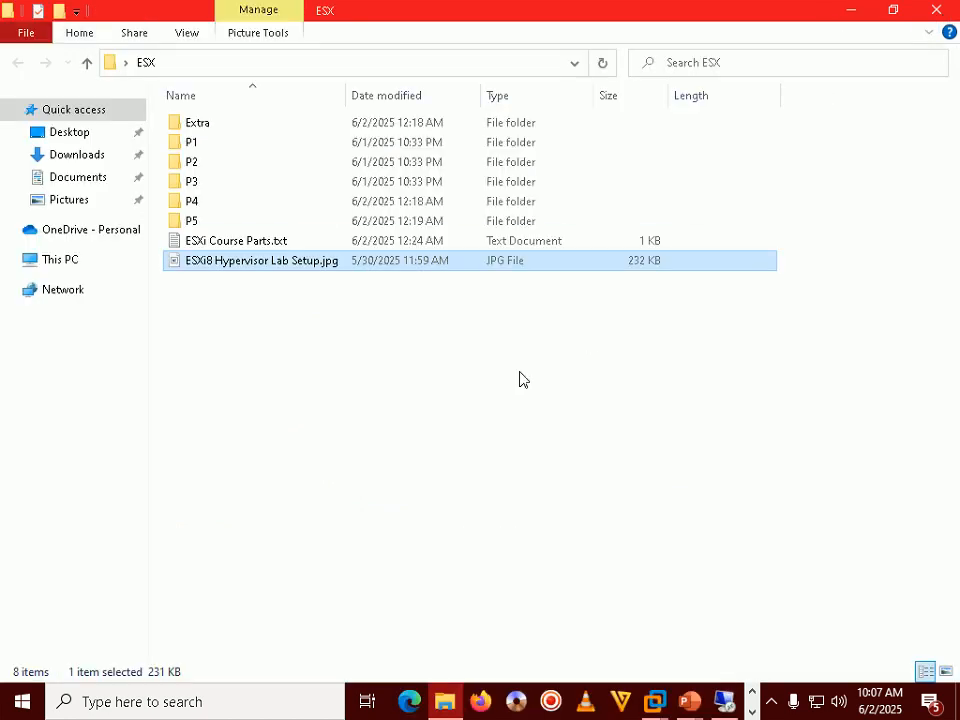
Step: Back in the WIN2022DC session, close the finished role wizard and Server Manager
key(alt+Tab)
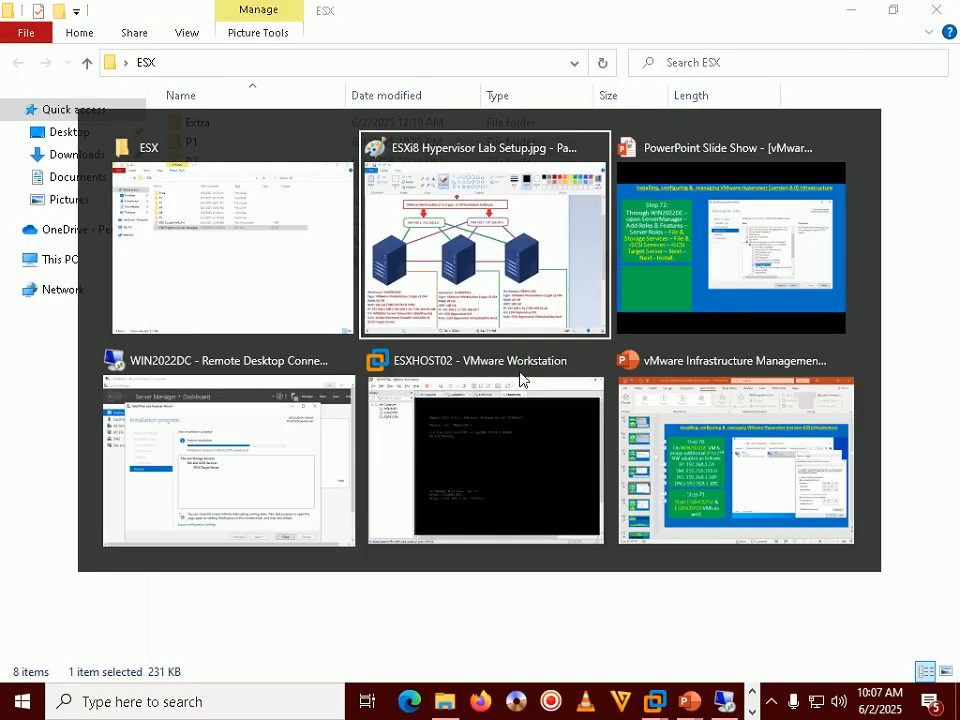
key(alt+Tab)
key(alt+Tab)
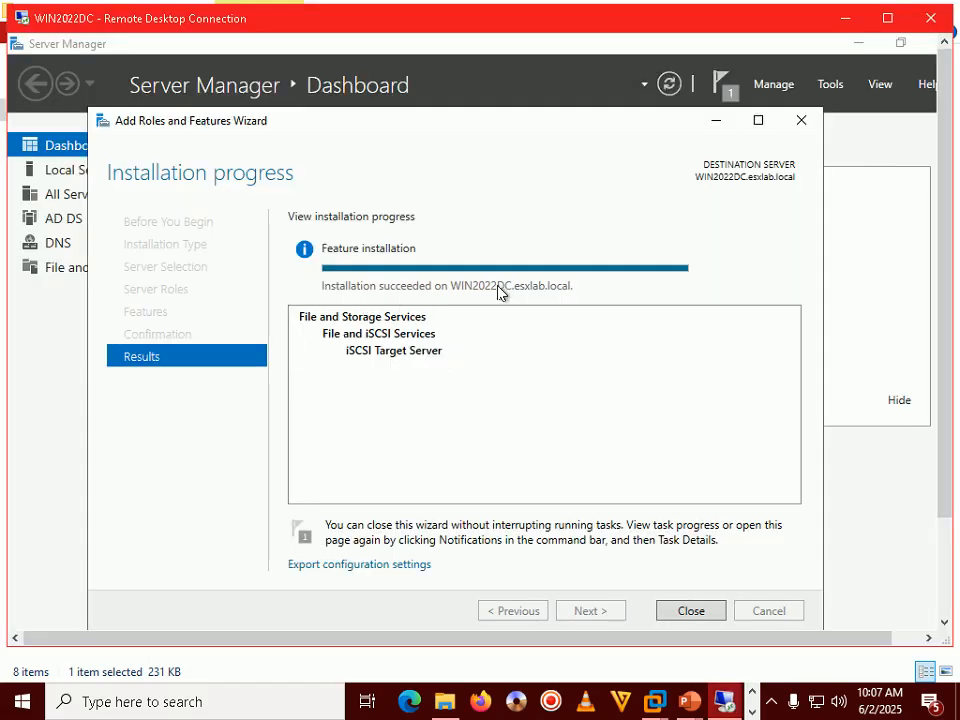
click(690, 610)
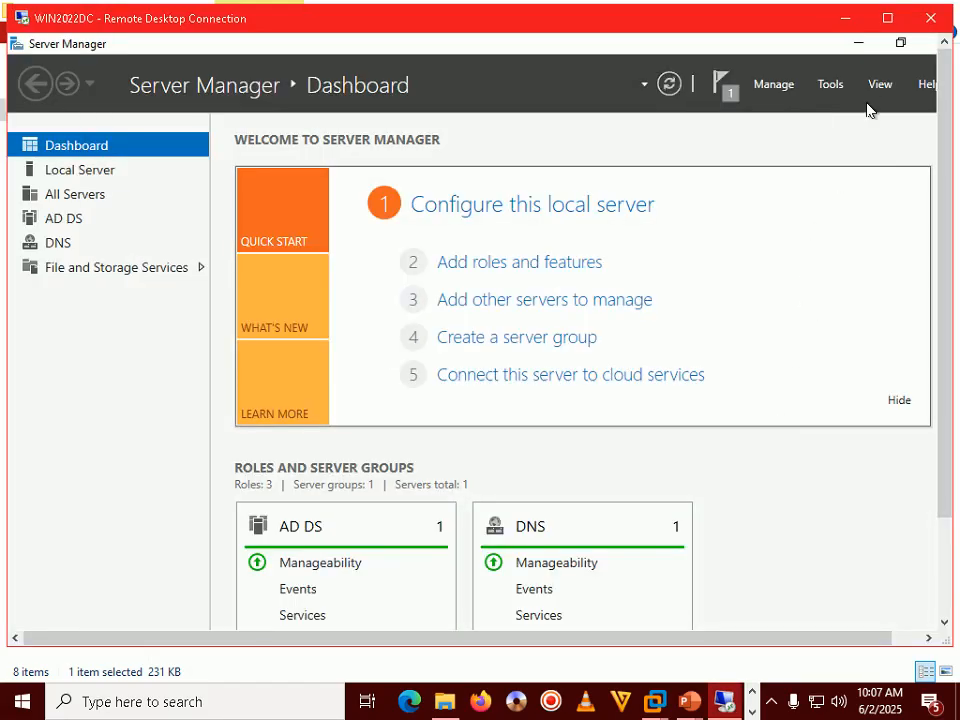
click(887, 18)
click(936, 10)
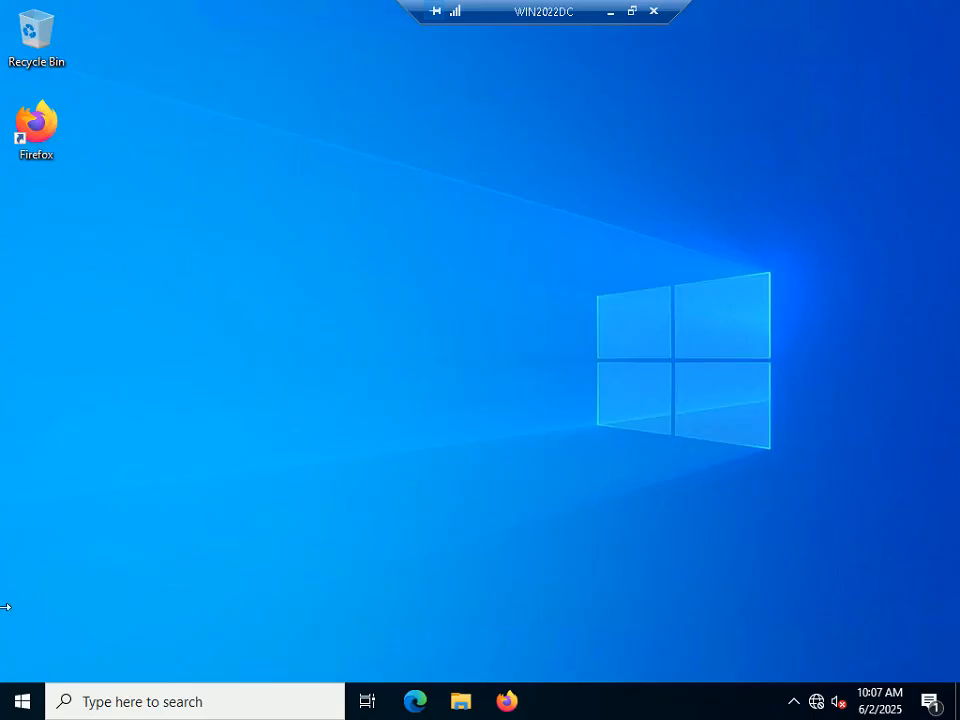
Step: Restart WIN2022DC from the Start button's Shut down or sign out menu, confirming Continue
right_click(22, 700)
mouse_move(129, 649)
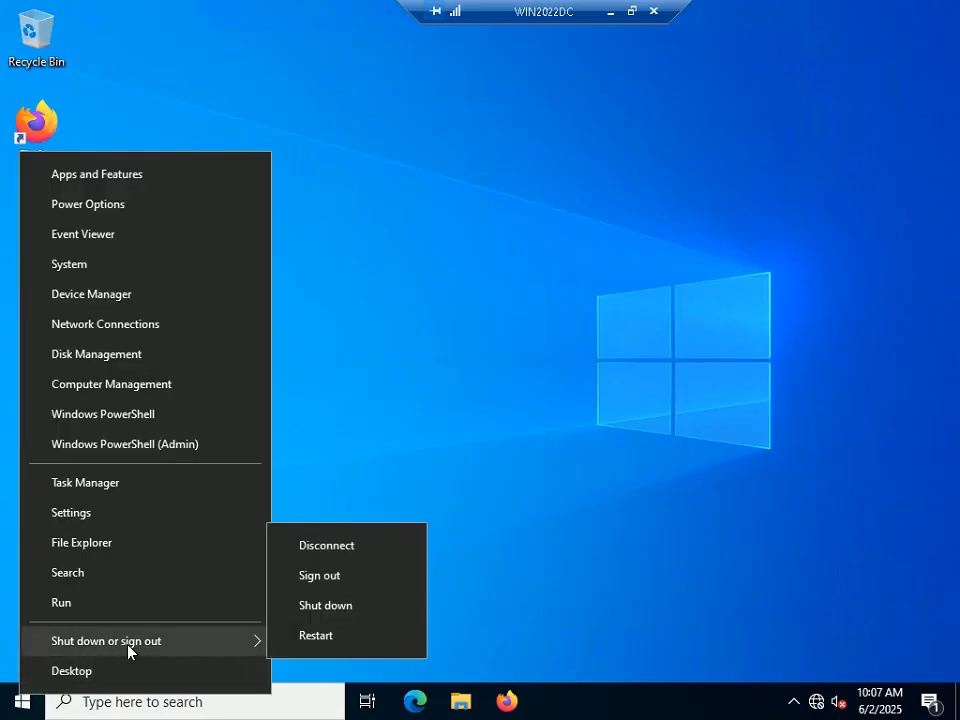
click(331, 642)
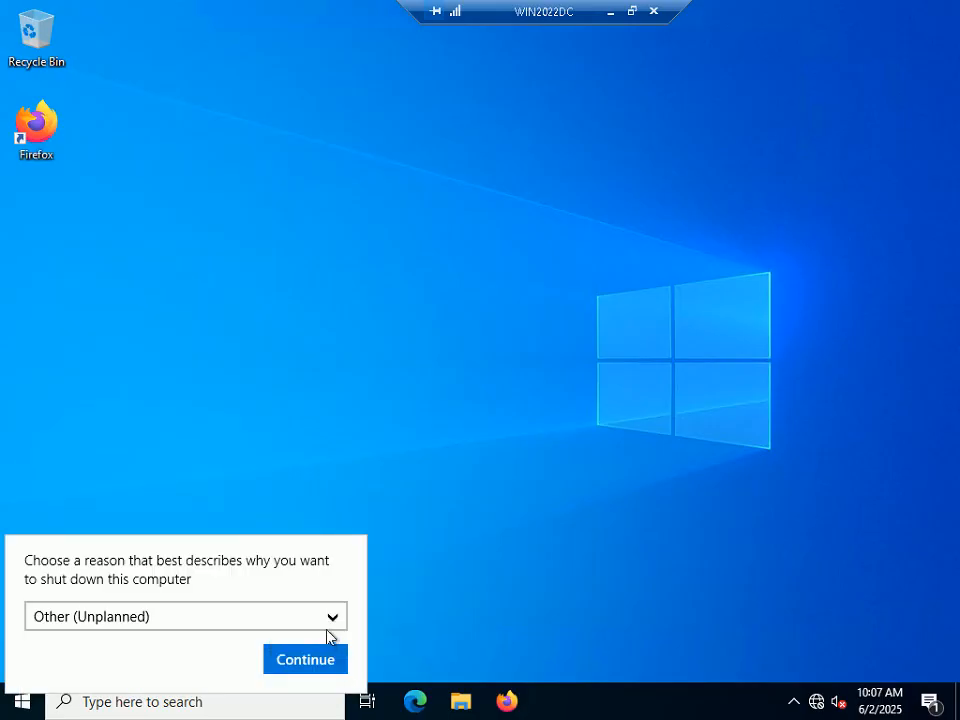
click(332, 660)
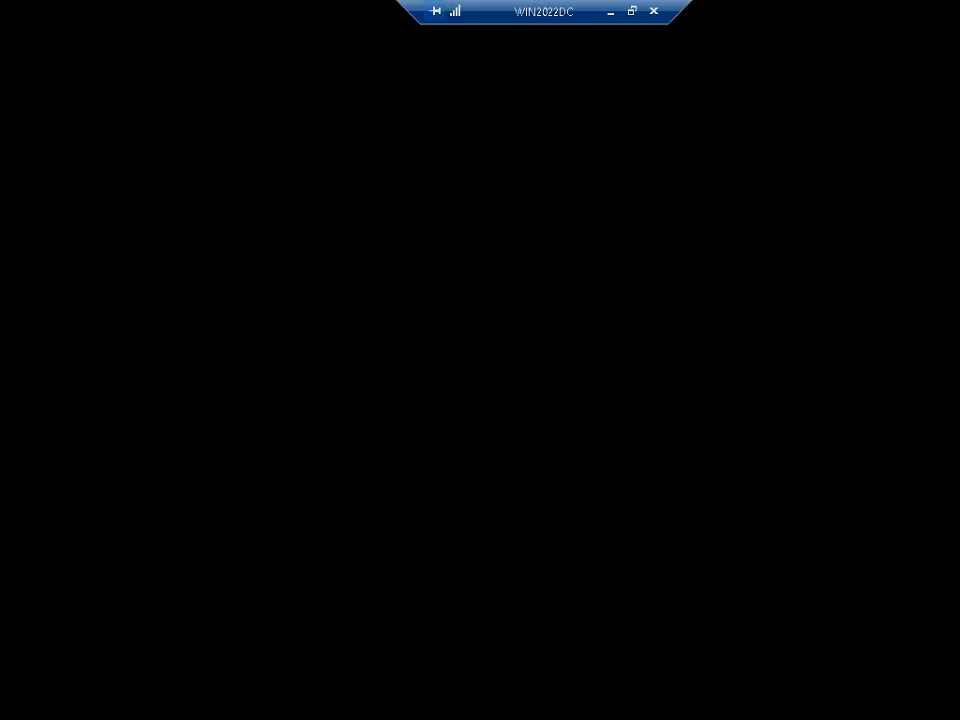
Step: Dismiss the session-ended notice and reconnect to WIN2022DC with the administrator password
click(572, 379)
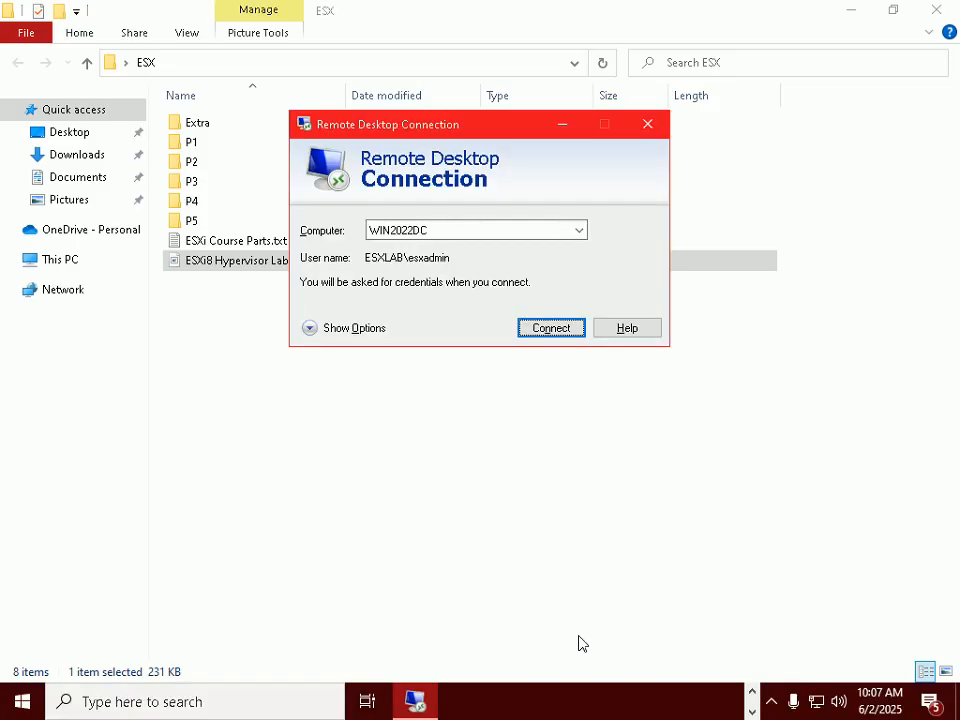
click(849, 12)
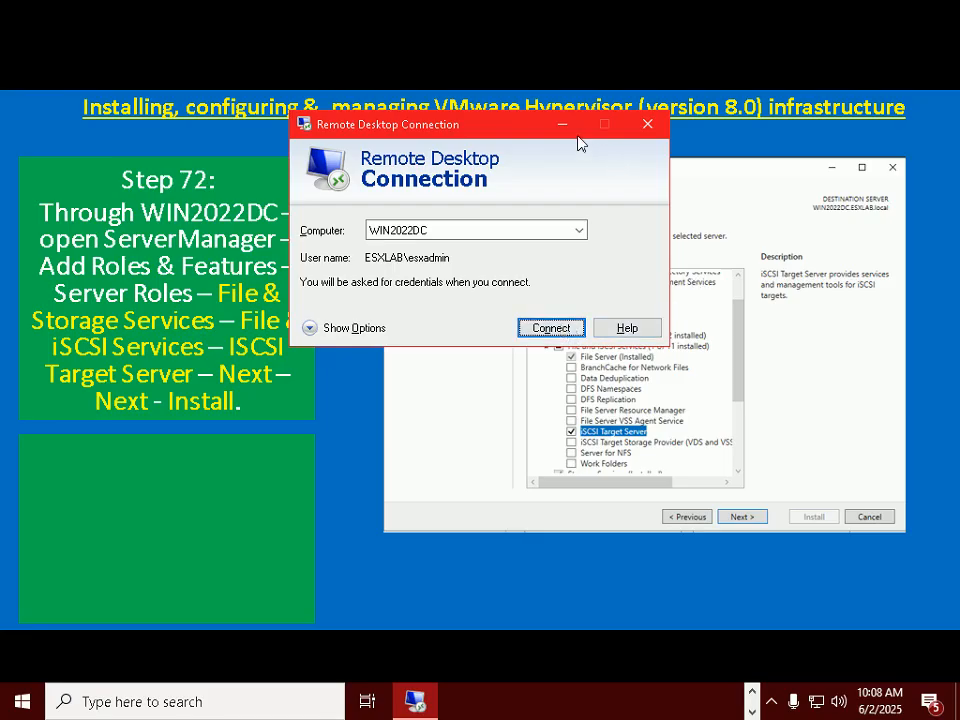
click(562, 124)
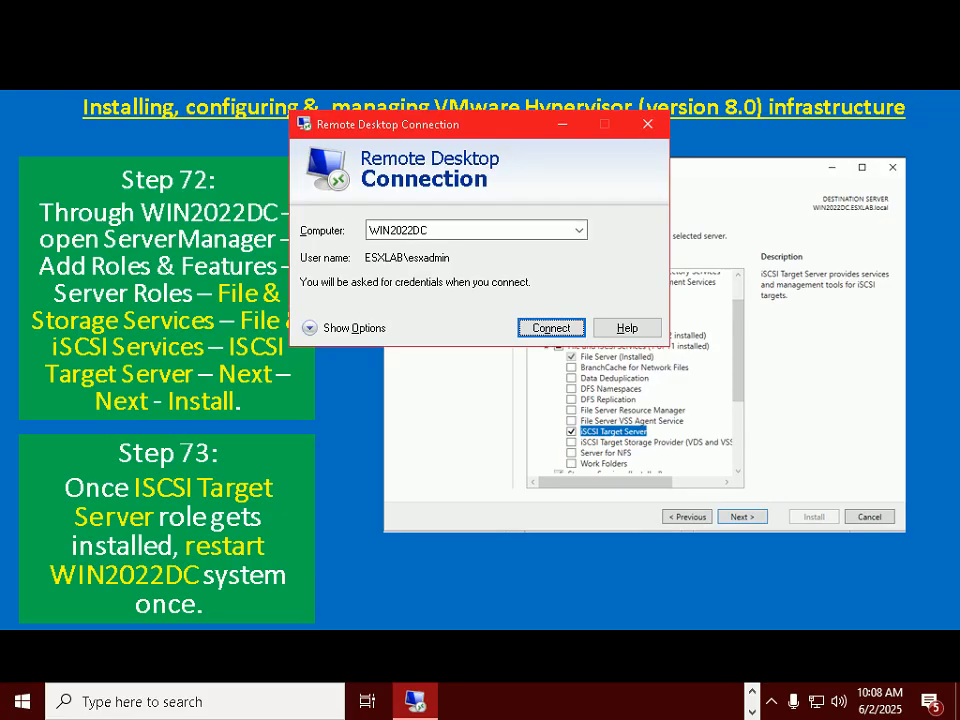
key(Return)
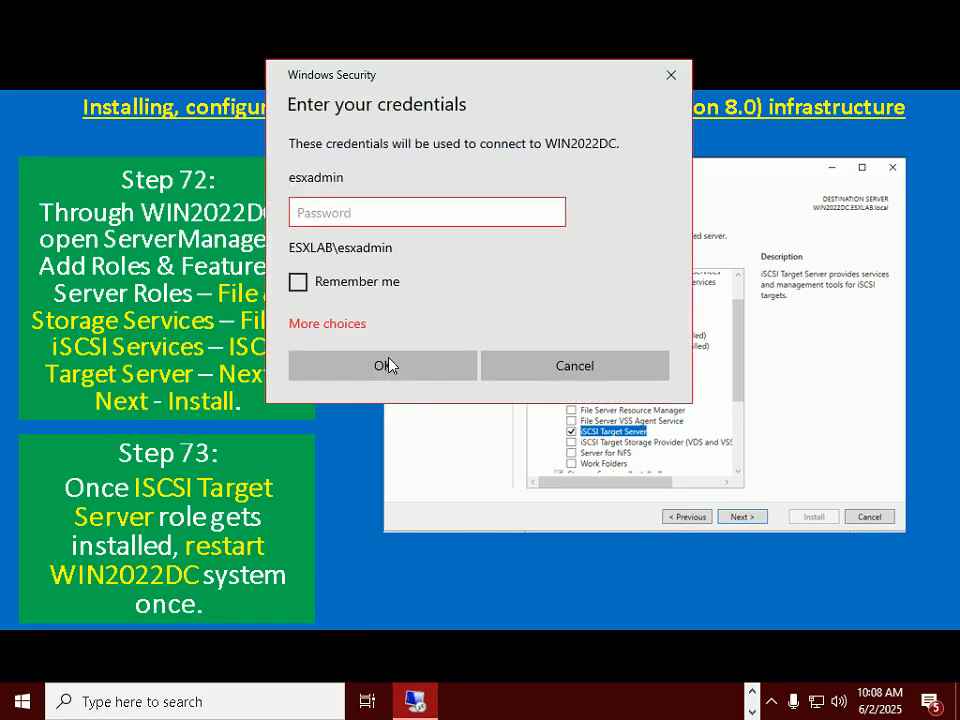
text(●●●●●●●●●●●●●●●●●●●●)
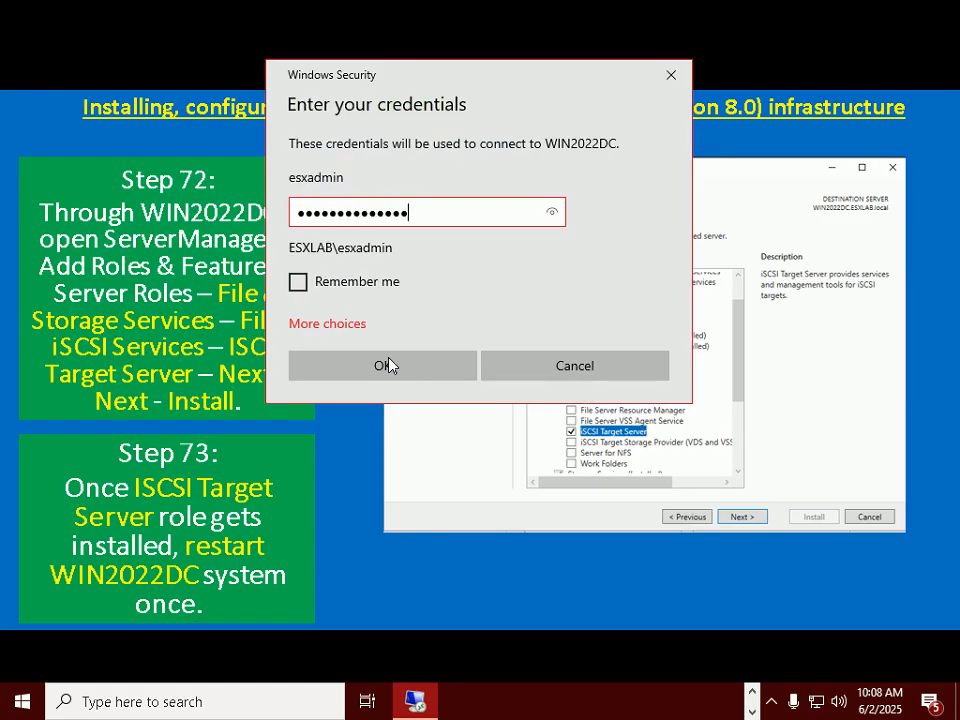
click(386, 366)
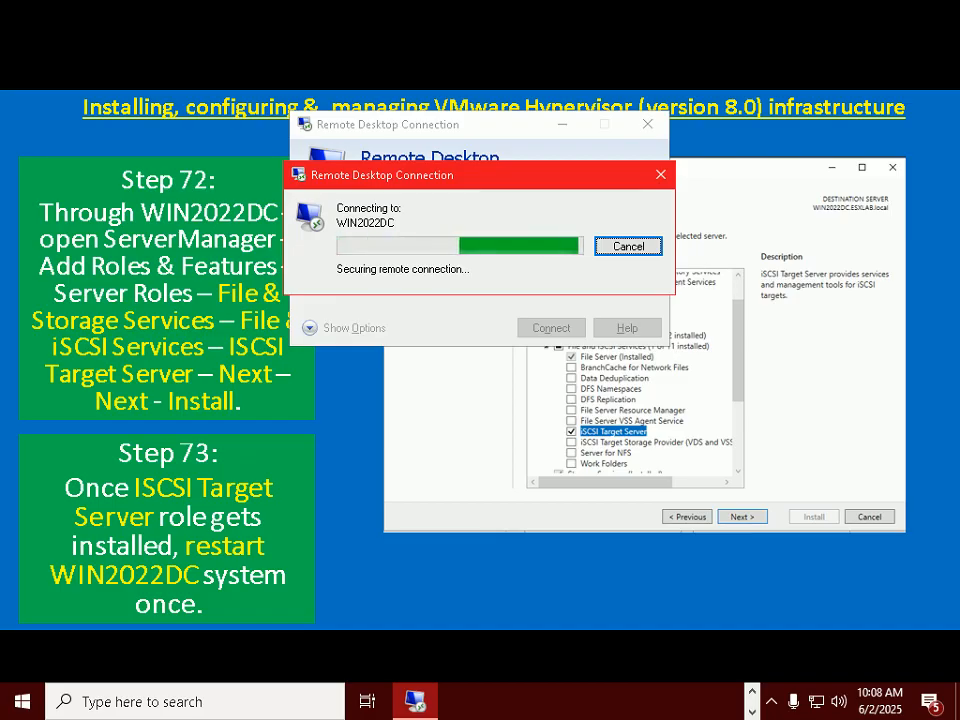
Step: Re-enter the password after the failed logon and allow WIN2022DC to be network discoverable
click(771, 709)
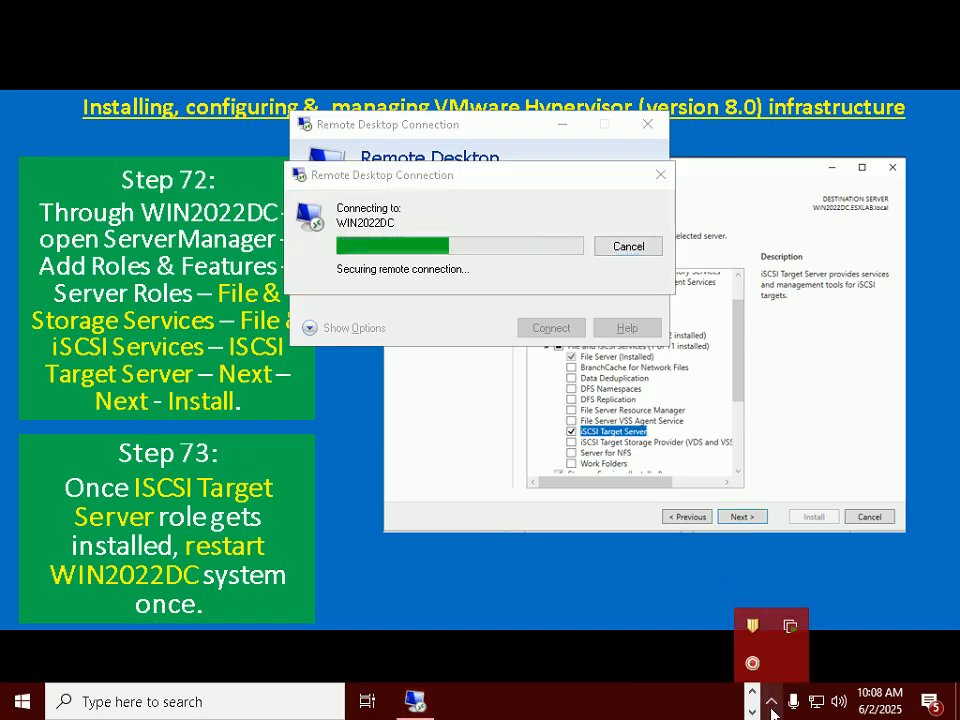
click(769, 711)
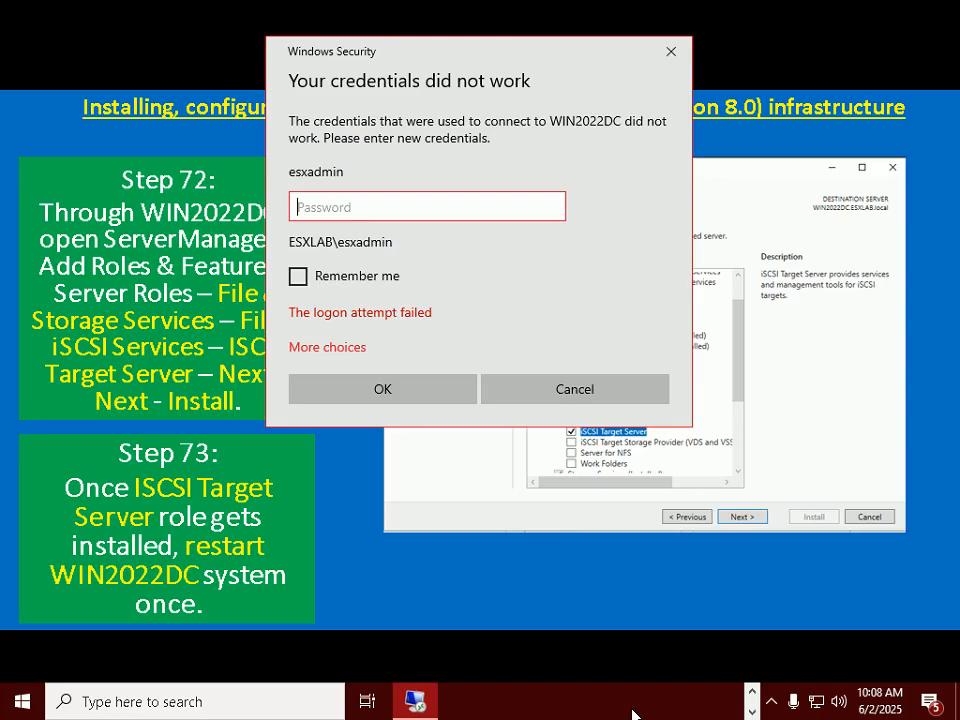
text(********************)
key(Return)
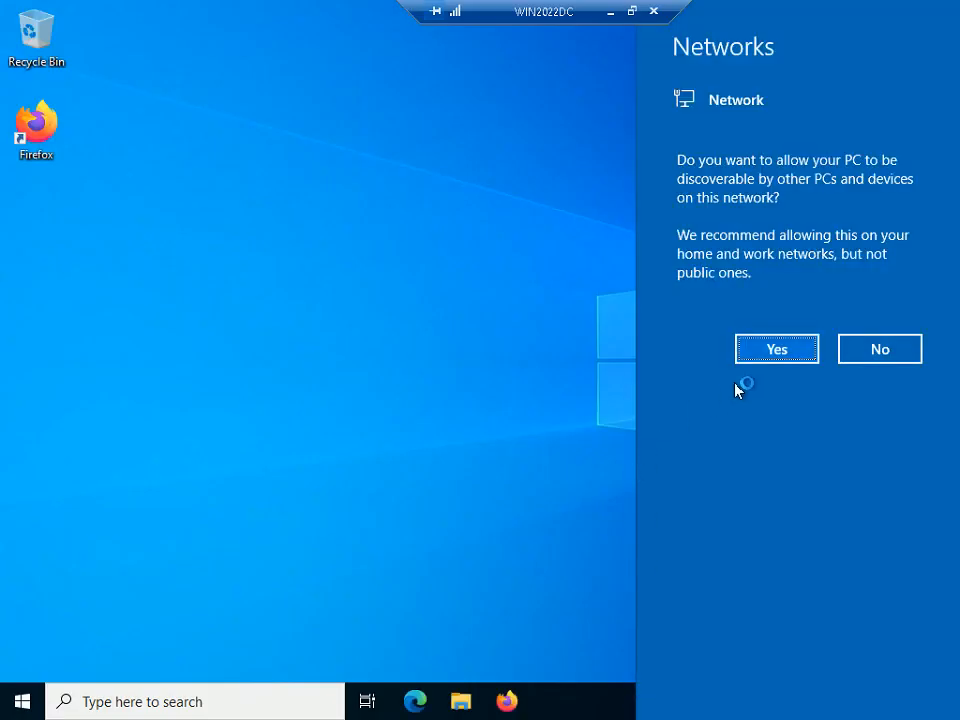
click(780, 351)
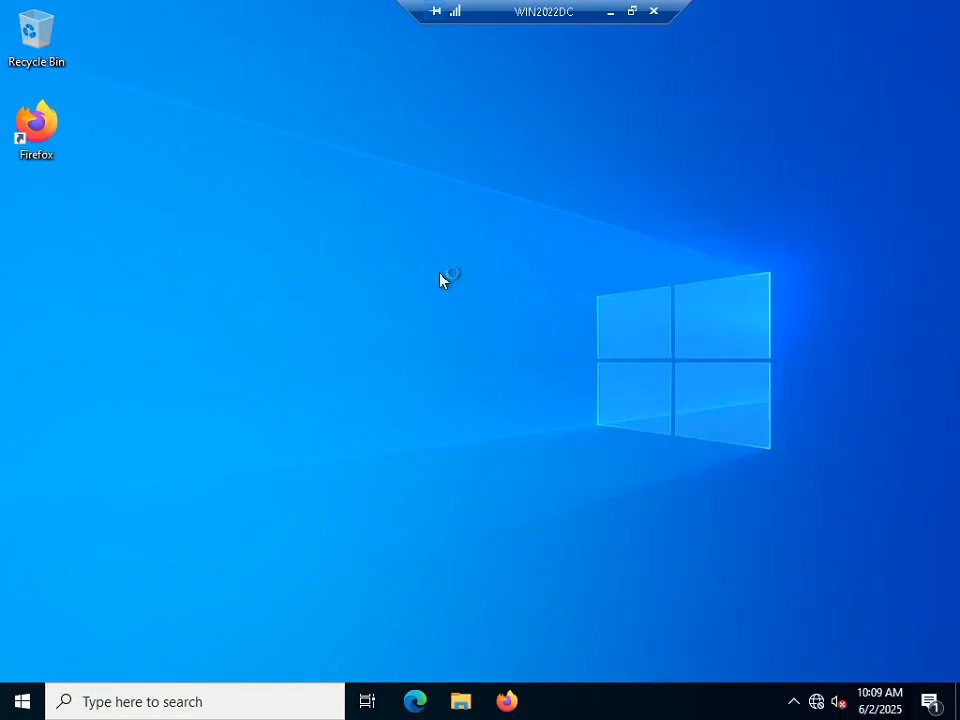
Step: Restore the WIN2022DC remote session from full screen to a window
click(632, 12)
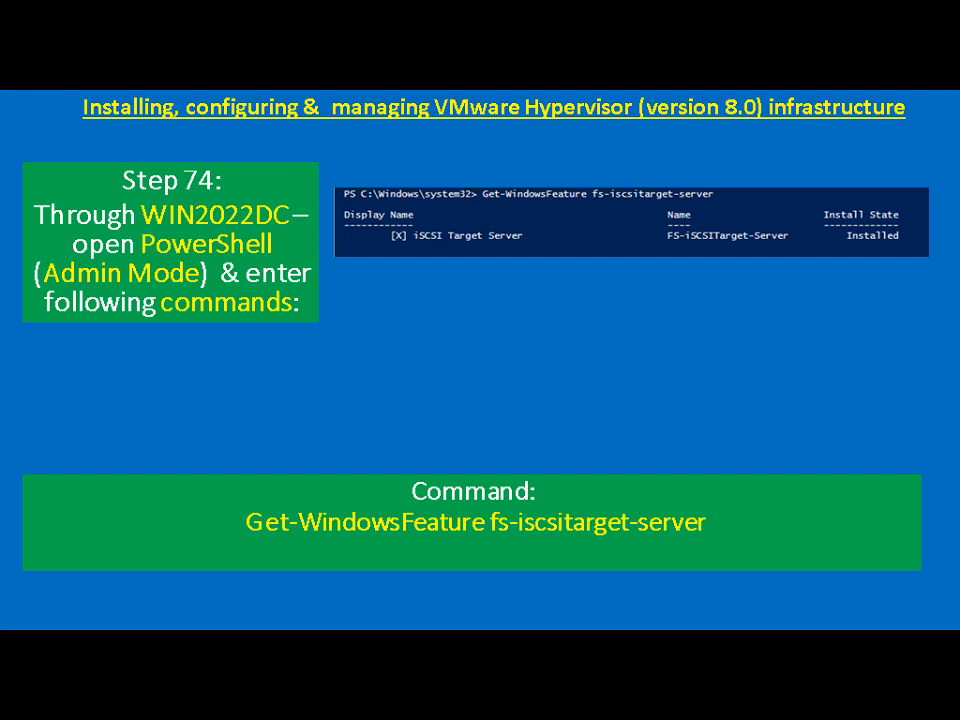
Step: Search for 'powers' on WIN2022DC and pin Windows PowerShell ISE to the taskbar
key(alt+Tab)
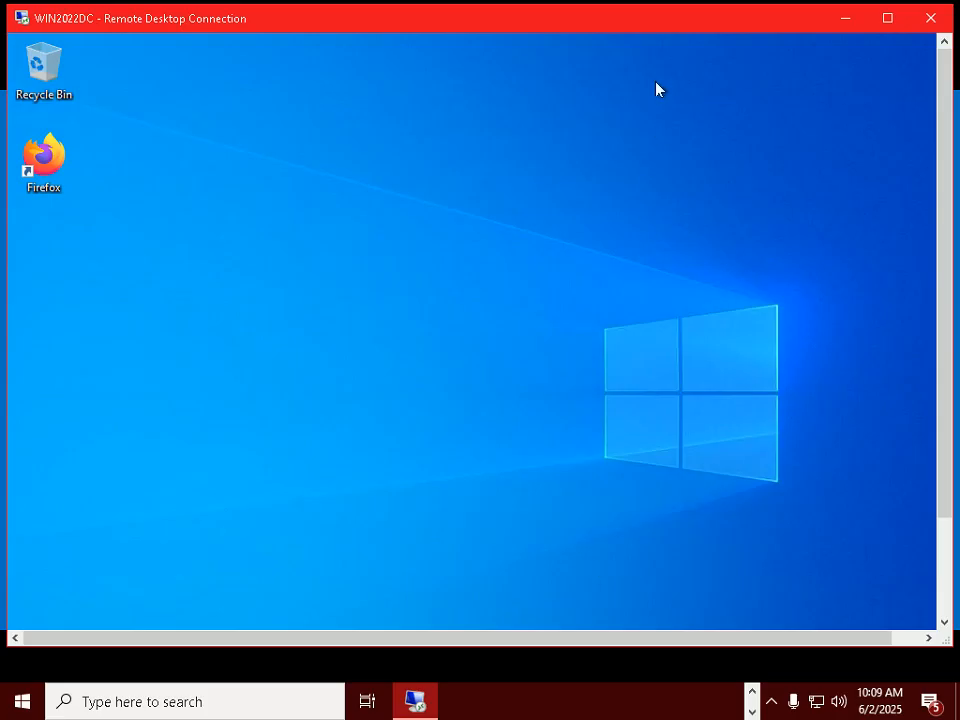
double_click(651, 21)
click(150, 703)
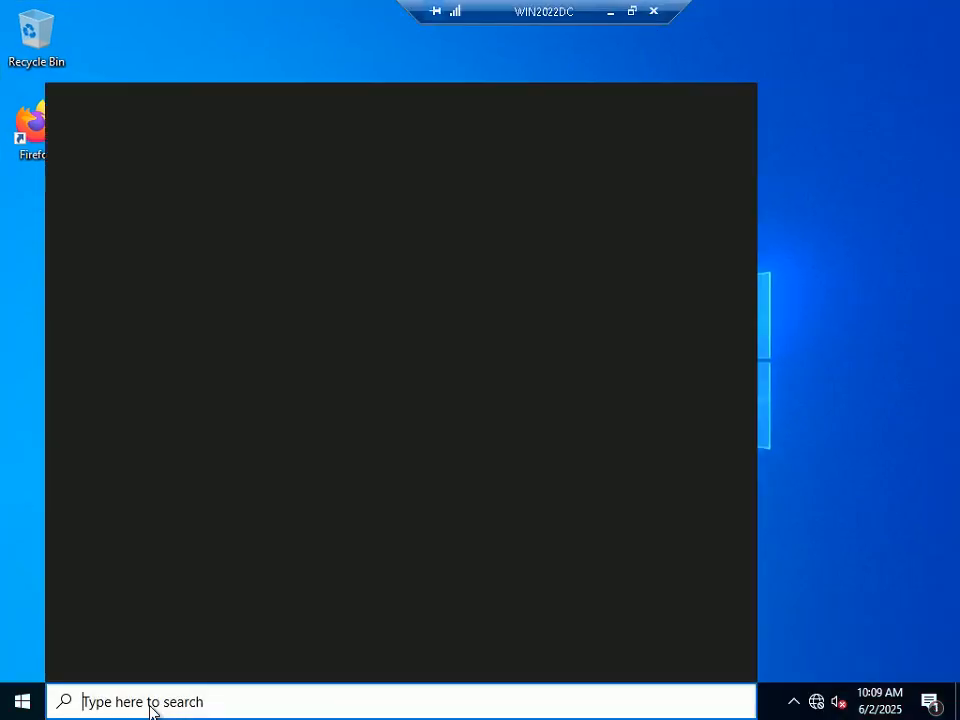
text(powers)
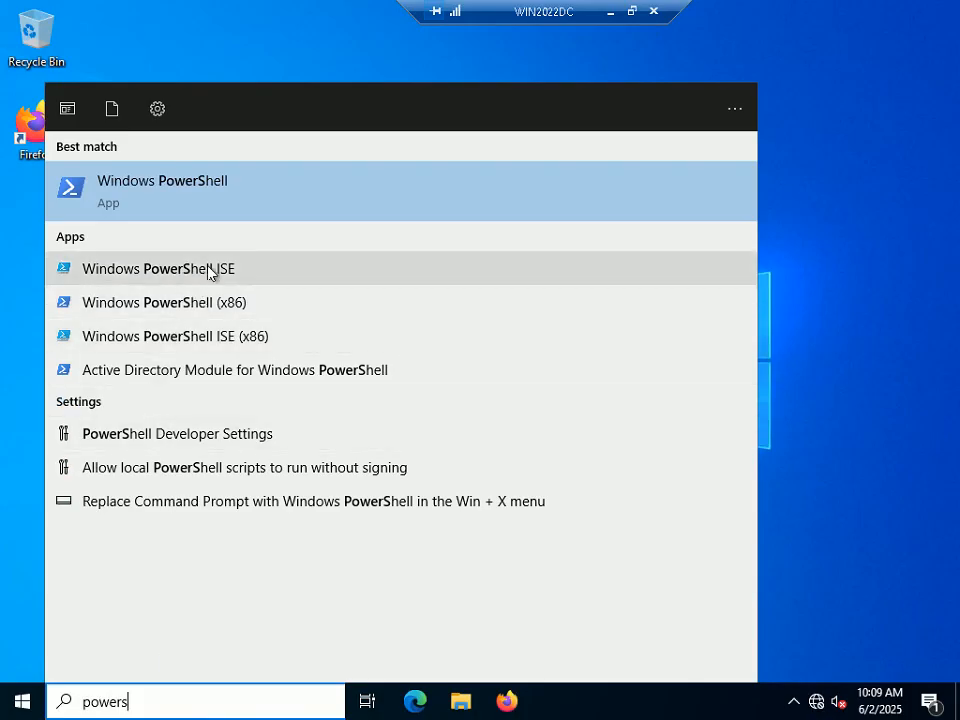
right_click(209, 272)
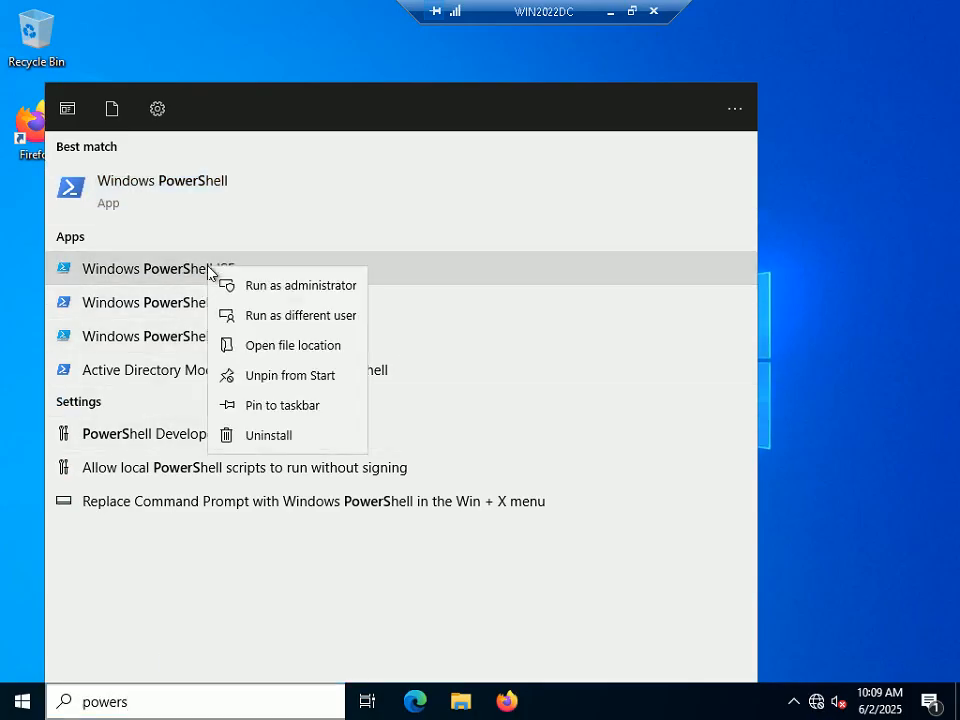
click(322, 407)
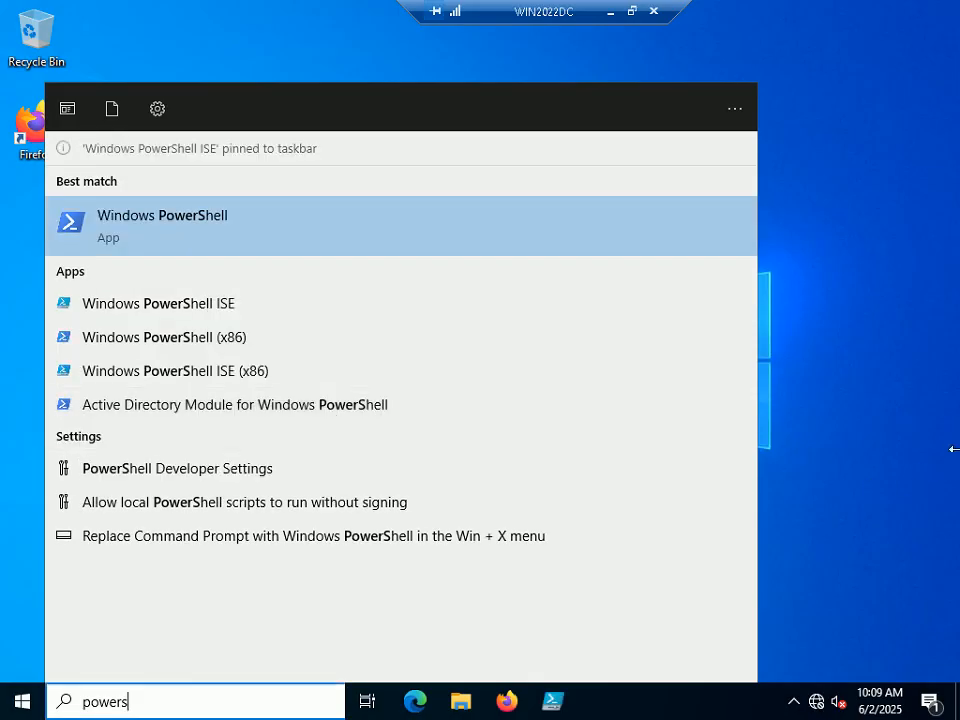
click(786, 408)
Step: Launch PowerShell ISE as Administrator from the taskbar and approve the elevation prompt
right_click(560, 710)
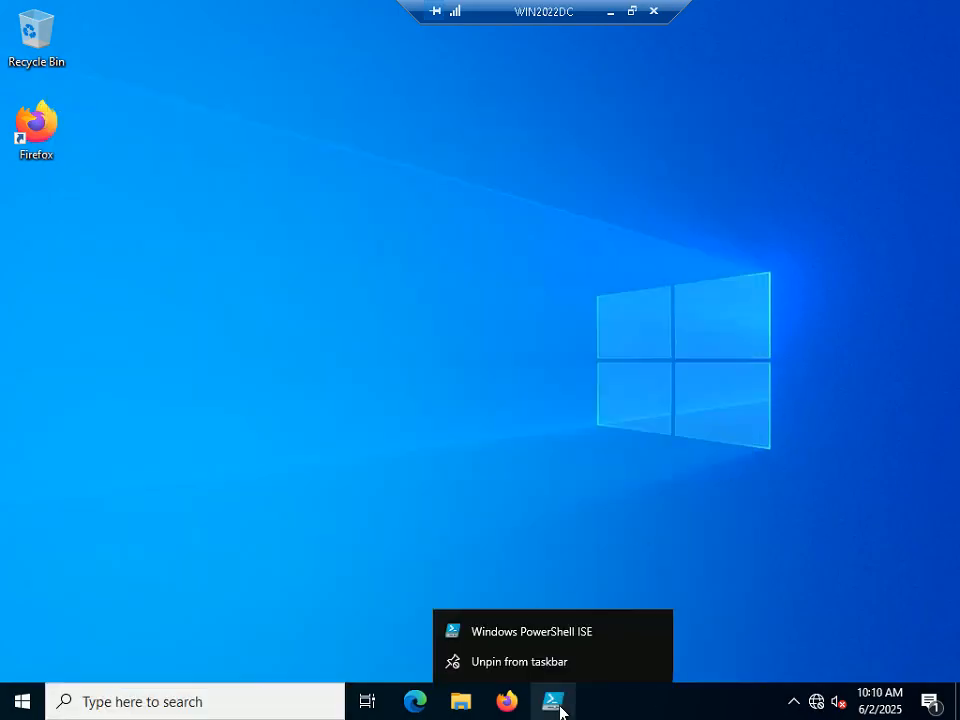
right_click(546, 634)
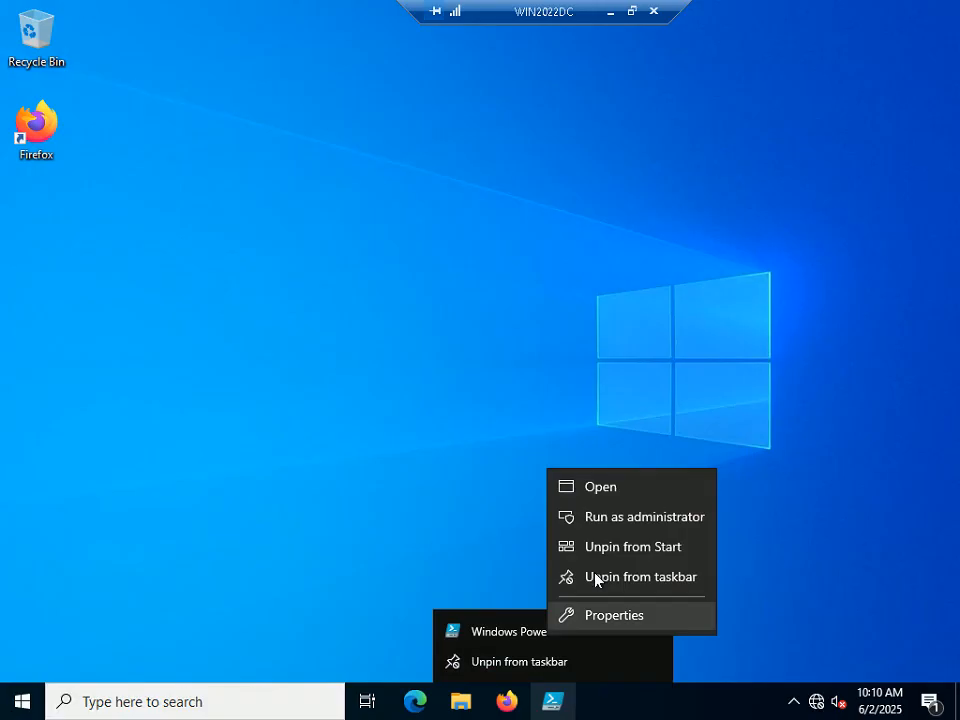
click(637, 517)
click(446, 476)
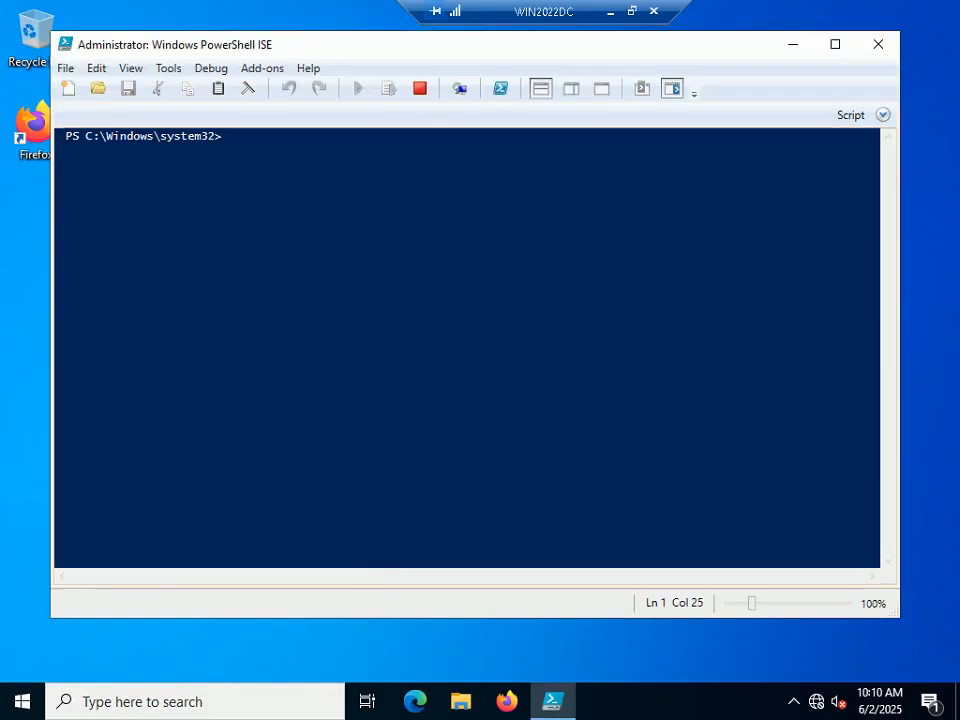
click(633, 13)
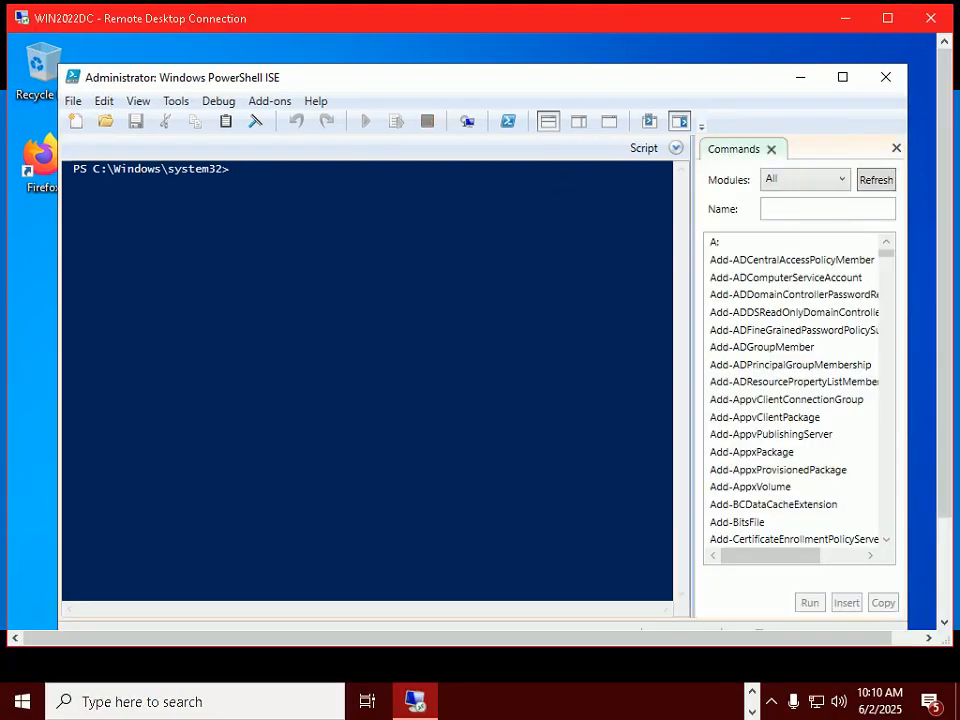
Step: At the ISE console prompt, enter the Get-WindowsFeature cmdlet using IntelliSense
click(597, 718)
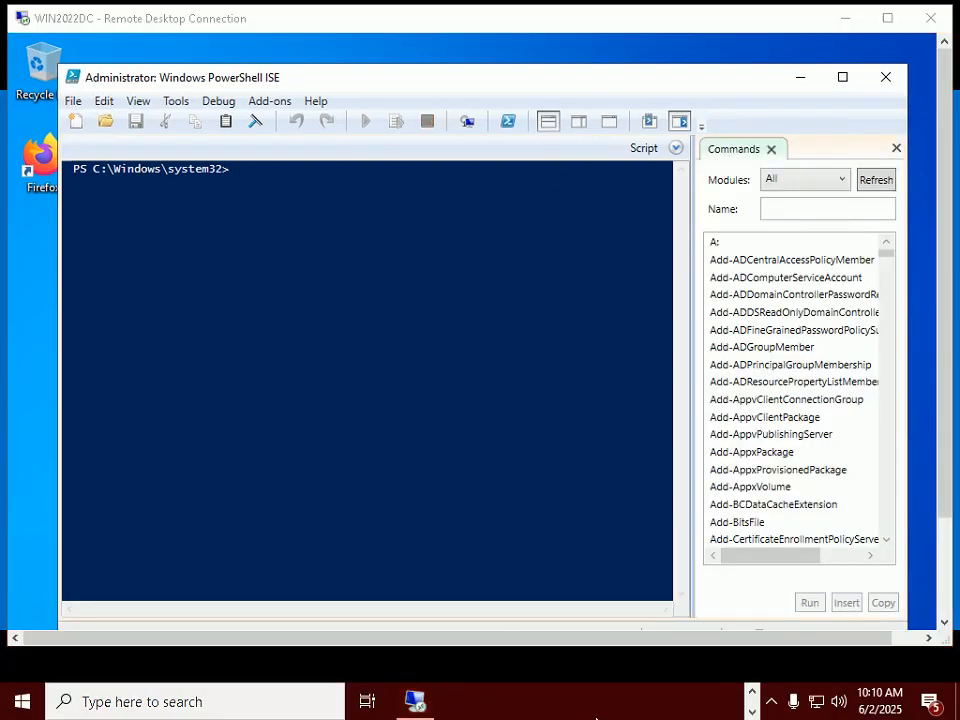
key(alt+Tab)
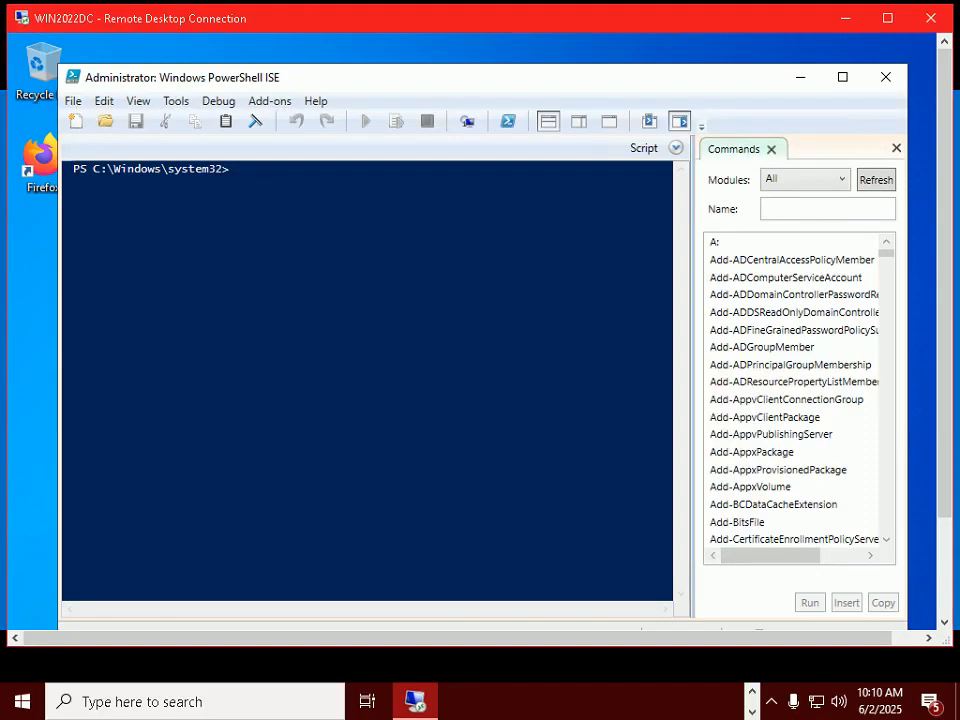
click(805, 179)
click(780, 300)
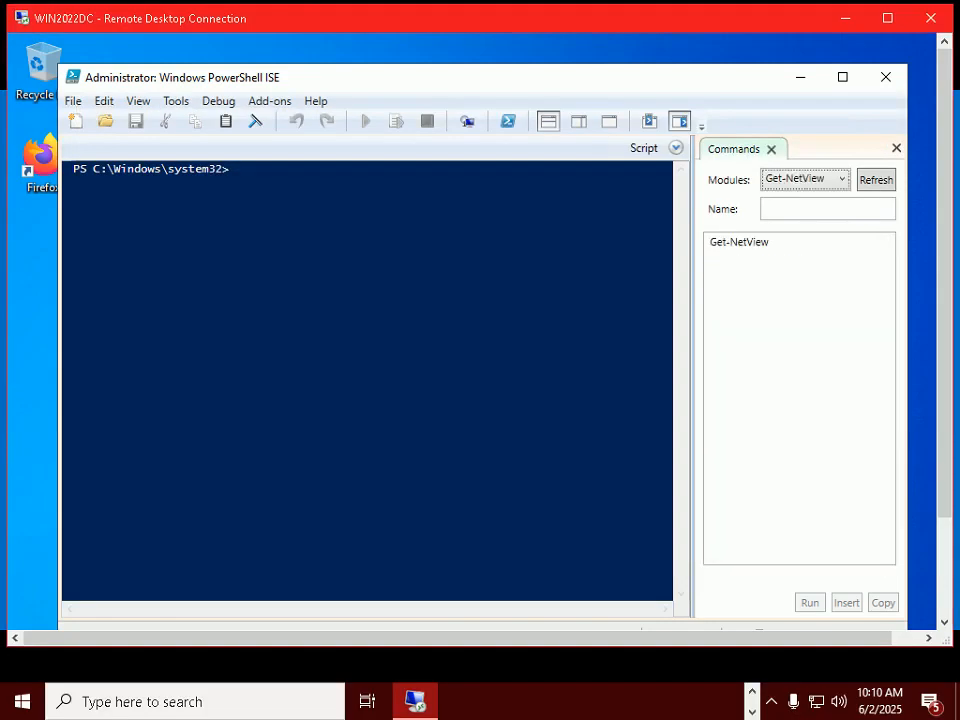
click(237, 169)
text(get)
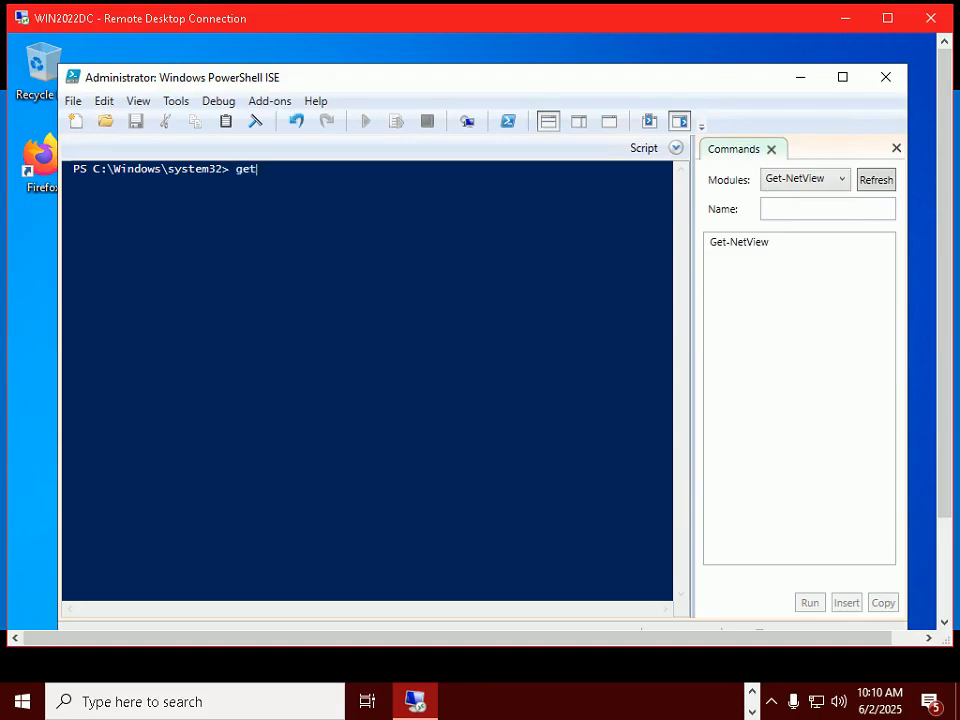
text(-wino)
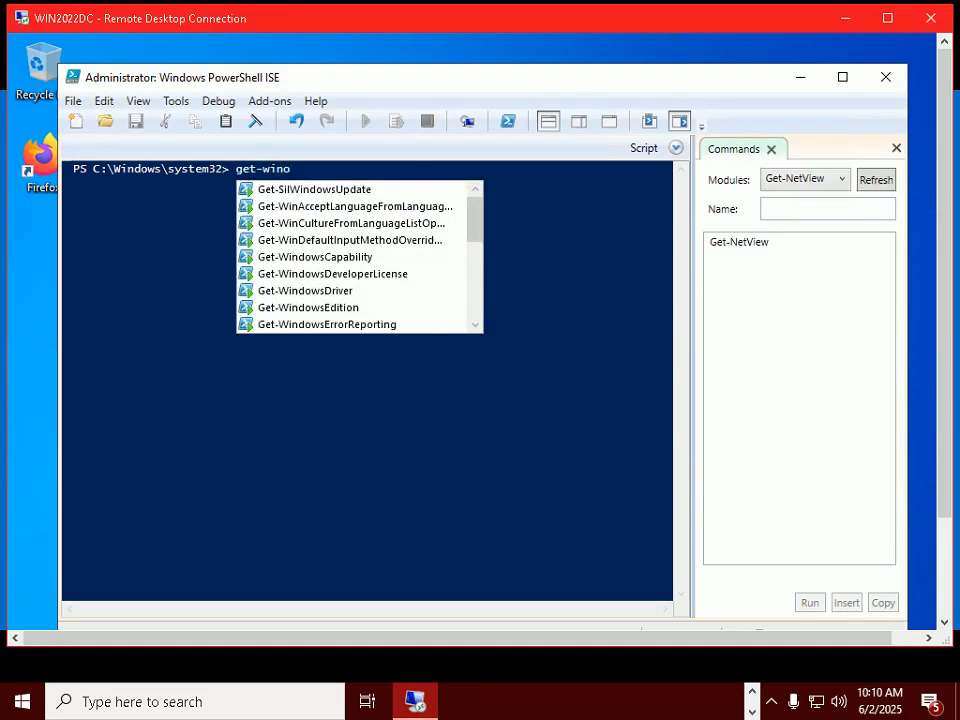
key(BackSpace)
text(dows)
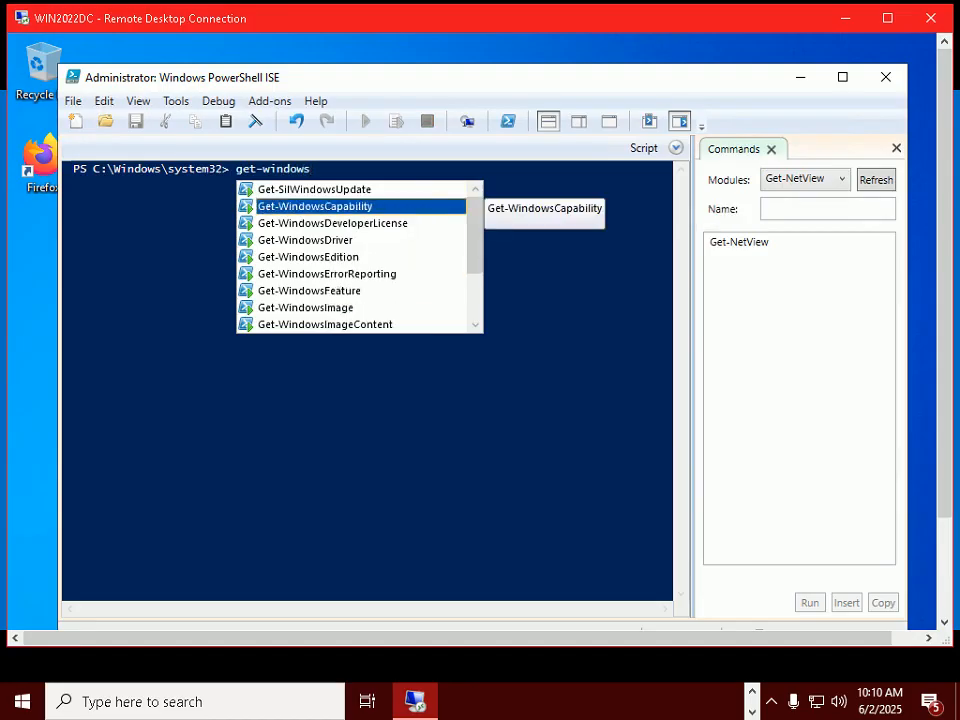
key(Down)
key(Down)
key(Down)
key(Down)
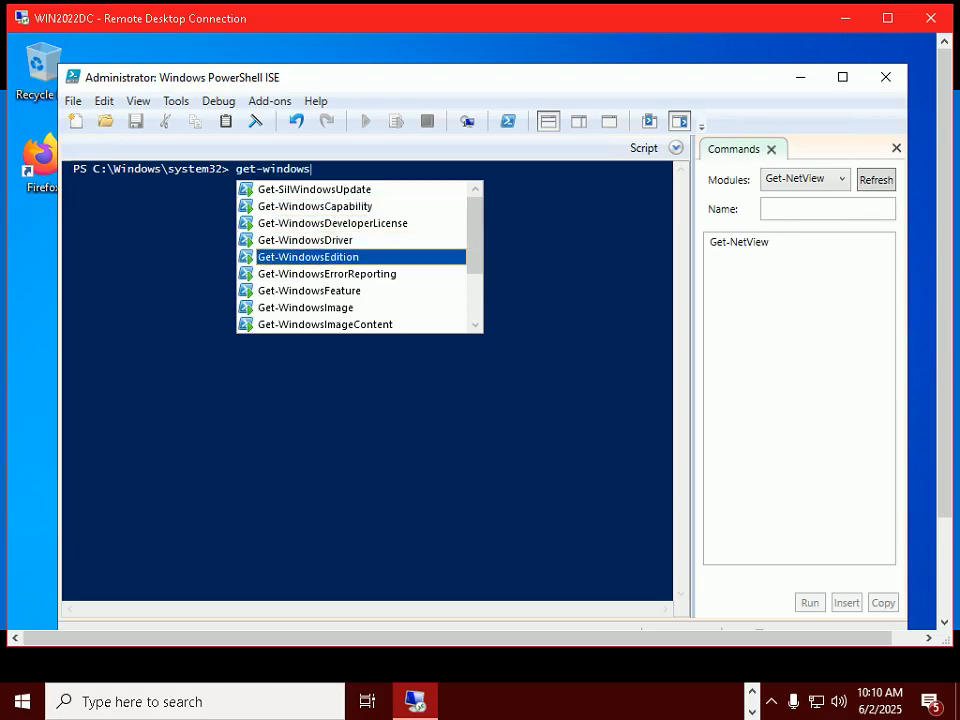
key(Down)
key(Return)
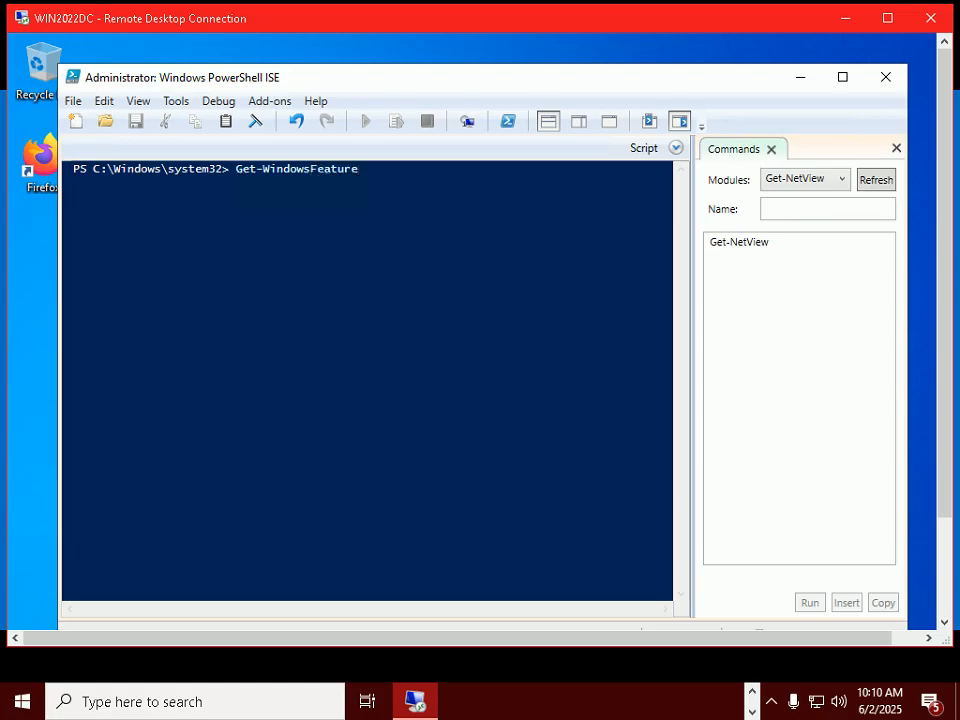
Step: Complete the argument fs-iscsitarget-server from the slide and run the feature check
key(alt+Tab)
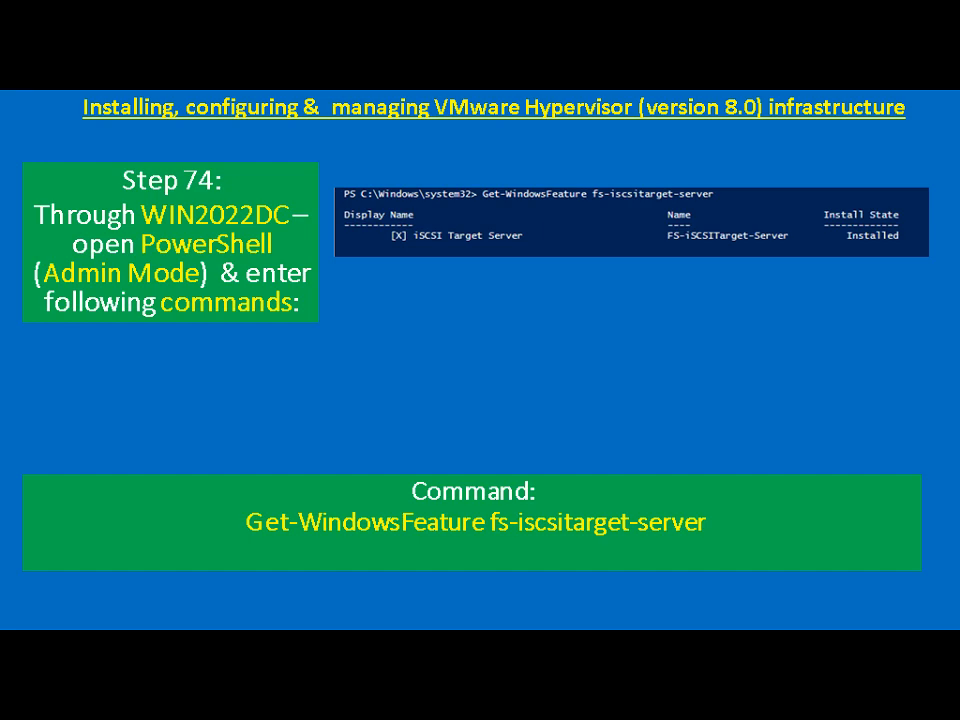
key(alt+Tab)
text(fs)
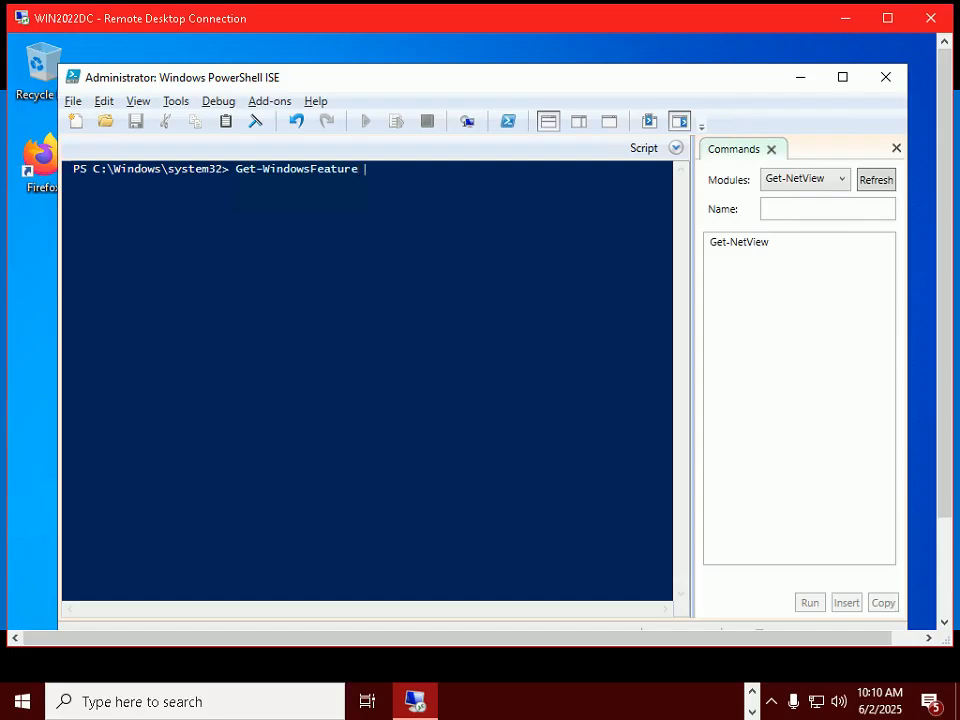
text(-is)
key(alt+Tab)
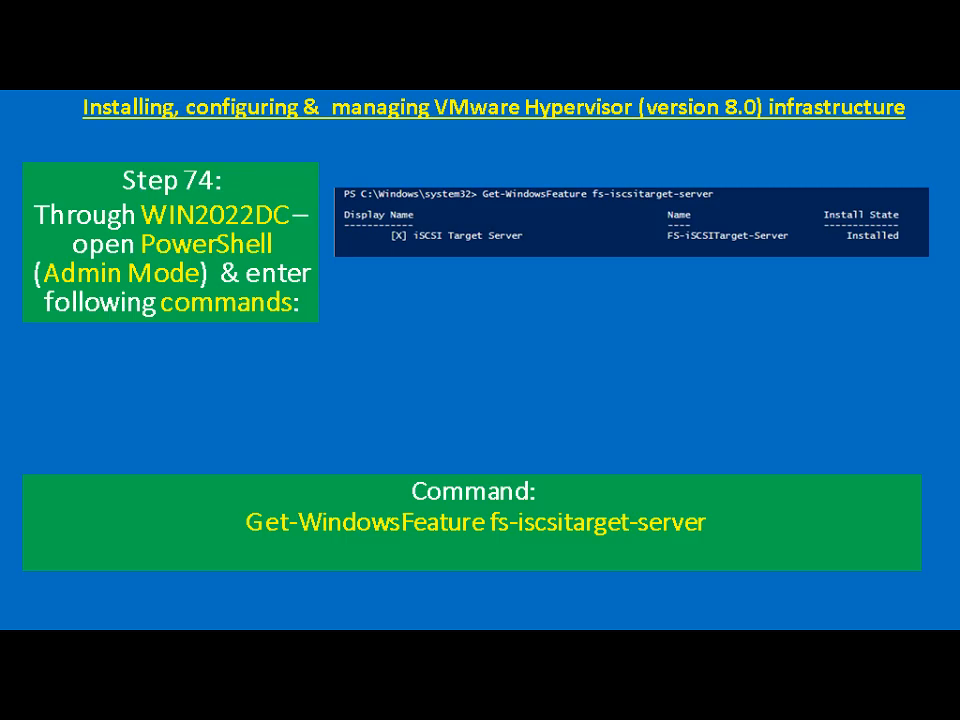
key(alt+Tab)
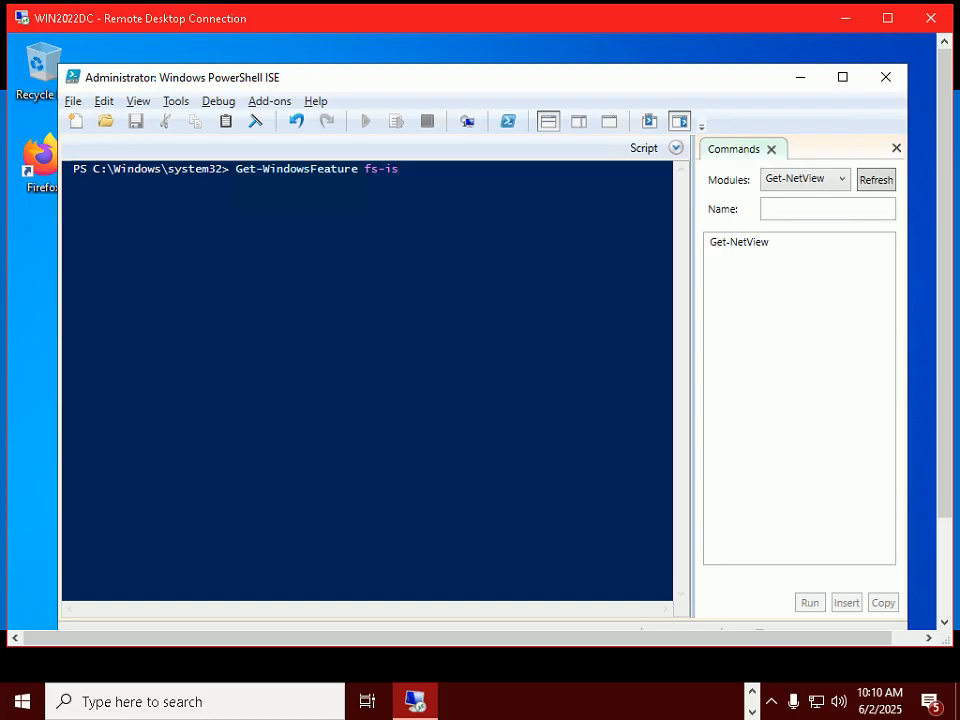
text(csitarget)
key(alt+Tab)
key(alt+Tab)
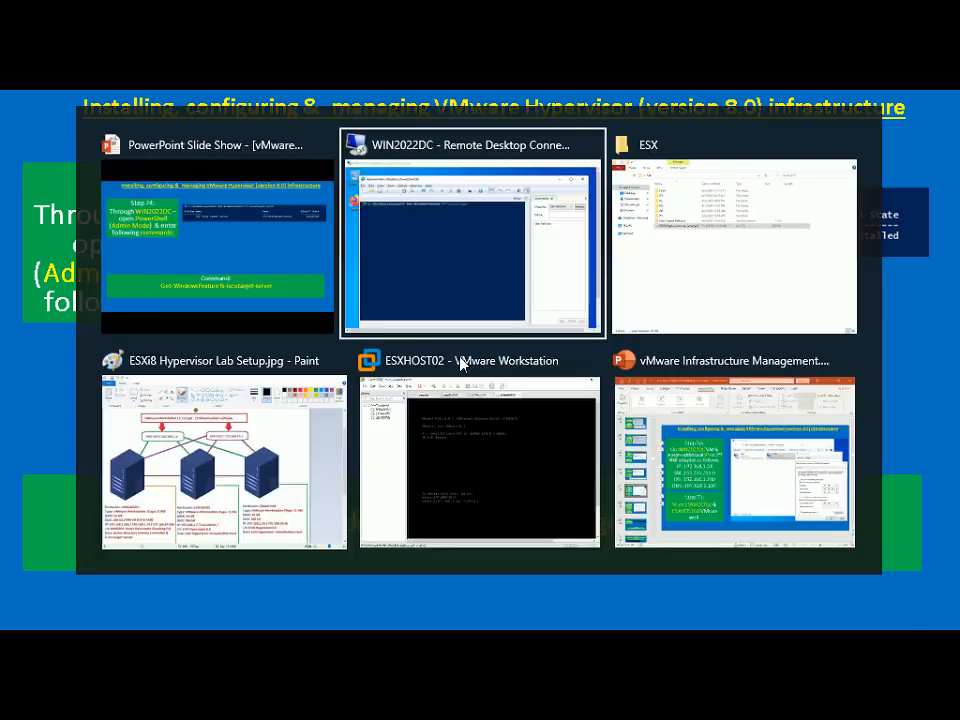
text(-WindowsFeature fs-iscsitarget-)
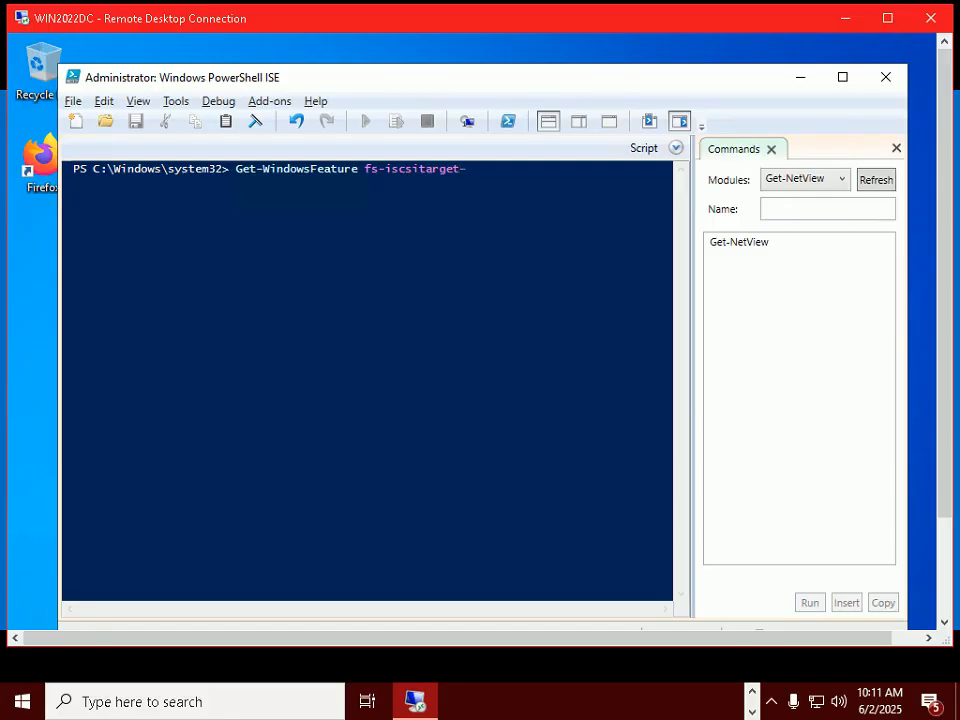
text(server)
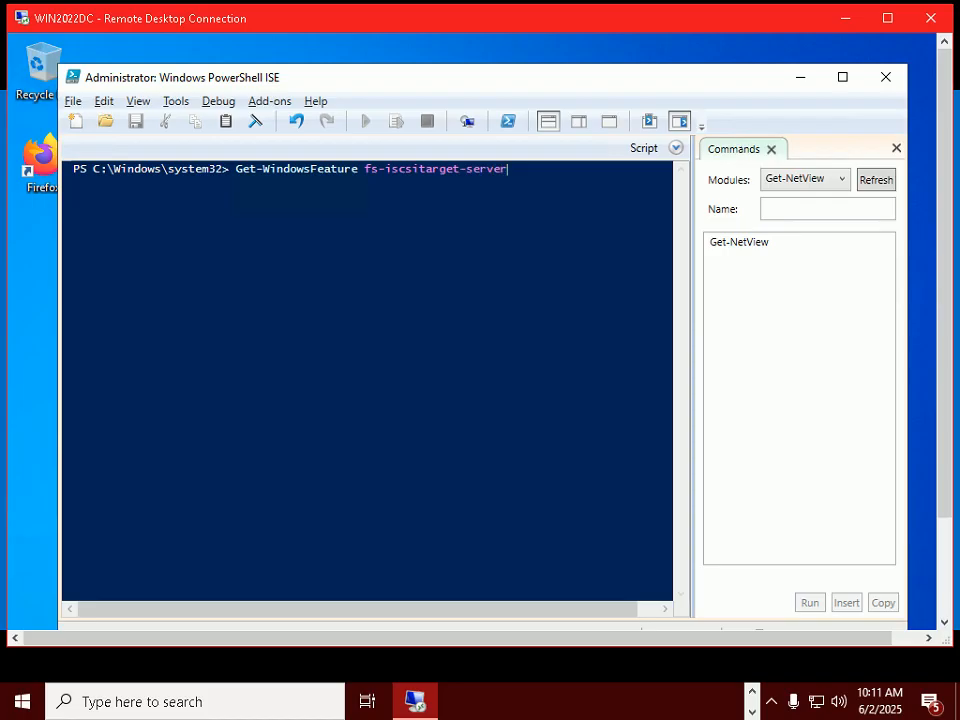
key(alt+Tab)
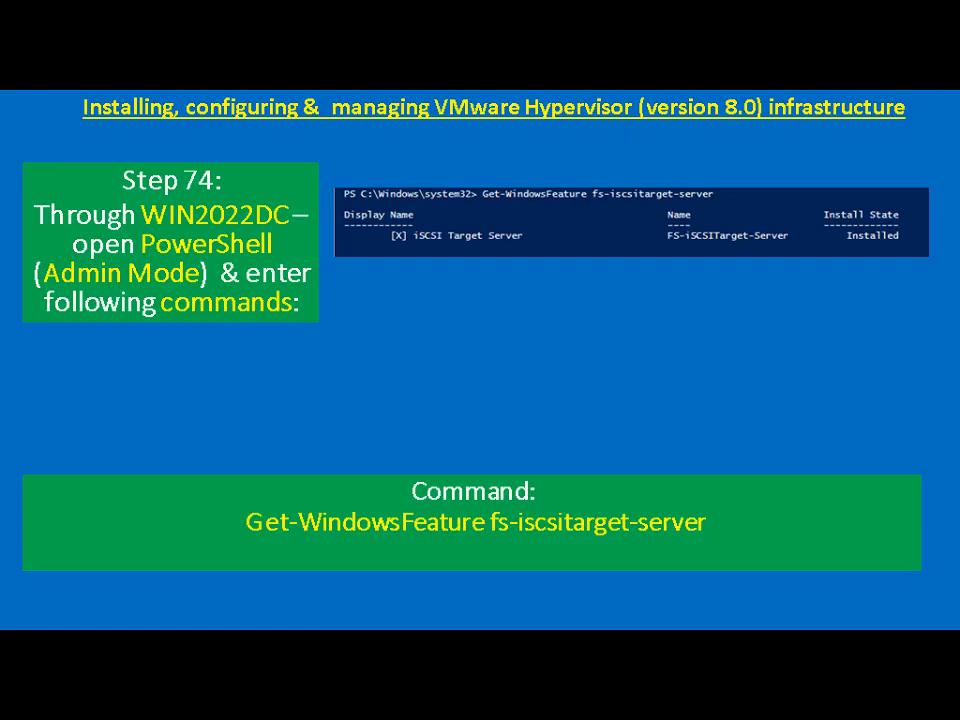
key(alt+Tab)
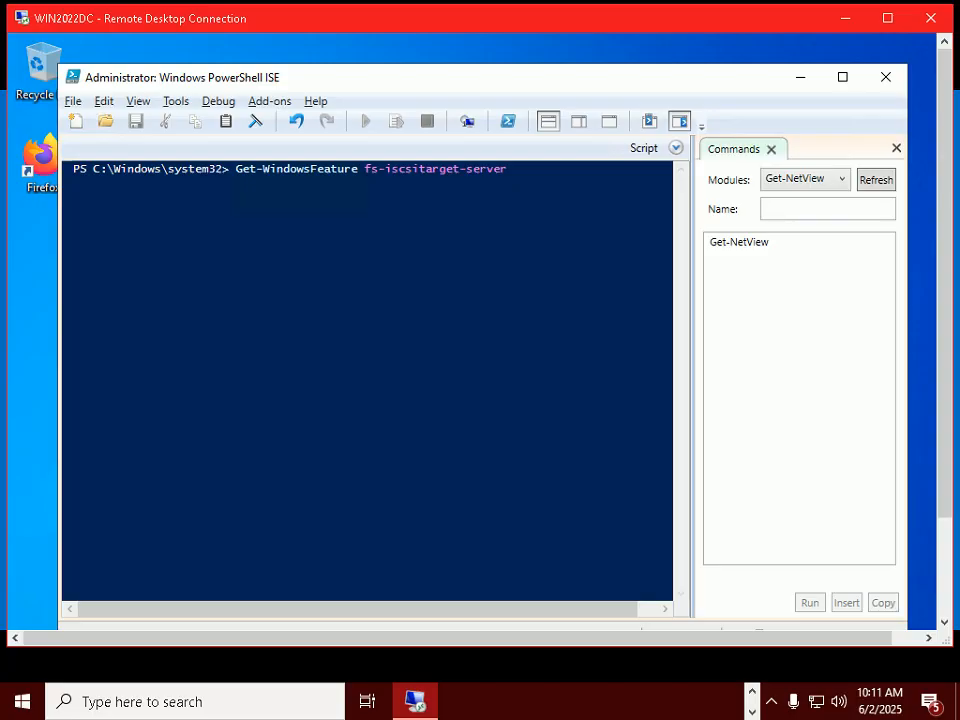
key(Return)
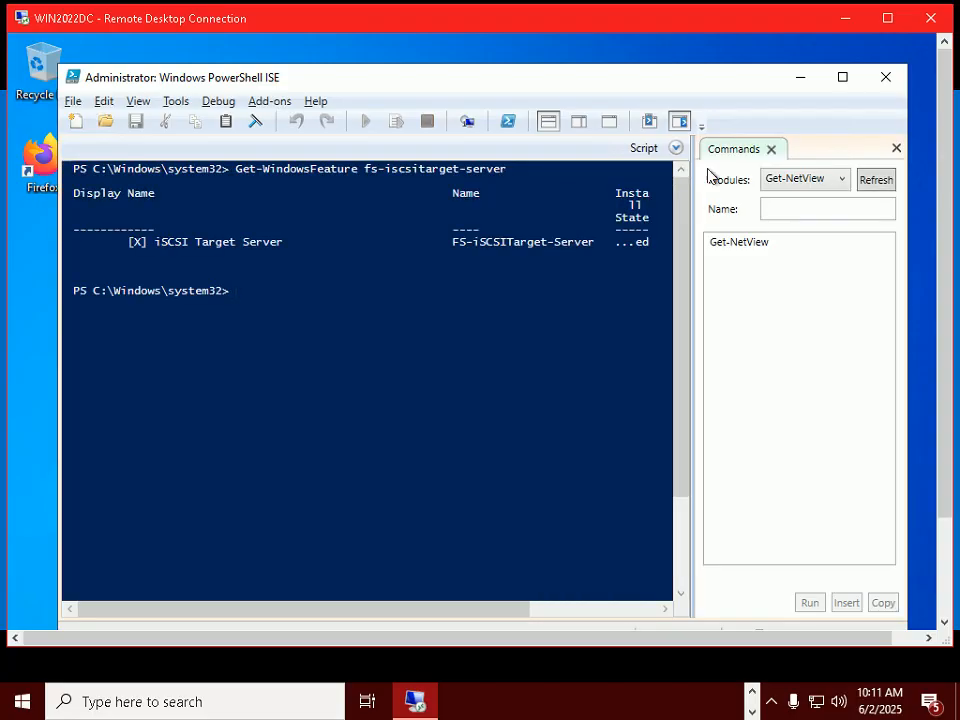
click(848, 79)
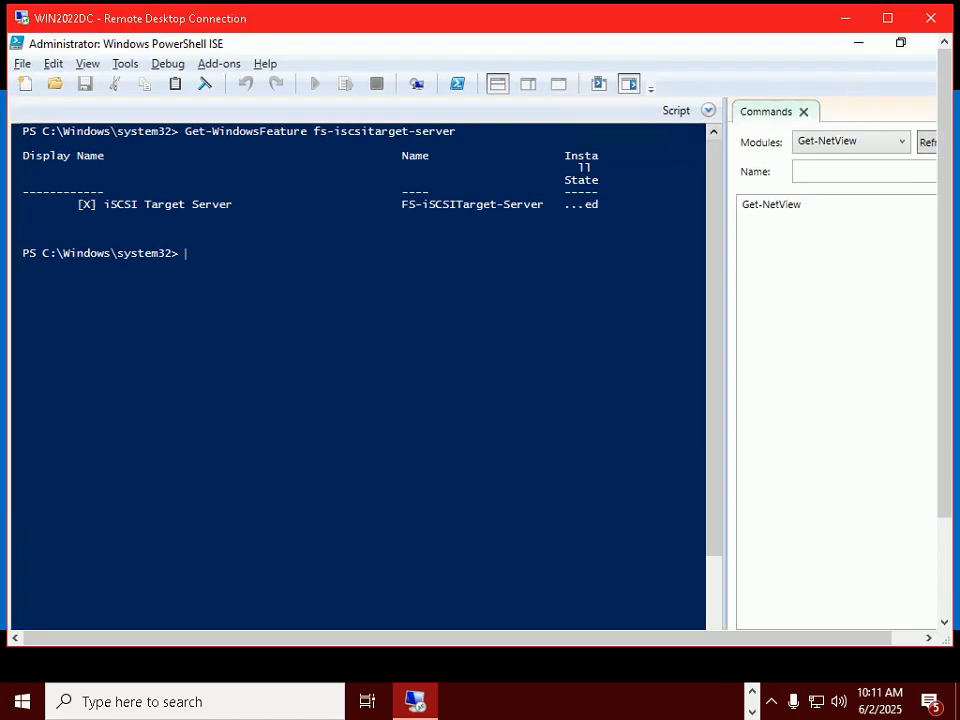
Step: Widen the console, clear it with cls, rerun the iSCSI feature check, and review the Step 75 slide
drag(727, 190, 865, 201)
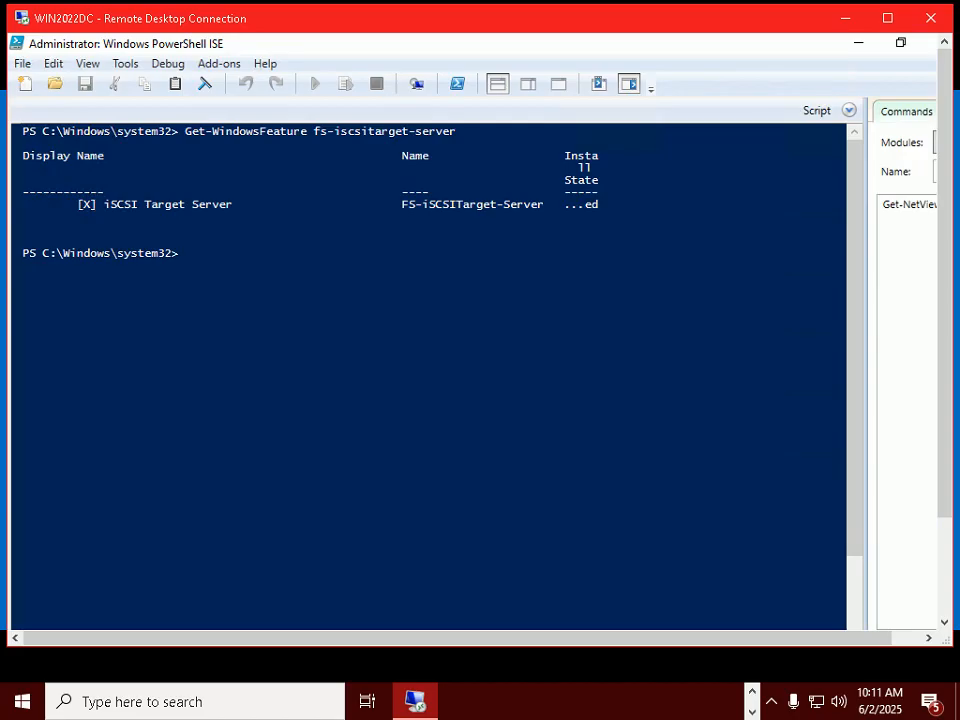
text(cls)
key(Return)
key(Up)
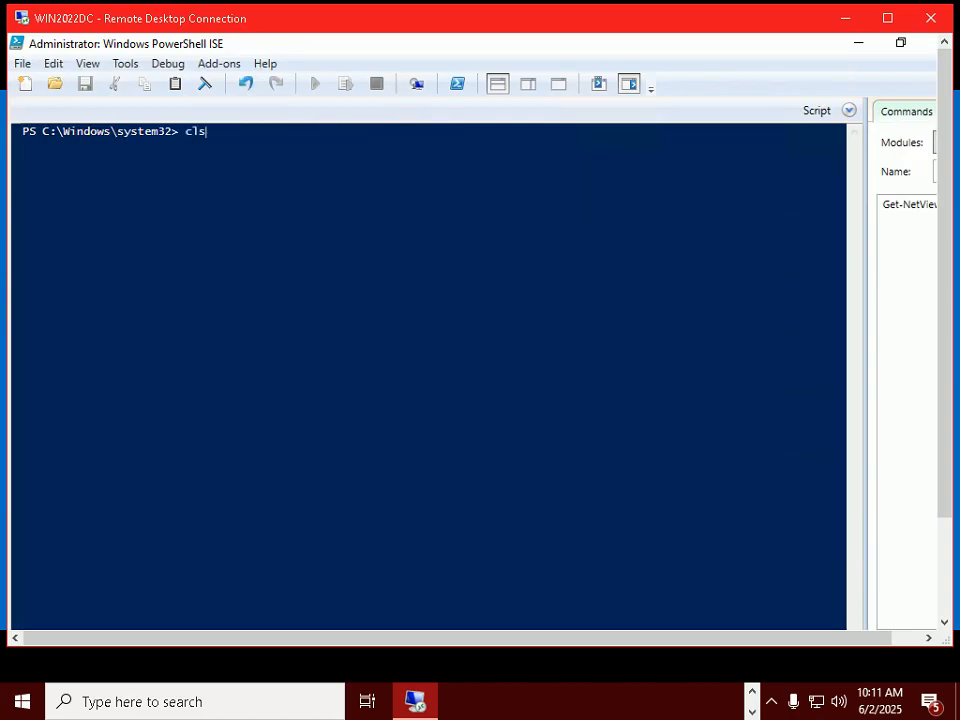
key(Up)
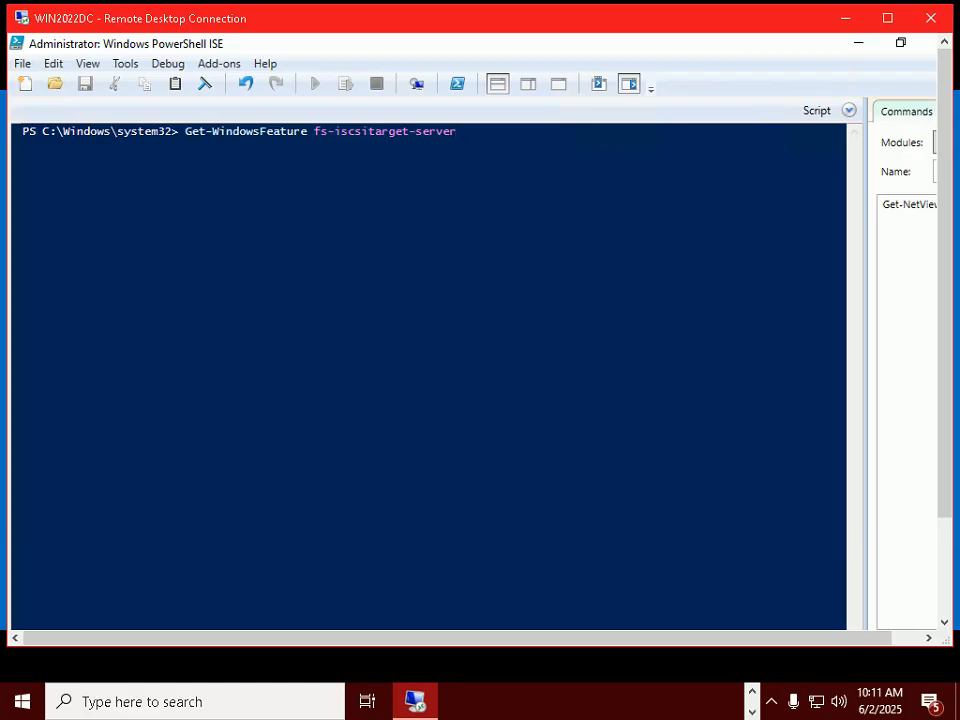
key(Return)
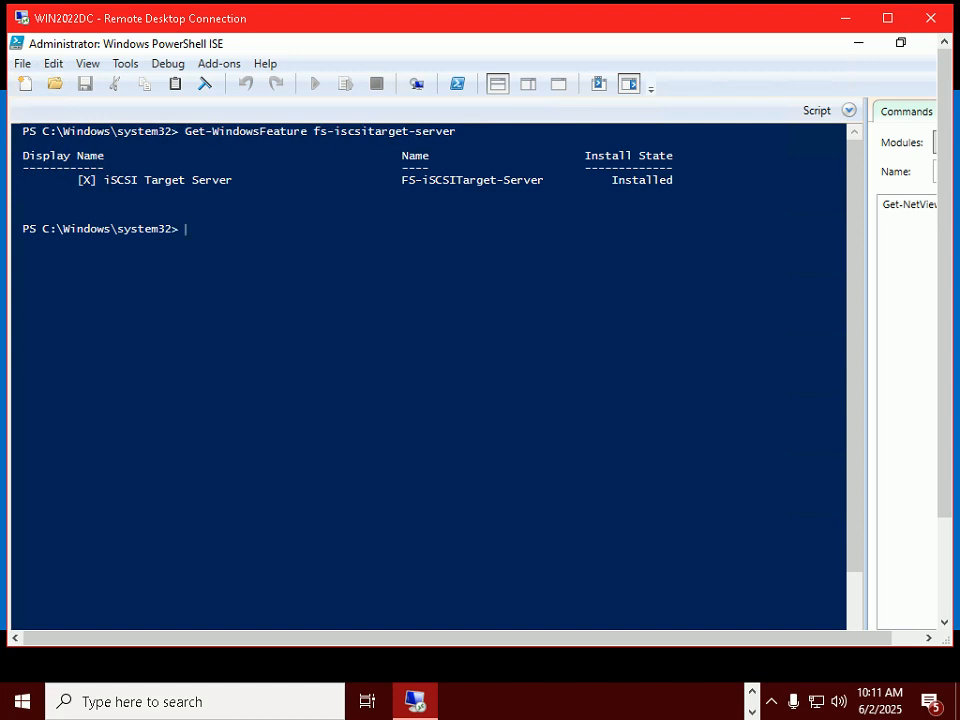
key(alt+Tab)
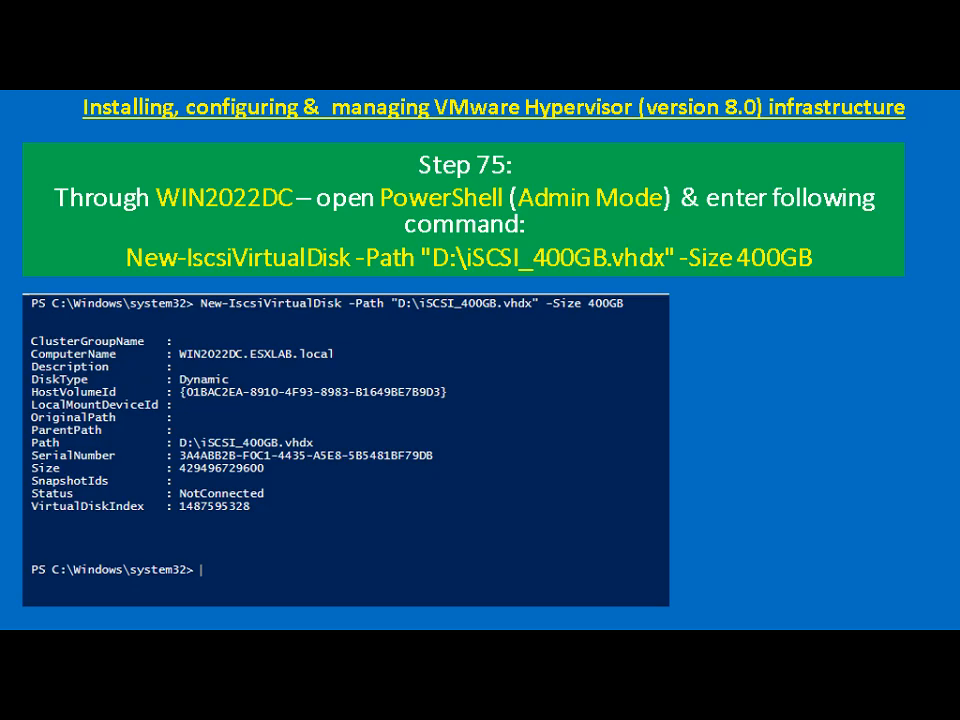
key(alt+Tab)
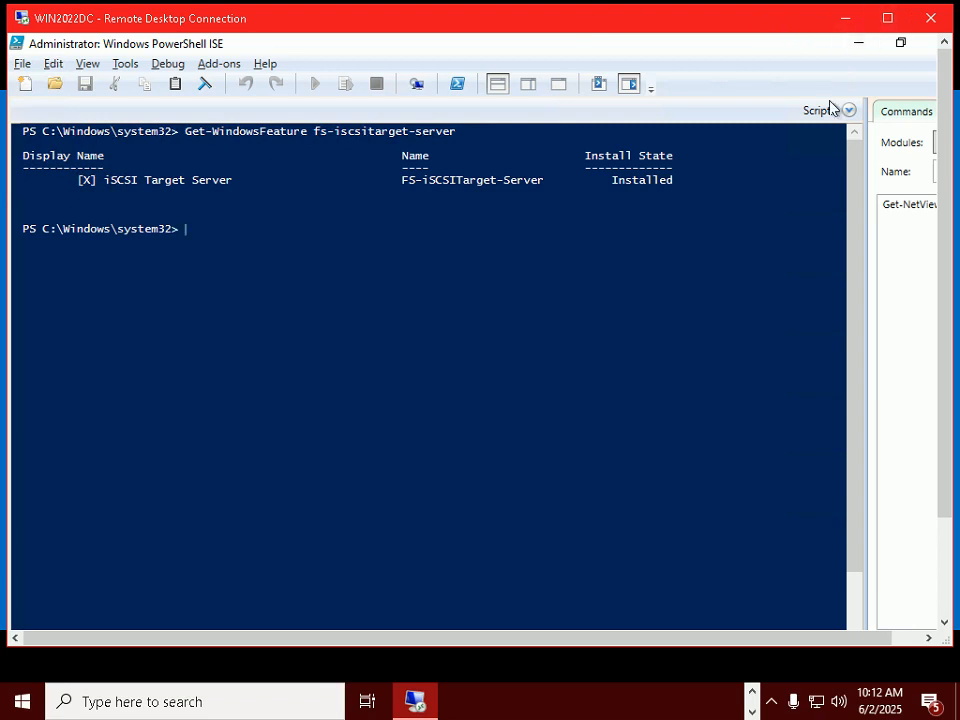
Step: Check New Volume (D:) properties for 499 GB free, then minimize Explorer and window the session
click(886, 17)
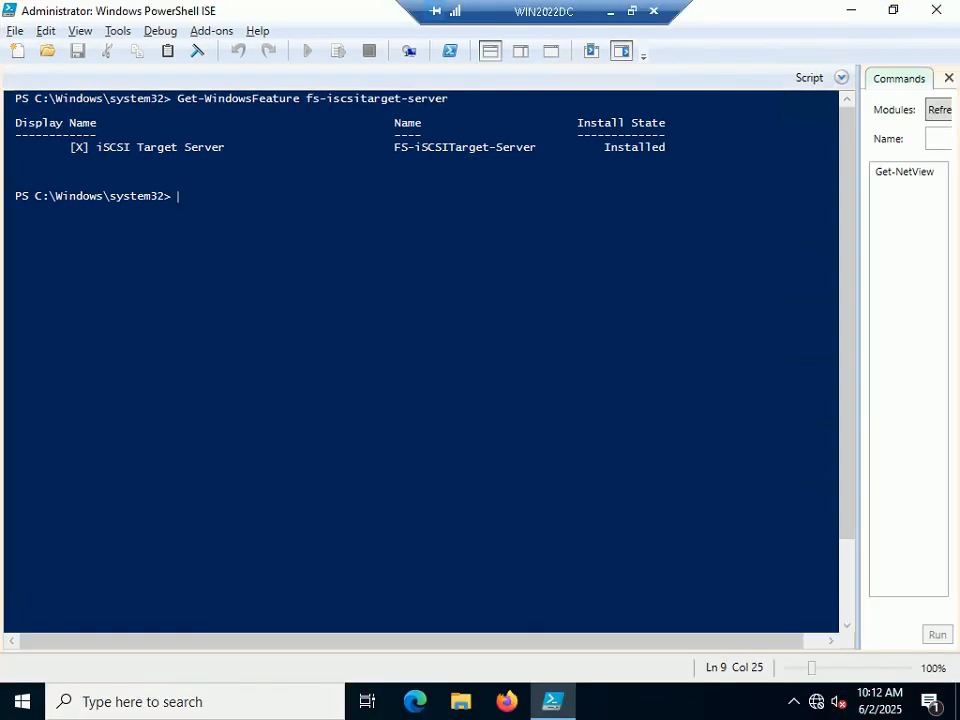
click(460, 701)
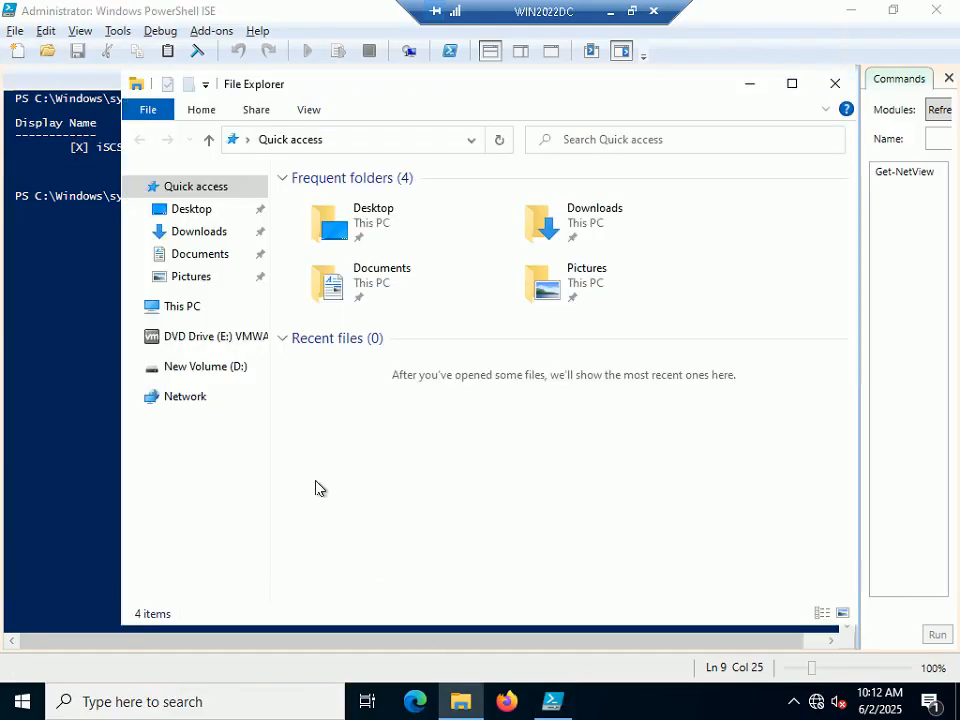
click(186, 368)
right_click(186, 369)
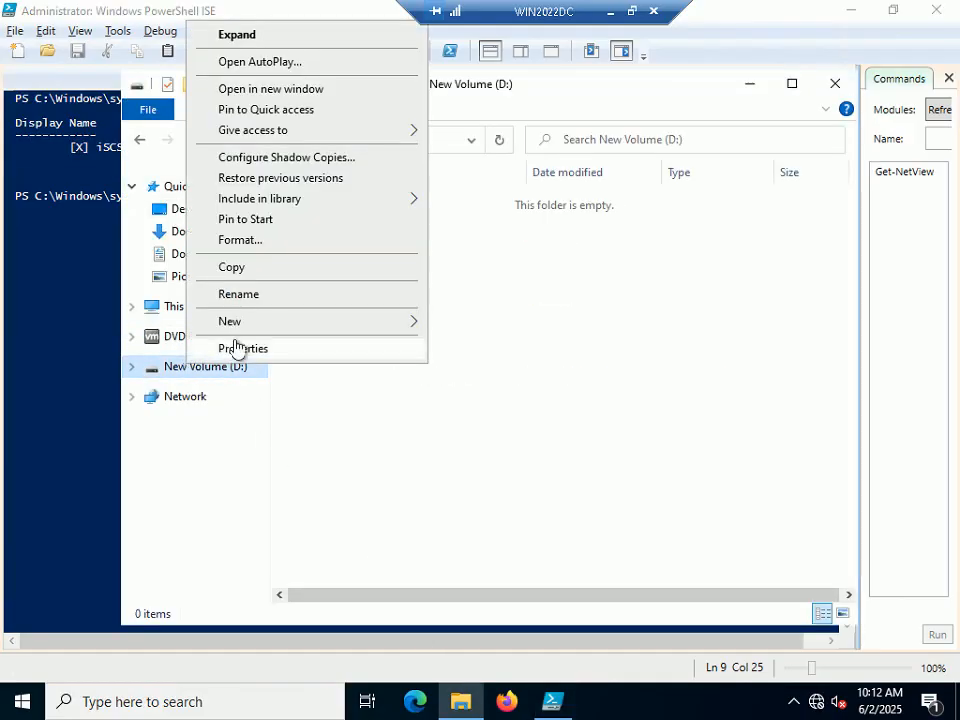
click(238, 348)
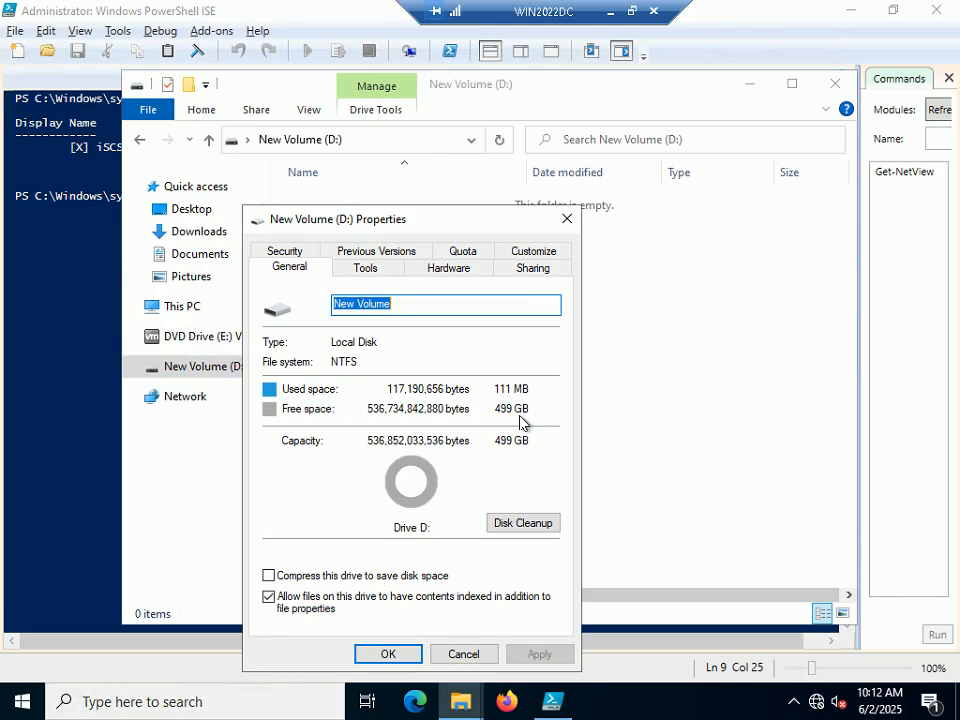
click(479, 655)
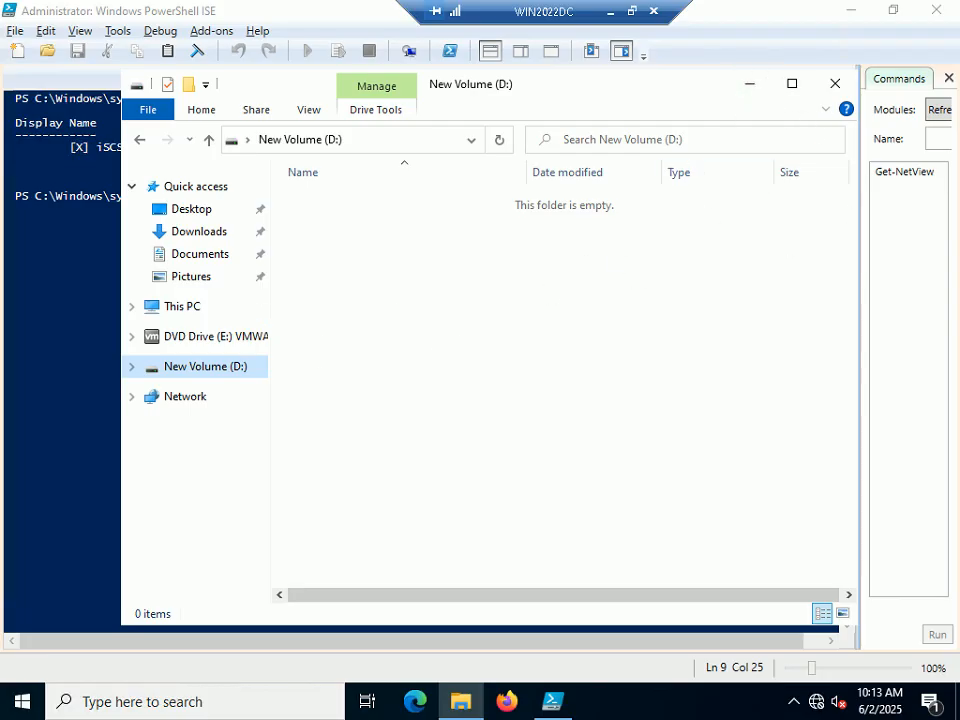
click(752, 90)
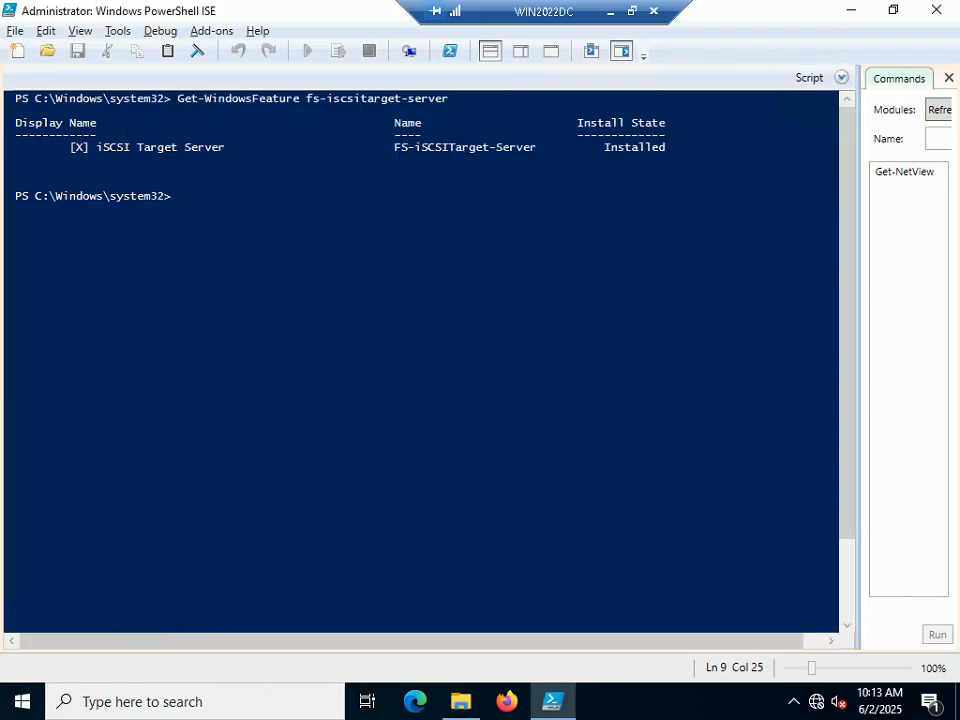
click(632, 12)
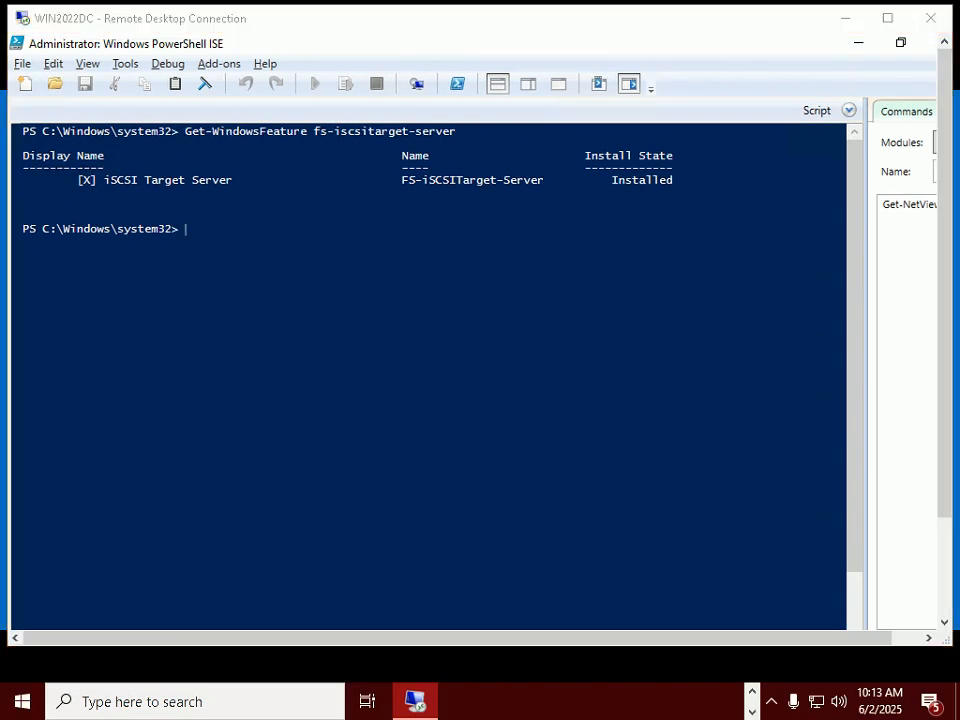
Step: Copy the New-IscsiVirtualDisk command text from slide 70 in PowerPoint
key(alt+Tab)
key(alt+Tab)
key(alt+Tab)
key(alt+Tab)
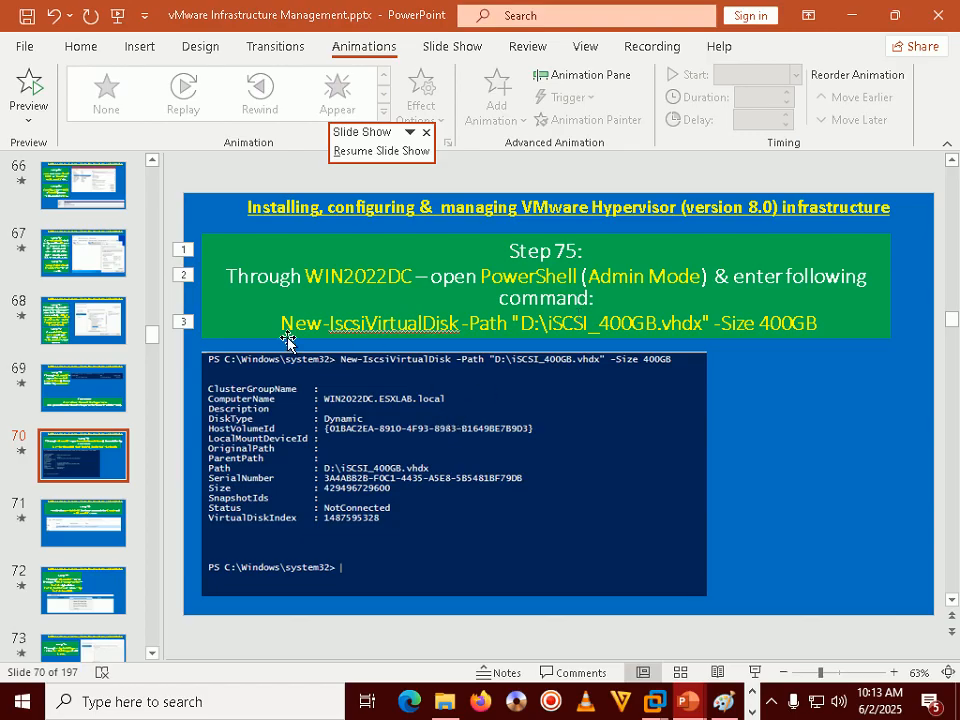
drag(283, 322, 813, 322)
right_click(813, 322)
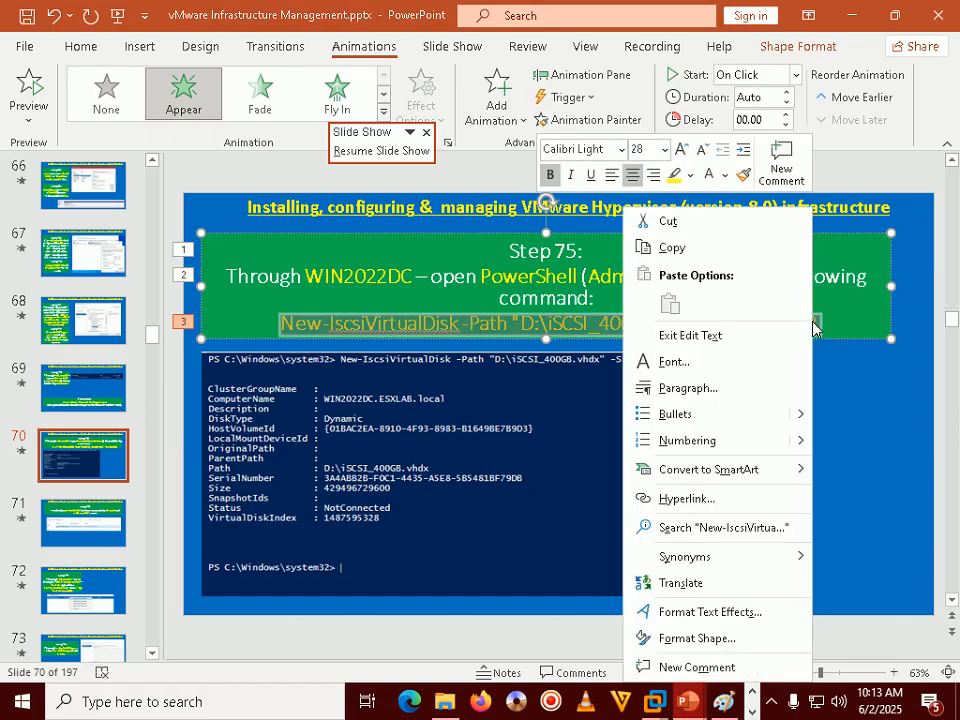
click(692, 255)
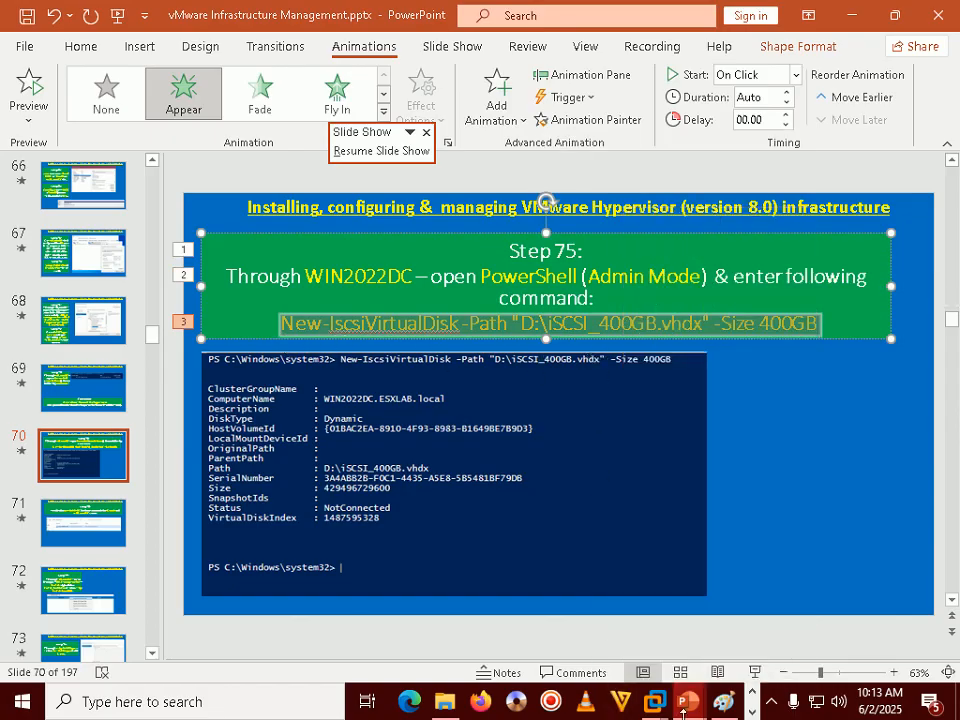
Step: Paste the copied command into the WIN2022DC PowerShell ISE console
mouse_move(641, 712)
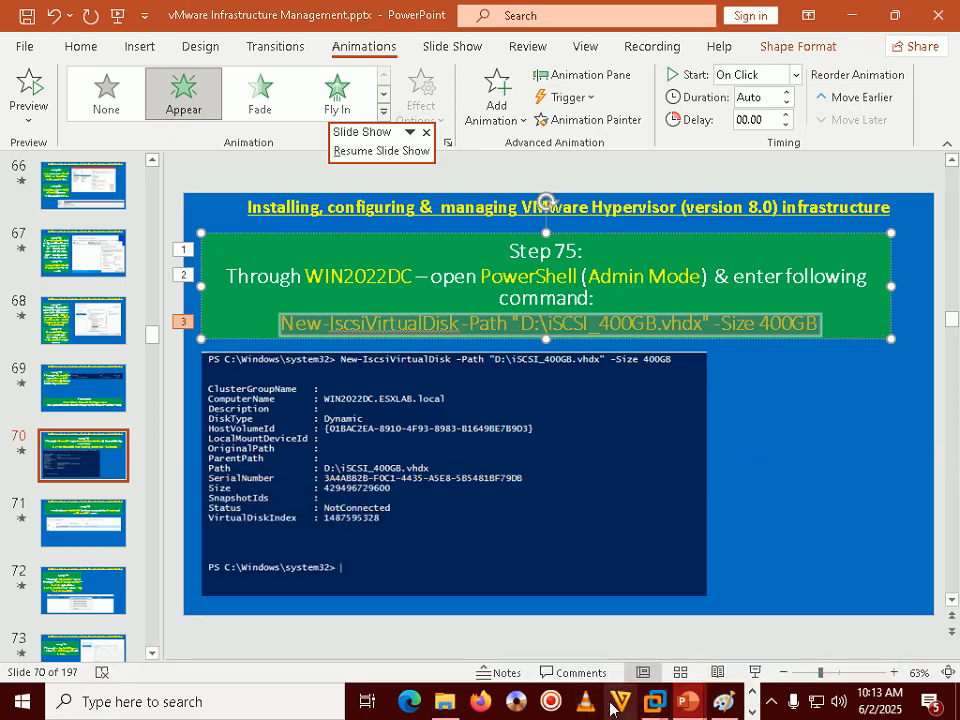
key(alt+Tab)
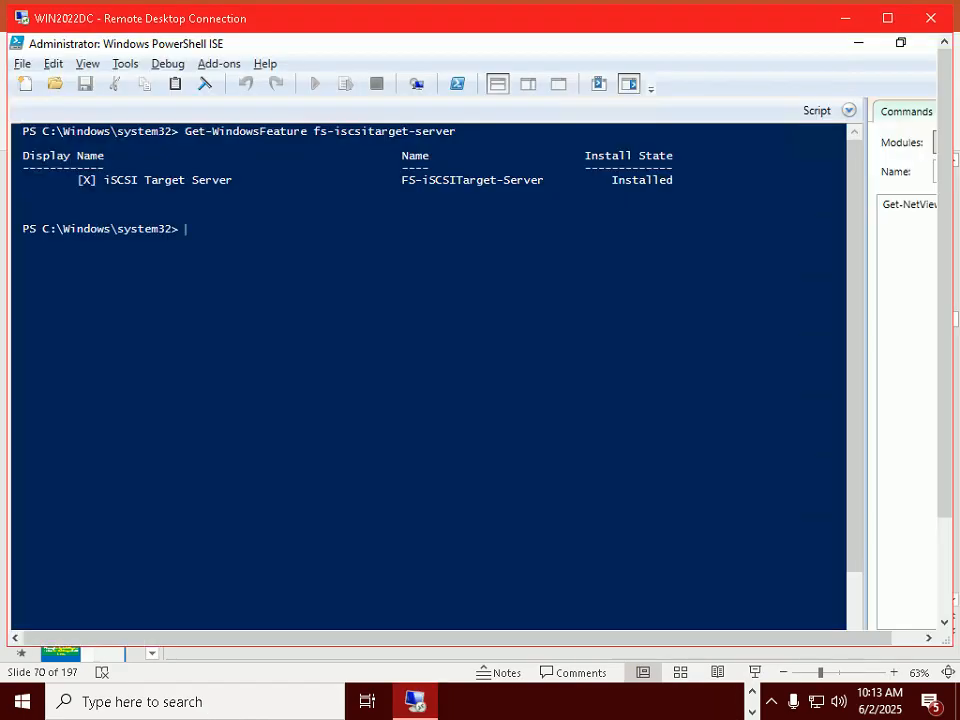
right_click(235, 297)
click(270, 348)
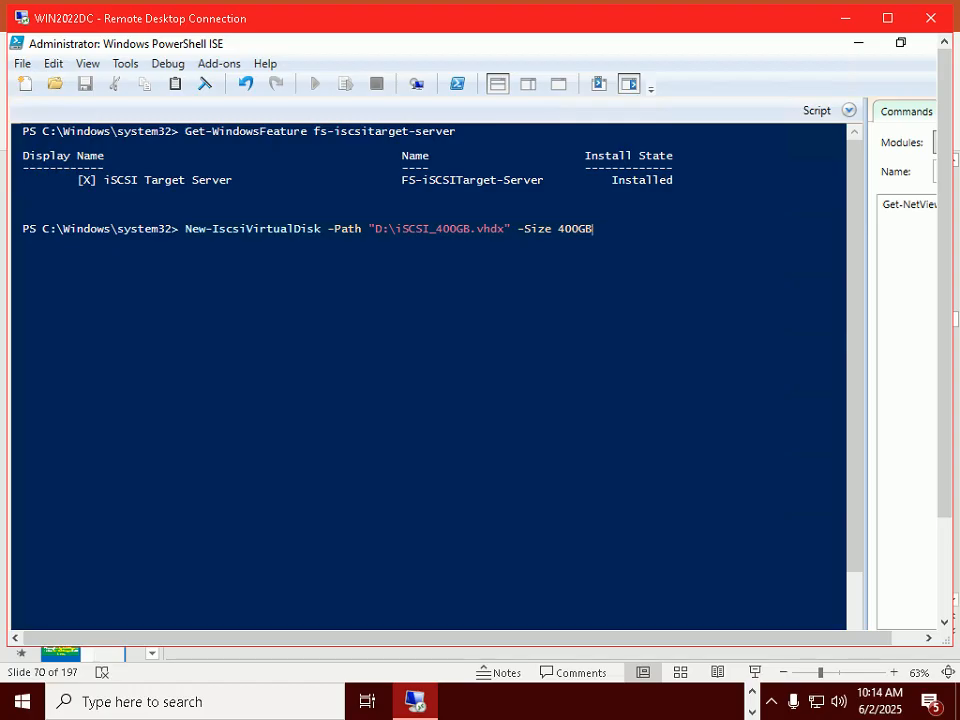
Step: Run New-IscsiVirtualDisk to create the 400GB D:\iSCSI_400GB.vhdx in a full-screen remote session
double_click(527, 21)
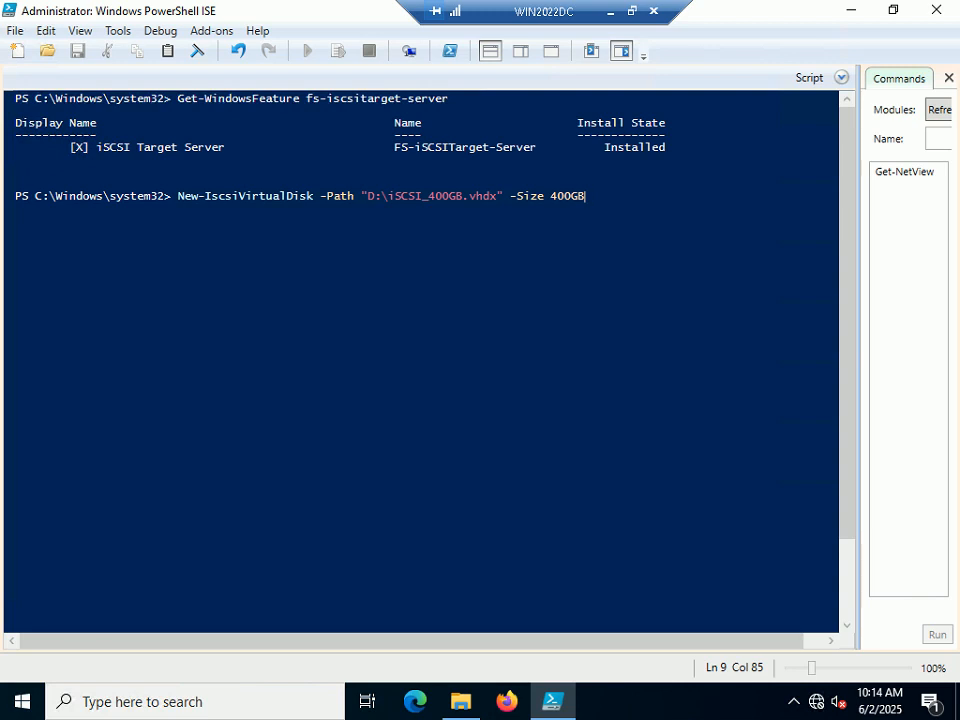
key(Return)
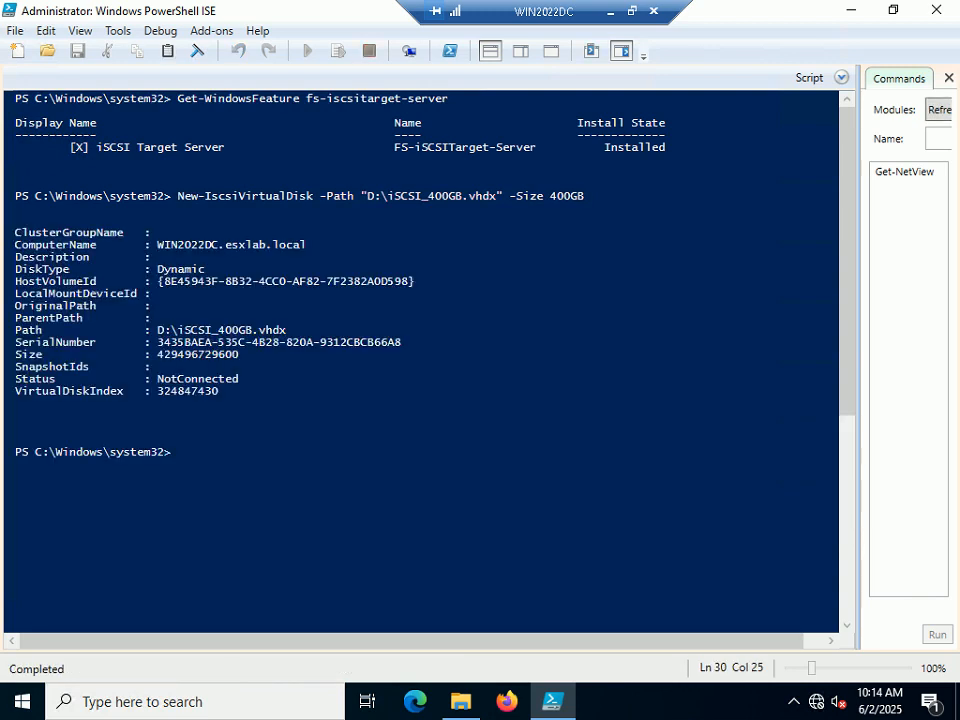
click(460, 703)
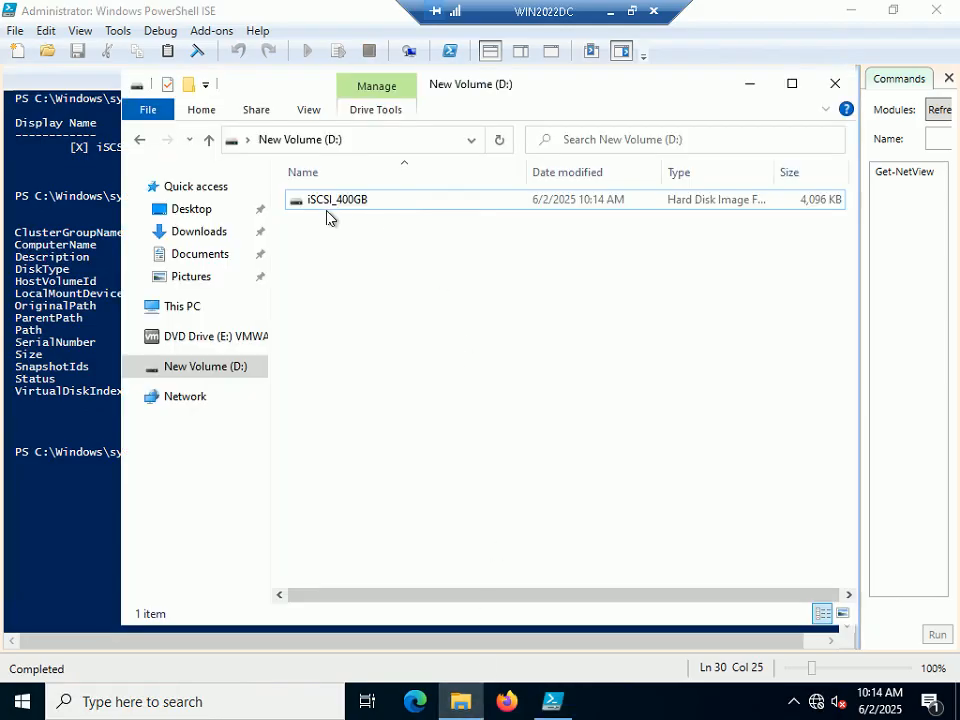
Step: In Folder Options, show hidden files and unhide known extensions so iSCSI_400GB.vhdx appears
click(324, 205)
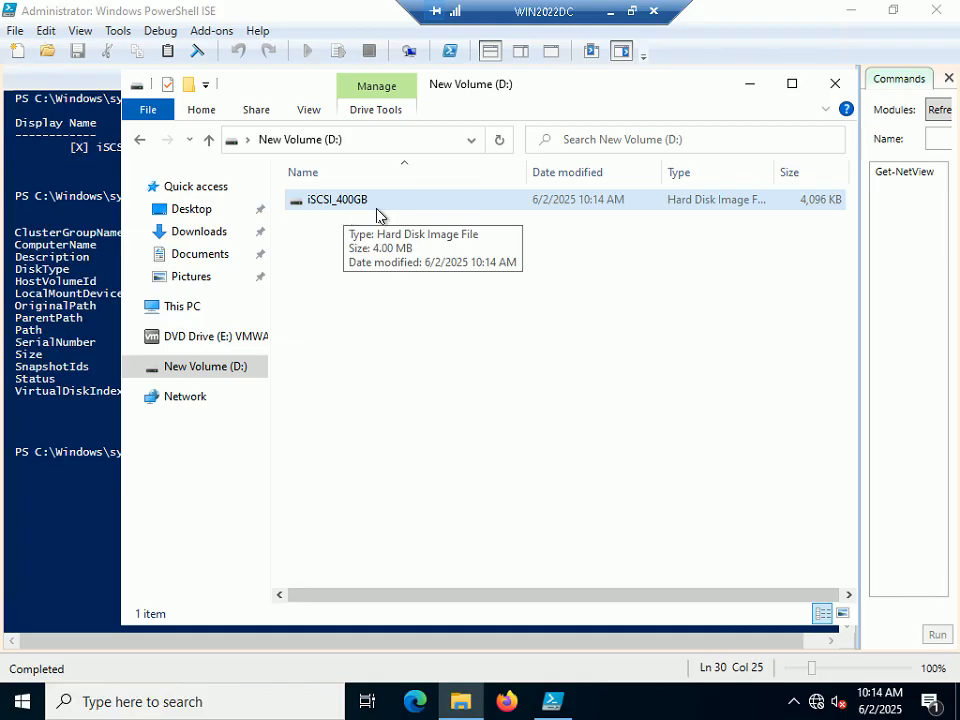
click(305, 112)
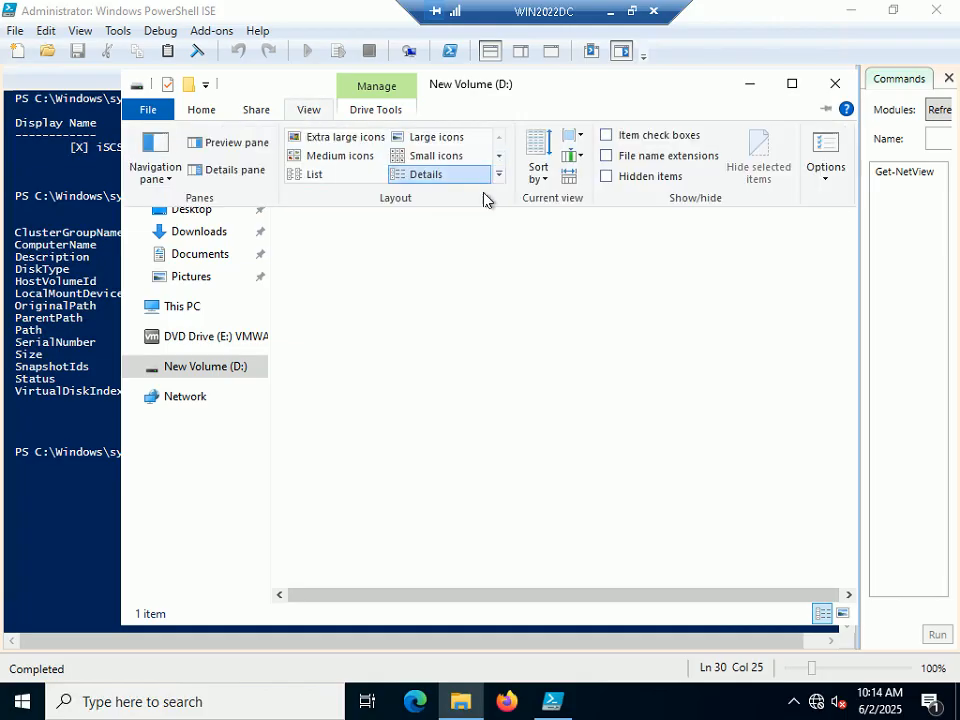
click(828, 186)
click(829, 201)
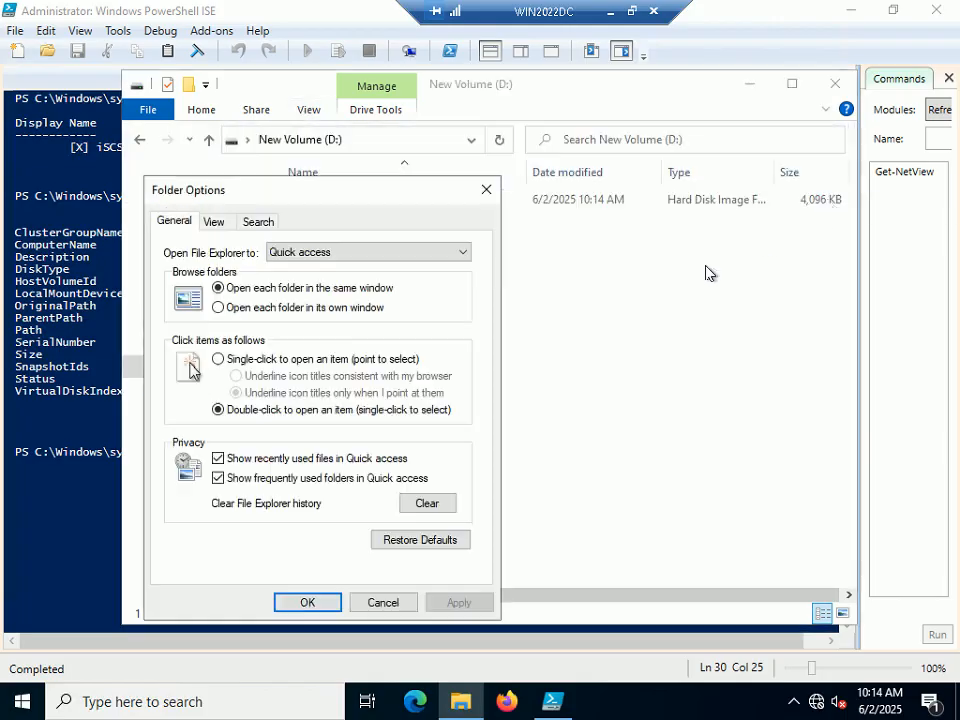
click(213, 221)
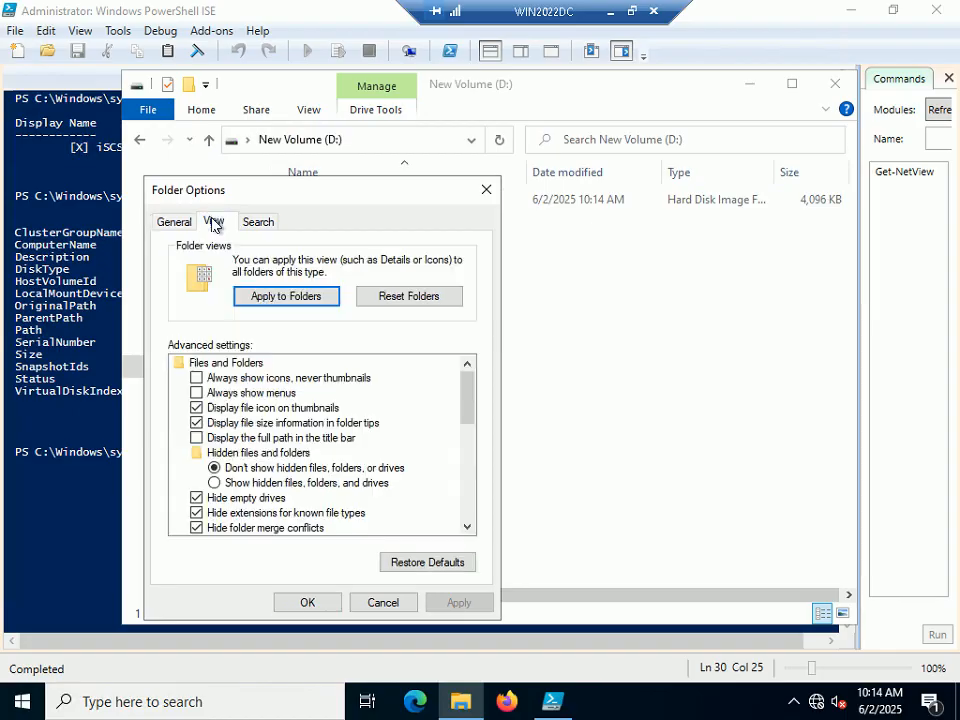
click(240, 486)
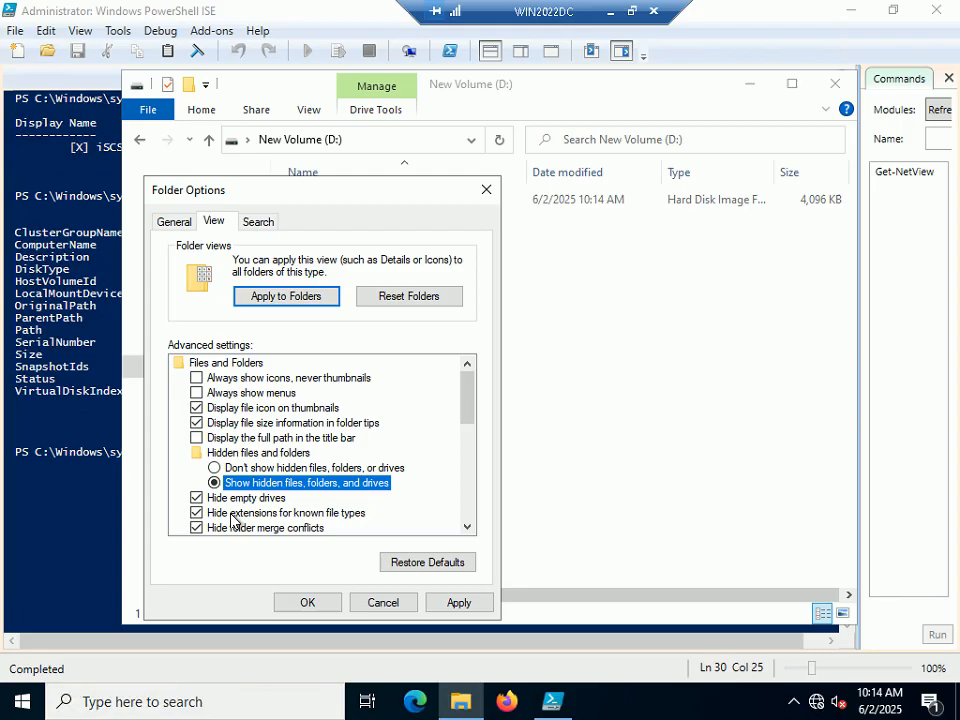
click(215, 513)
click(307, 602)
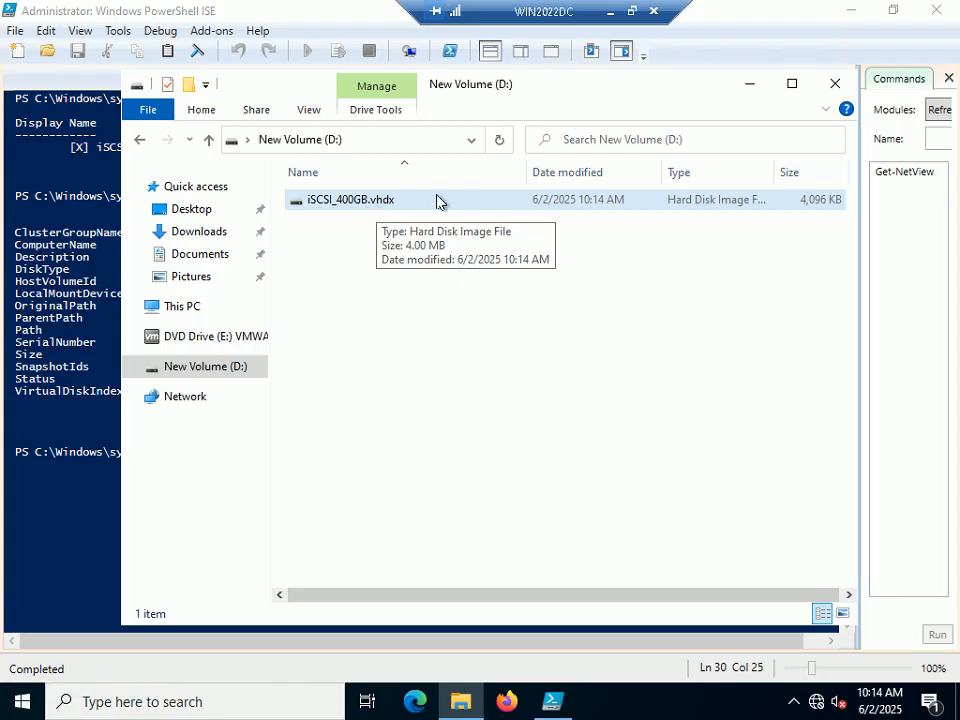
Step: Close the D: drive window, minimize the remote session, and advance the PowerPoint slide show
click(826, 92)
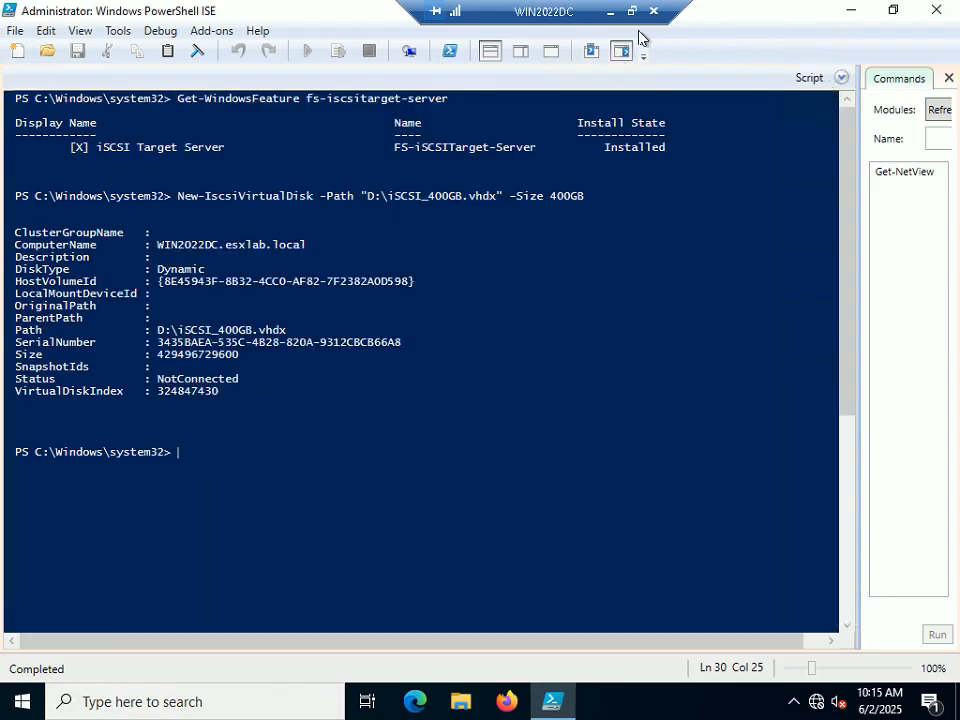
click(610, 12)
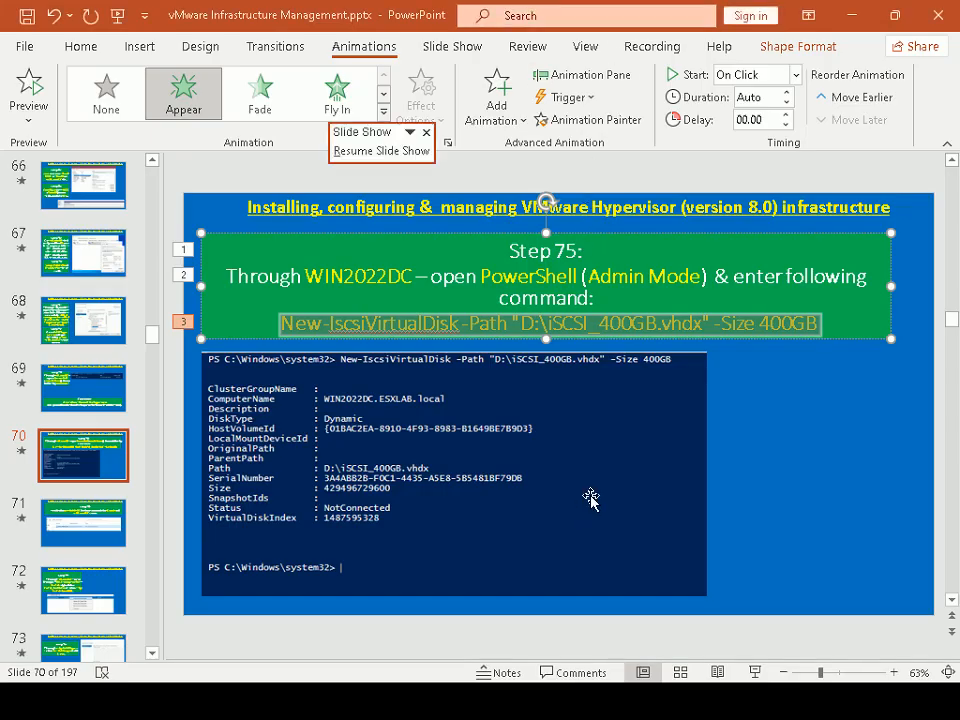
click(912, 463)
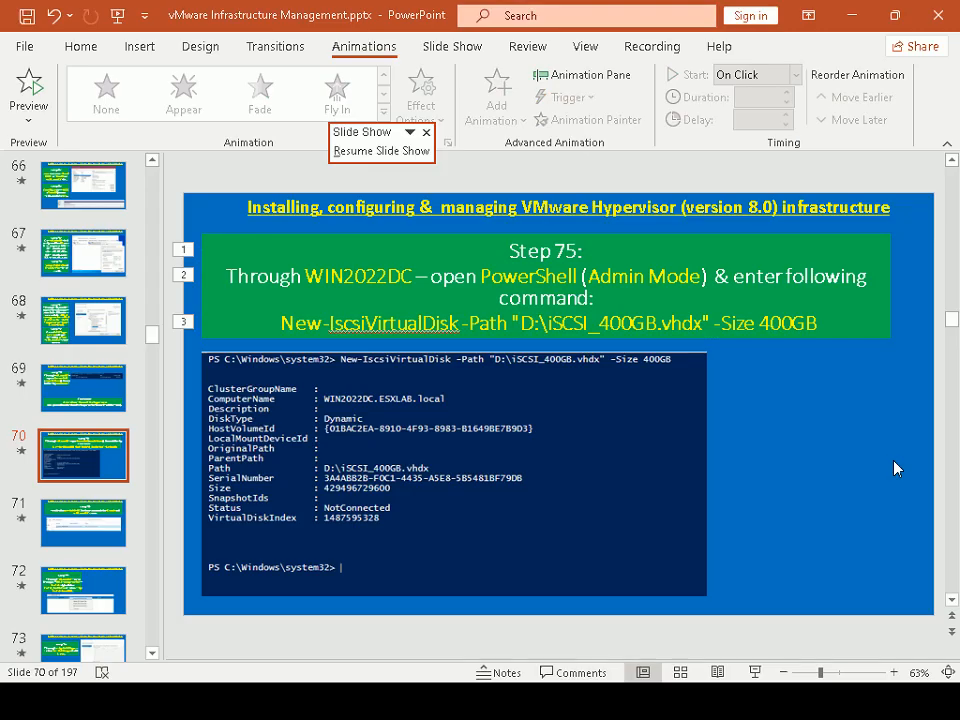
key(alt+Tab)
key(alt+Tab)
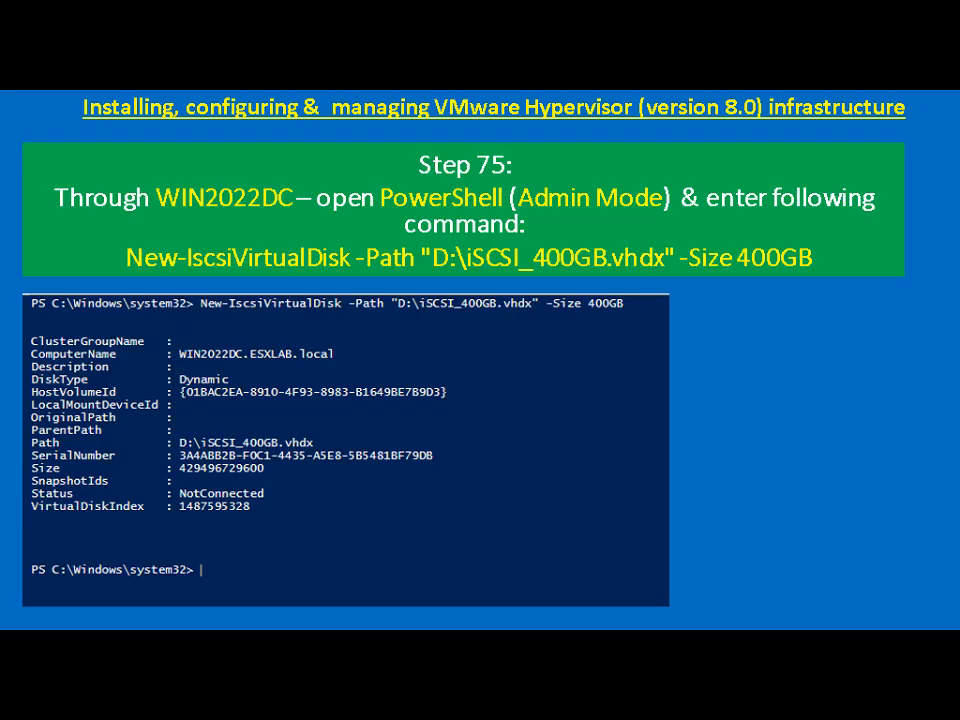
key(Right)
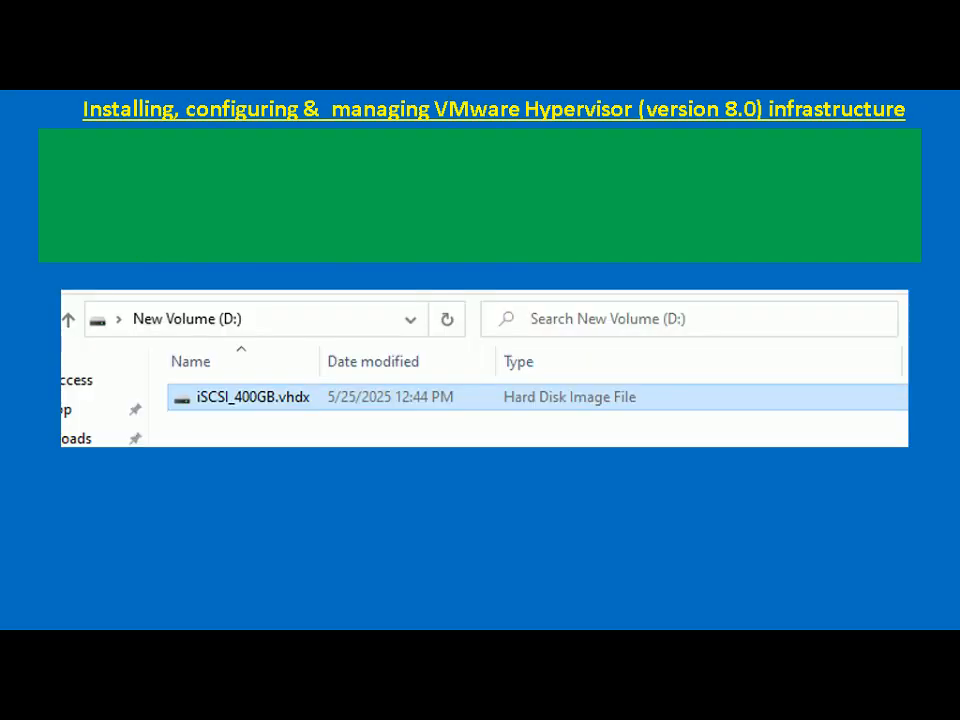